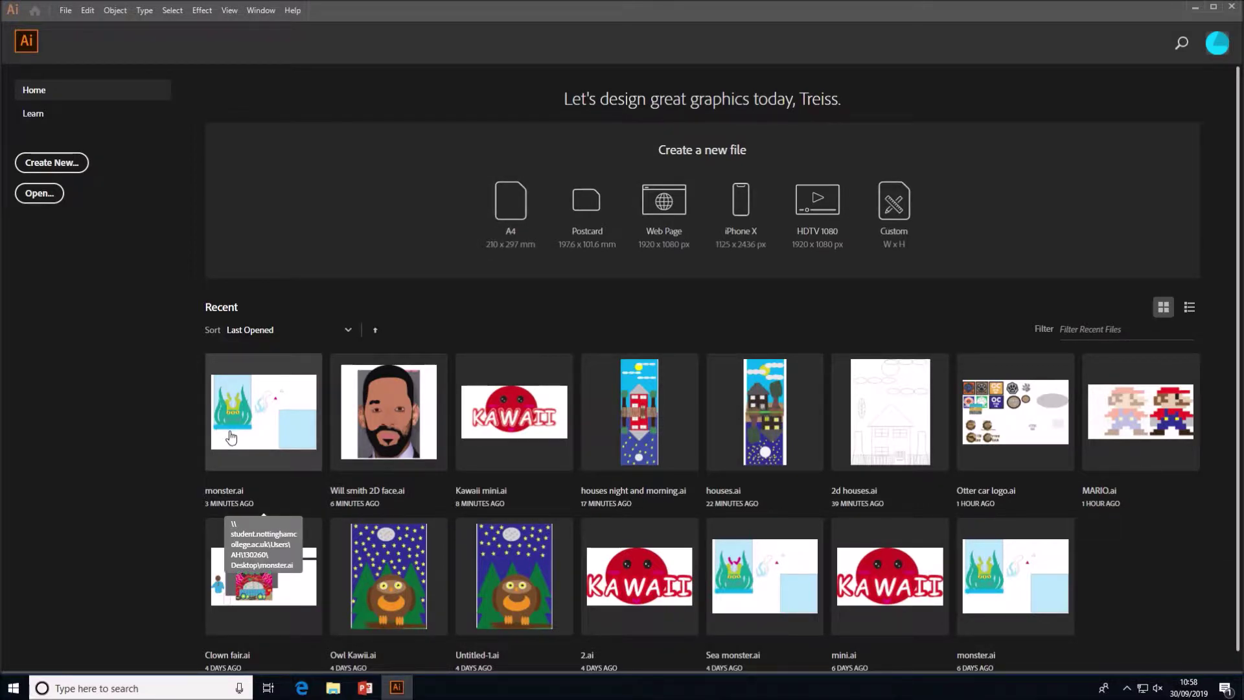
Step: Create an A4 document and draw an ellipse about 115 mm wide and 141 mm high, centred near the page's lower edge
left_click(489, 235)
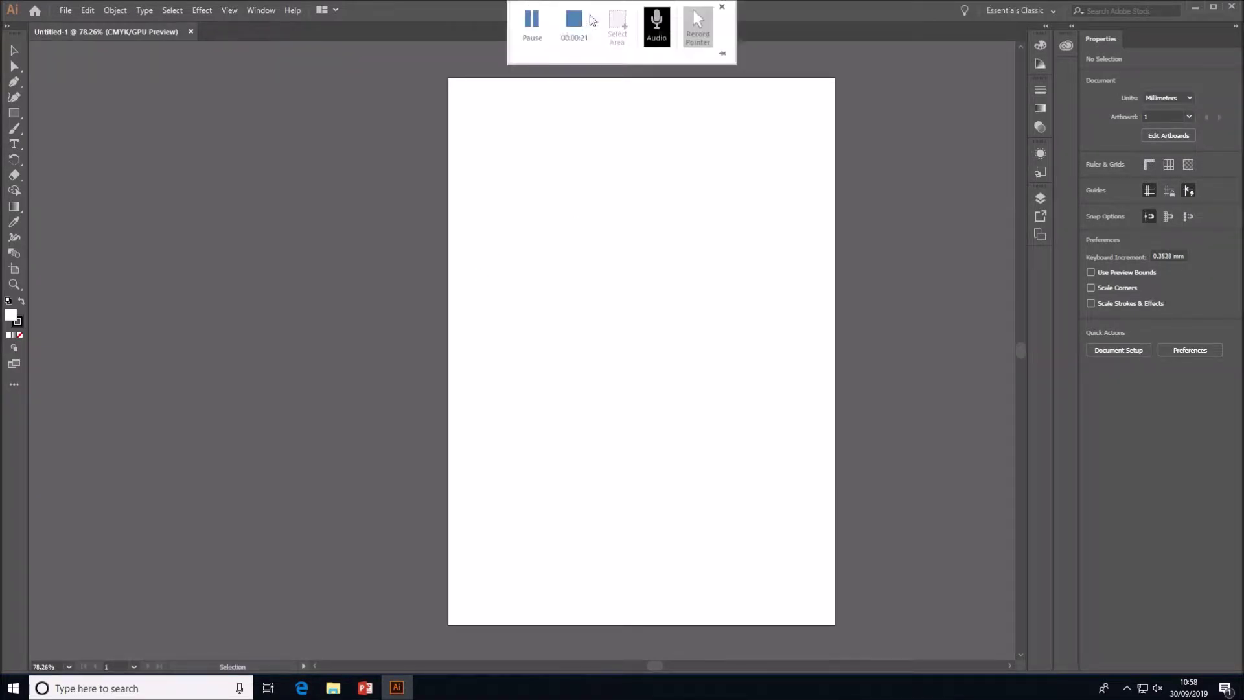
left_click(14, 113)
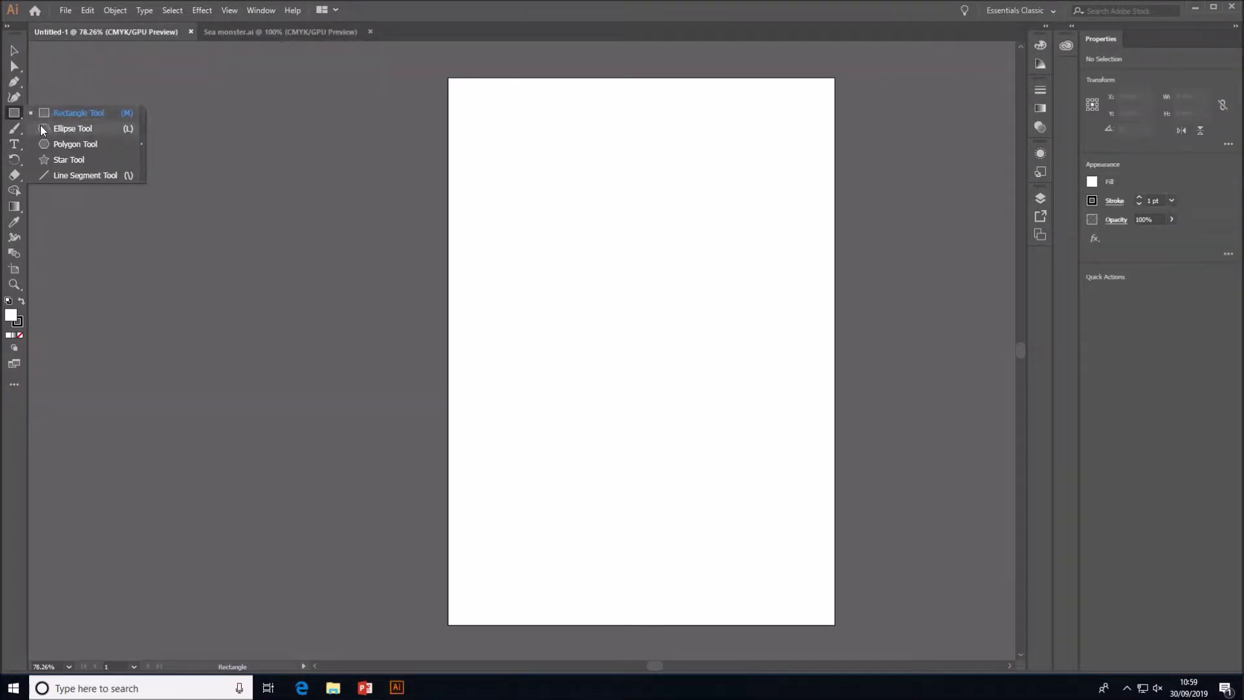
left_click(72, 128)
left_click_drag(538, 391, 767, 602)
left_click_drag(655, 392, 652, 342)
left_click_drag(539, 472, 556, 473)
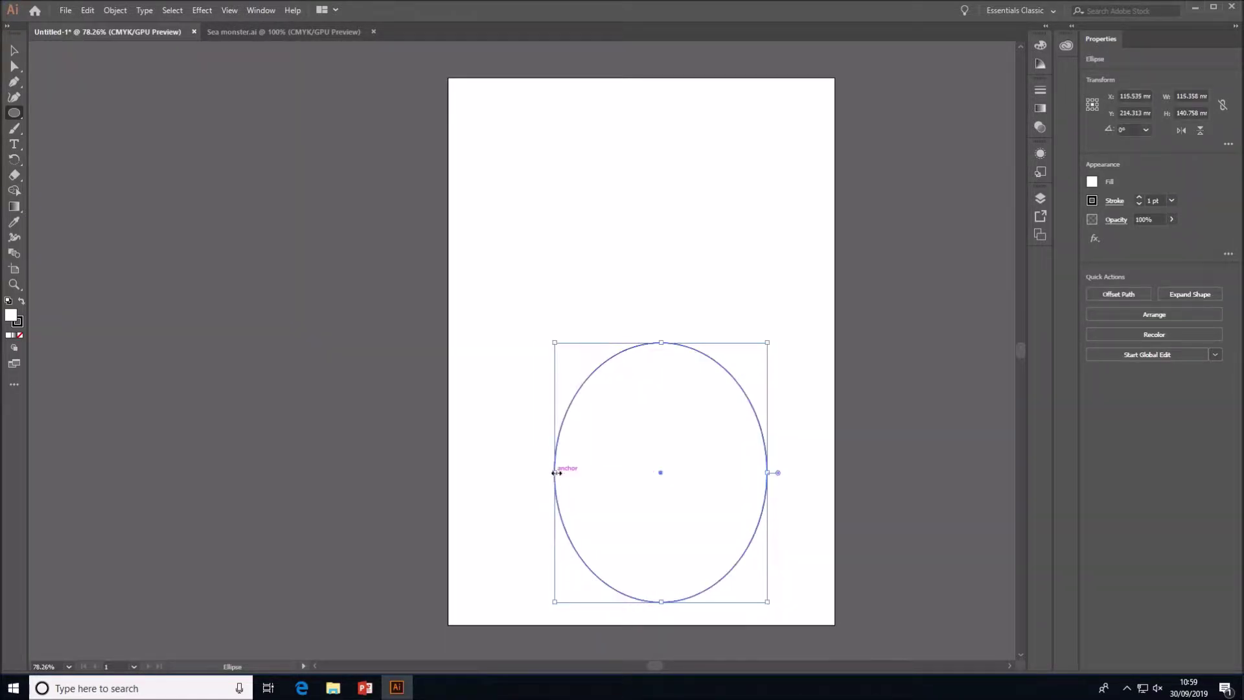
left_click(15, 50)
left_click_drag(647, 350, 636, 347)
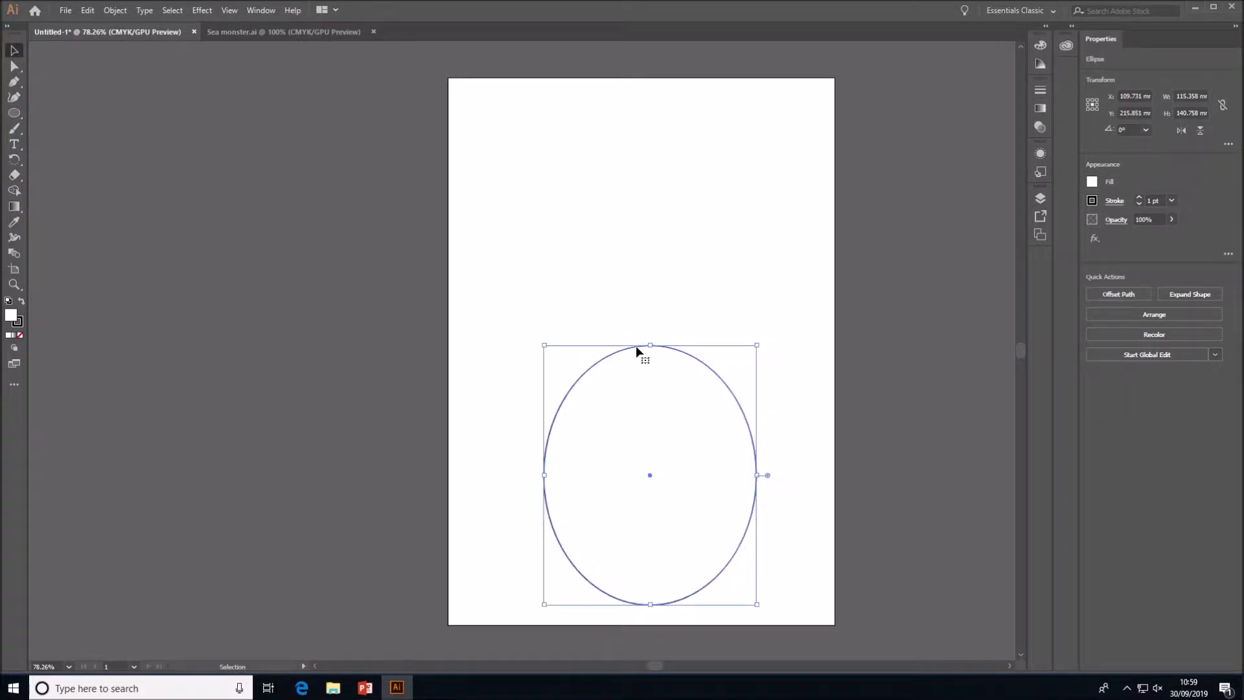
Step: Draw a small ellipse about 22 by 41 mm near the page's upper-left corner, with a narrower ellipse inside it
left_click(23, 116)
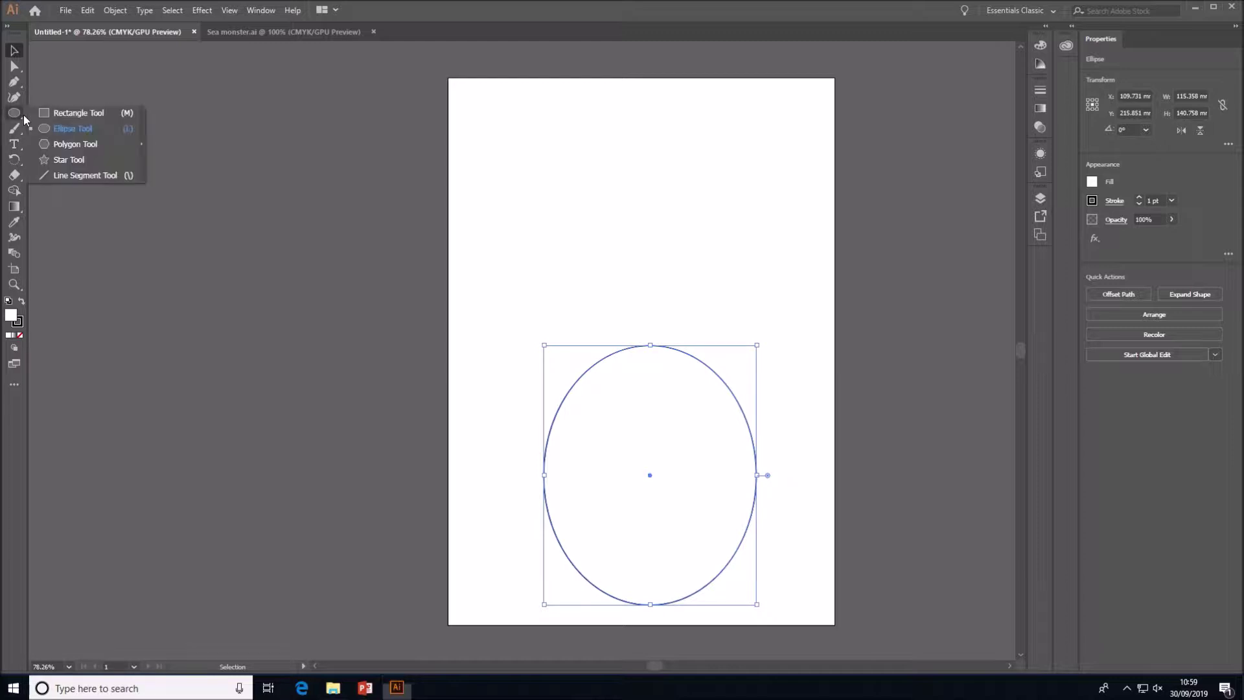
left_click(73, 129)
left_click_drag(494, 165, 536, 240)
left_click(13, 51)
left_click_drag(529, 183, 601, 251)
Step: Try to group the two small nested ellipses, test the grouping by moving it down, and undo the move
right_click(510, 205)
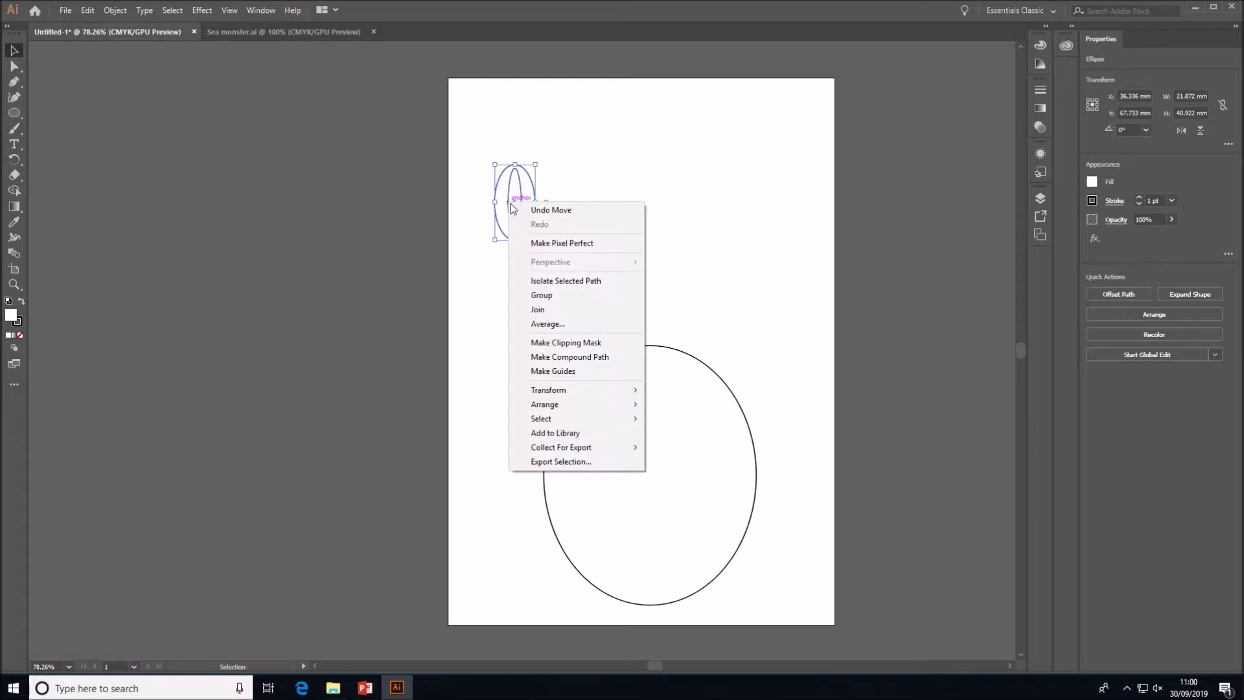
left_click(573, 309)
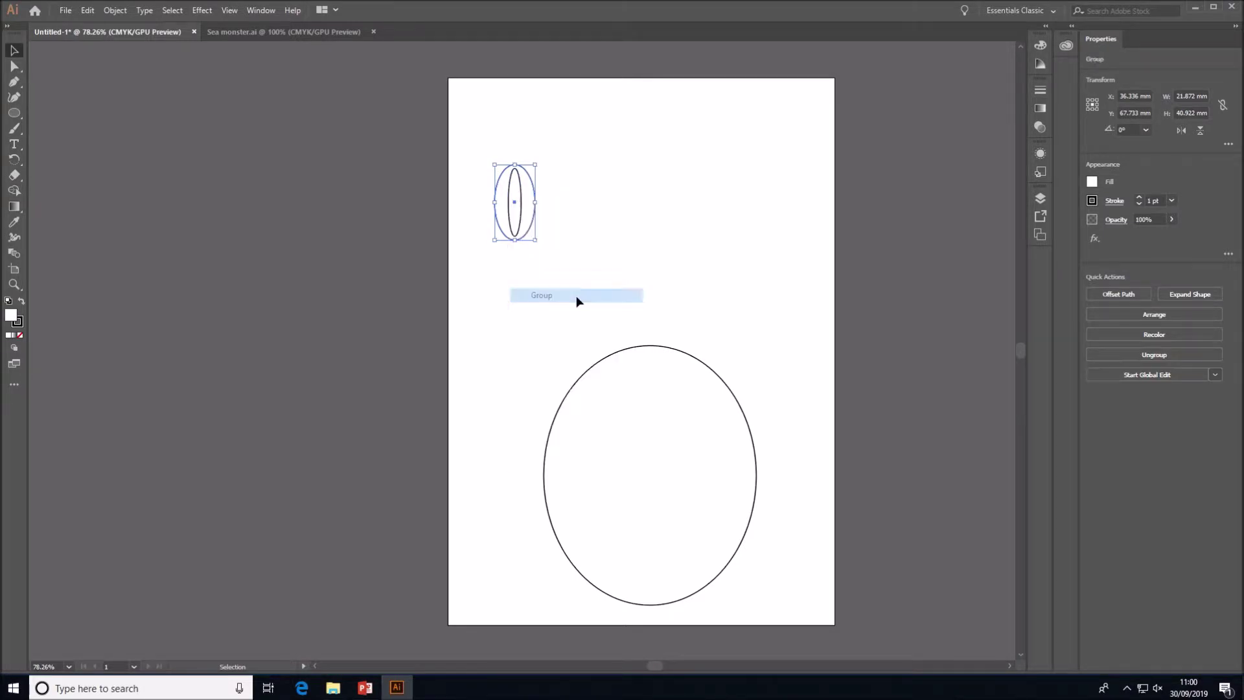
left_click(584, 261)
left_click_drag(528, 226, 536, 349)
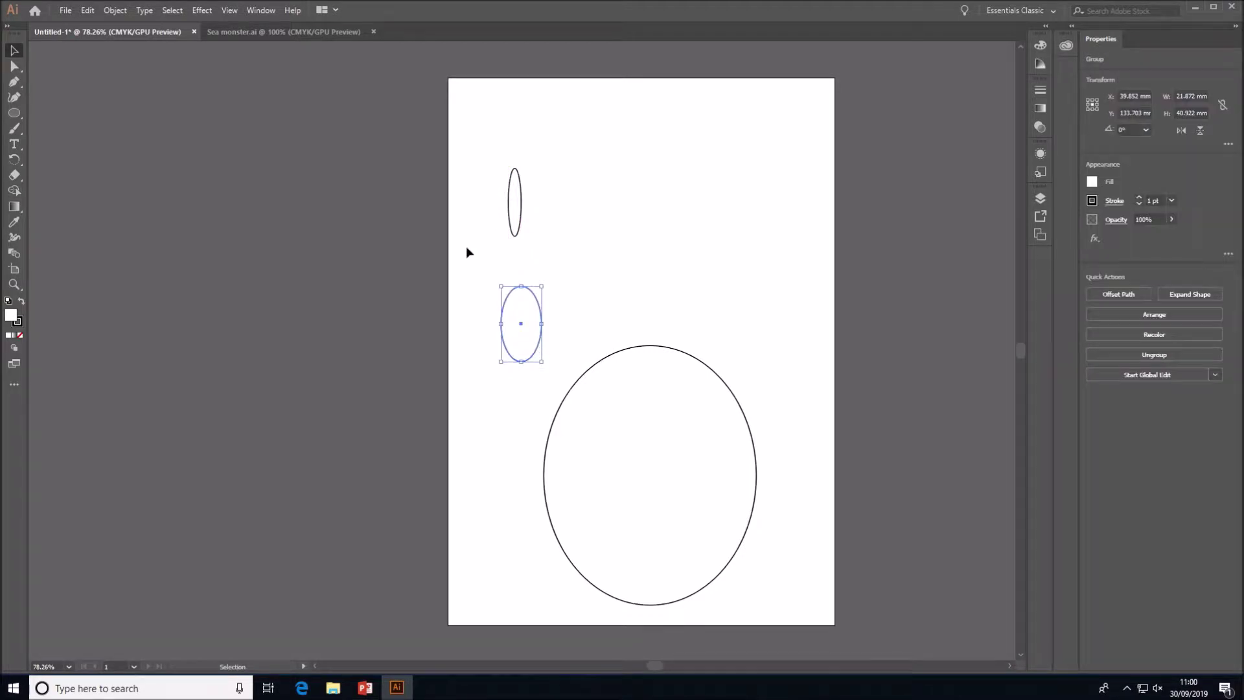
left_click(87, 11)
left_click(94, 24)
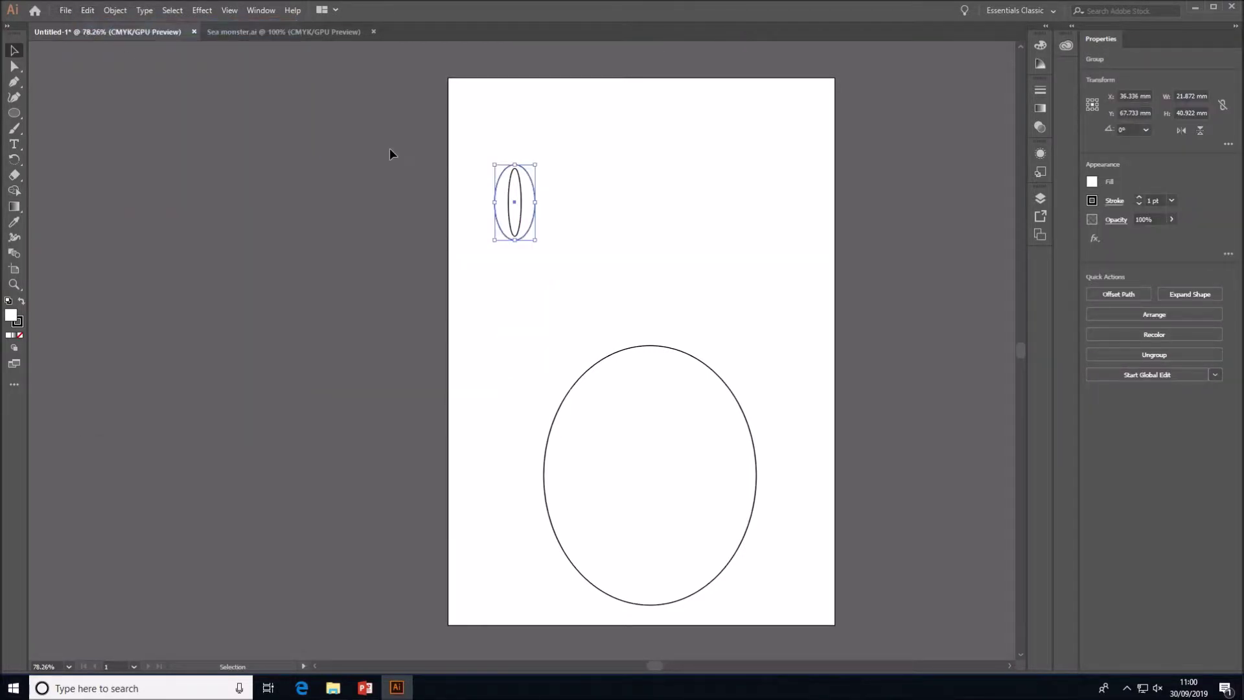
Step: Group both small nested ellipses and move the group into the upper middle of the large ellipse
left_click(524, 223, "shift")
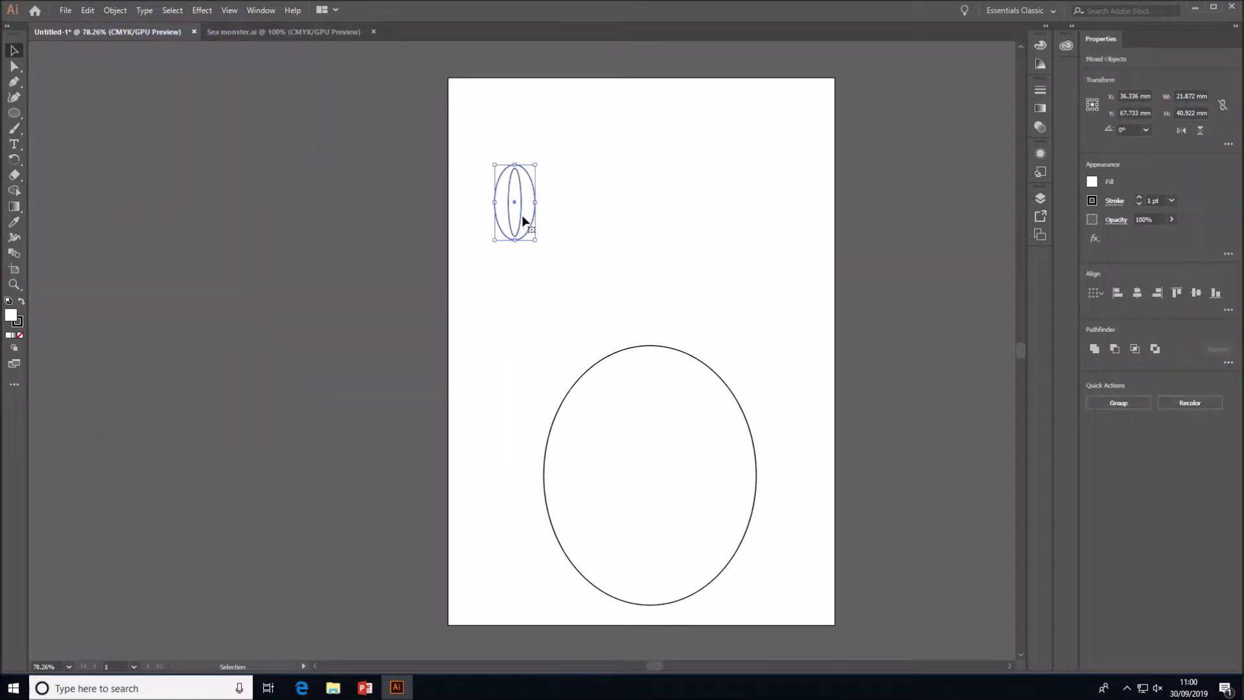
right_click(524, 222)
left_click(581, 297)
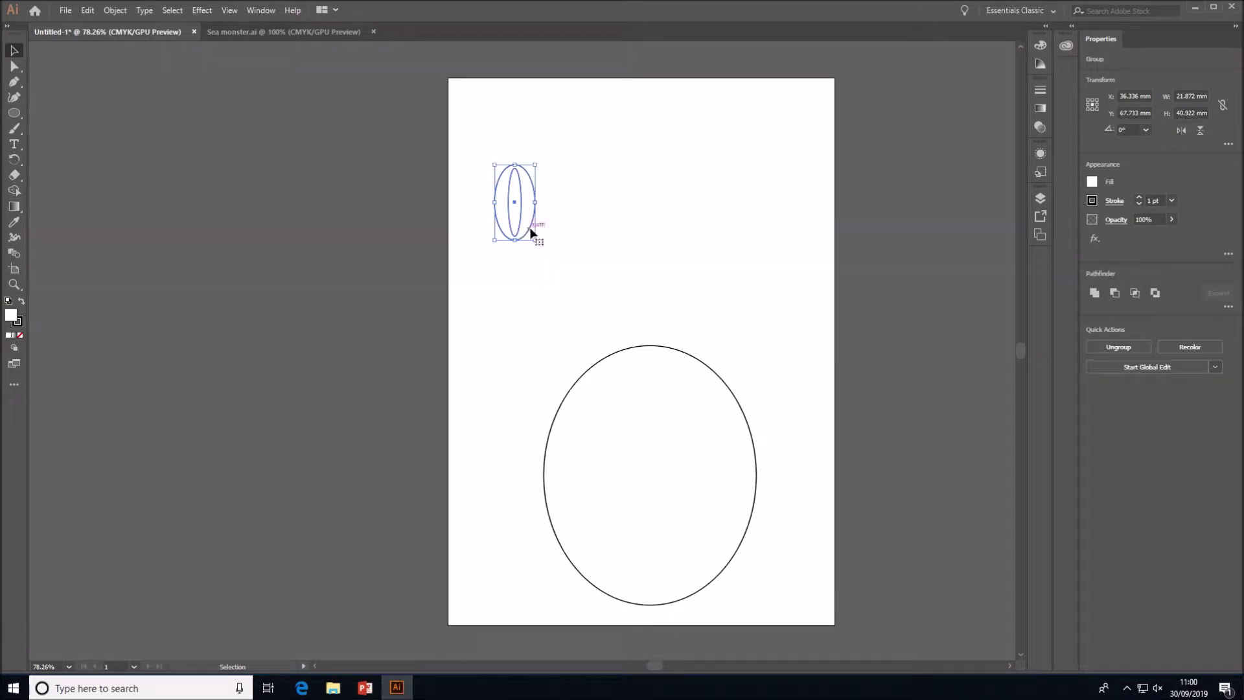
left_click_drag(530, 228, 668, 448)
Step: Stretch the large ellipse upward to a height of about 162 mm and move the small eye group up near its top
left_click(647, 351)
left_click_drag(651, 345, 651, 306)
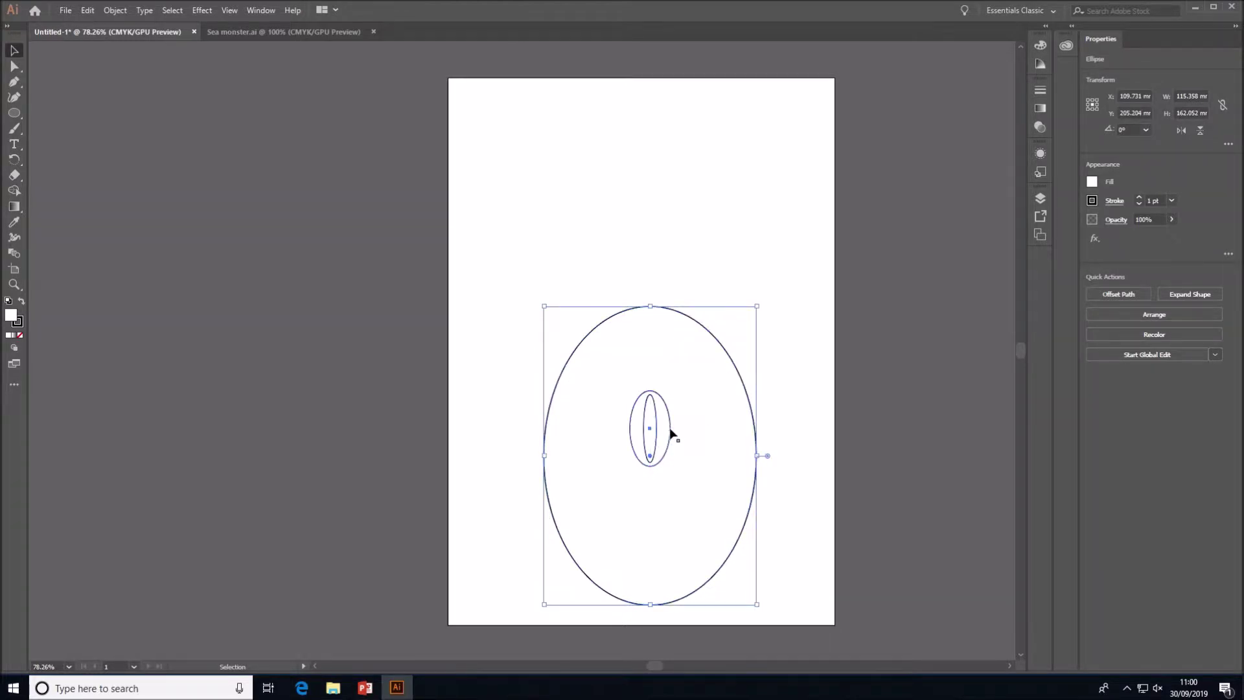
left_click(669, 433)
left_click_drag(671, 394, 665, 358)
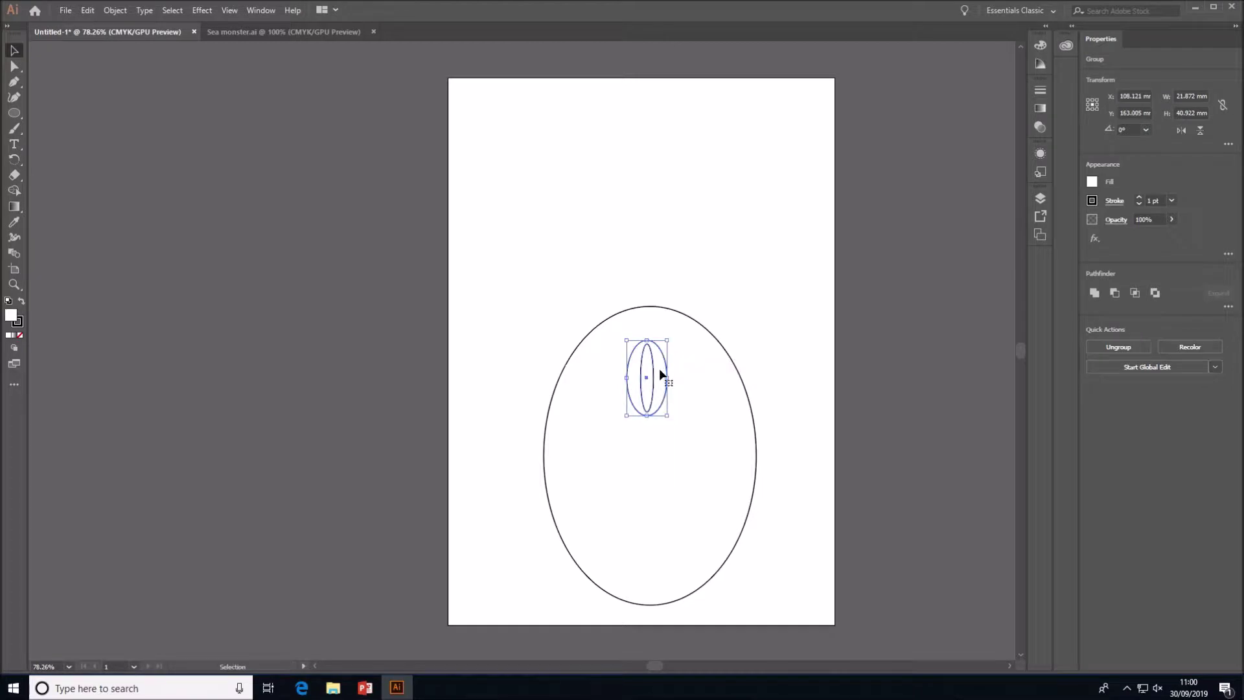
Step: Draw a large ellipse about 115 mm wide and 141 mm high and centre it near the blank page's lower edge
mouse_move(576, 29)
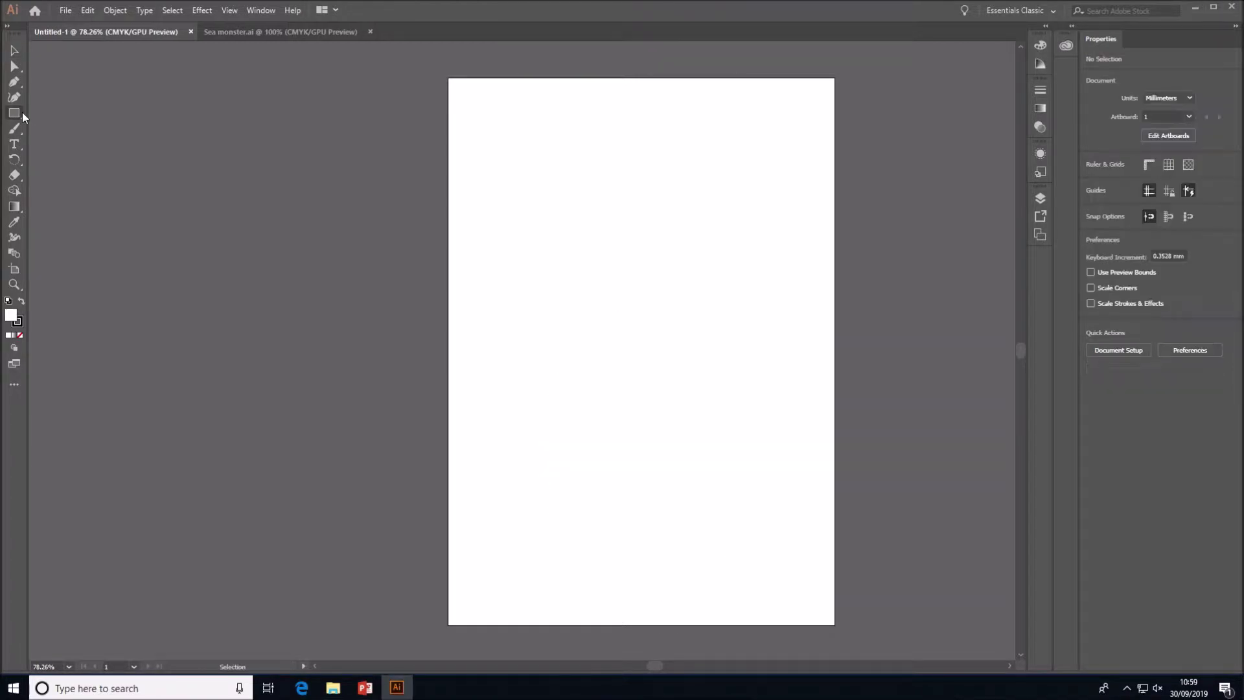
left_click_drag(22, 111, 39, 127)
mouse_move(538, 391)
left_mouse_down()
mouse_move(599, 530)
mouse_move(767, 601)
left_mouse_up()
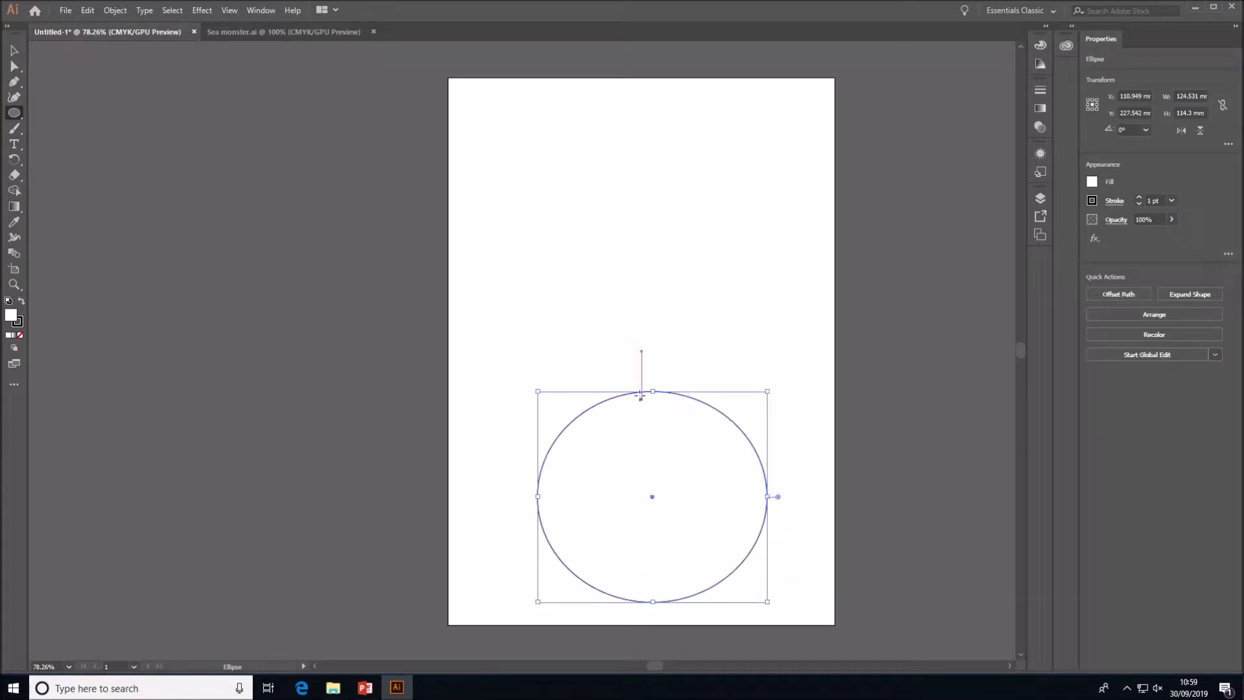
left_click_drag(653, 392, 652, 342)
left_click_drag(538, 473, 555, 473)
left_click(20, 54)
left_click_drag(647, 348, 636, 347)
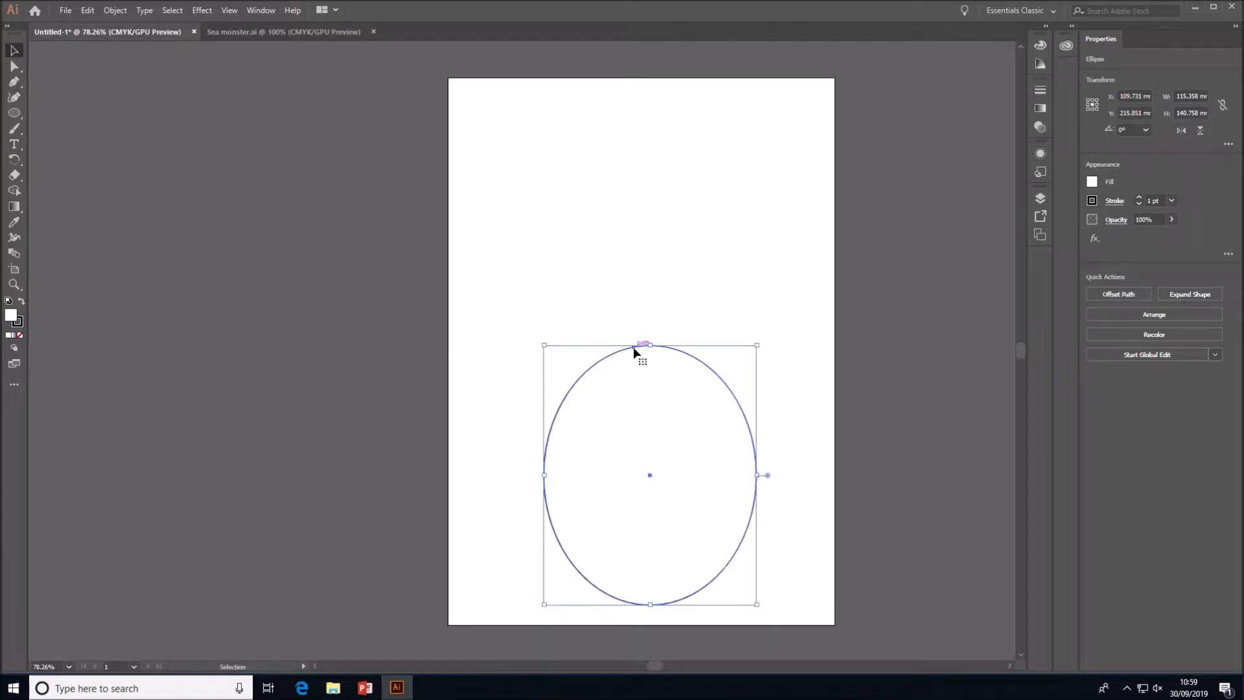
Step: Draw an eye from an ellipse about 22 by 41 mm and a narrower ellipse inside it, near the page's upper-left corner
left_click_drag(21, 115, 65, 124)
mouse_move(494, 165)
left_mouse_down()
mouse_move(540, 260)
mouse_move(535, 240)
left_mouse_up()
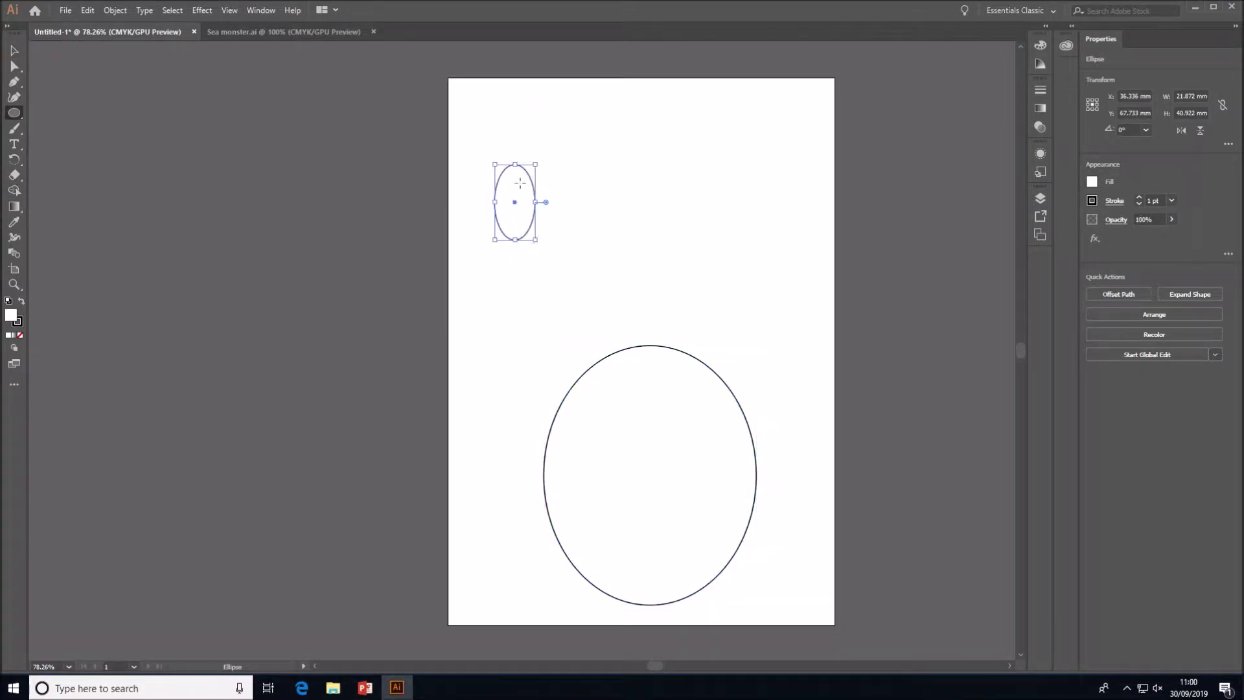
left_click(14, 50)
mouse_move(530, 184)
left_mouse_down()
mouse_move(569, 198)
mouse_move(575, 187)
mouse_move(520, 186)
left_mouse_up()
Step: Try to group the eye's outer and inner ellipses, test the grouping by moving it, and undo the move
left_click(535, 201, "shift")
right_click(510, 202)
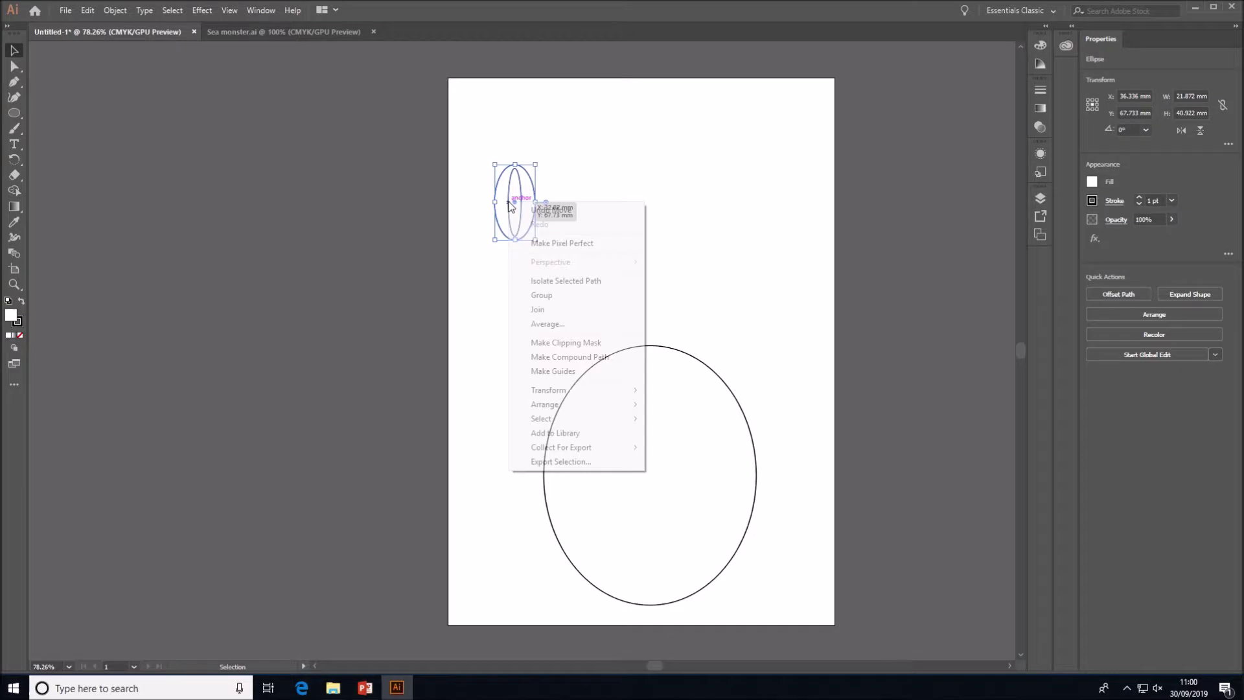
left_click(577, 296)
left_click(533, 234)
left_click_drag(527, 228, 535, 348)
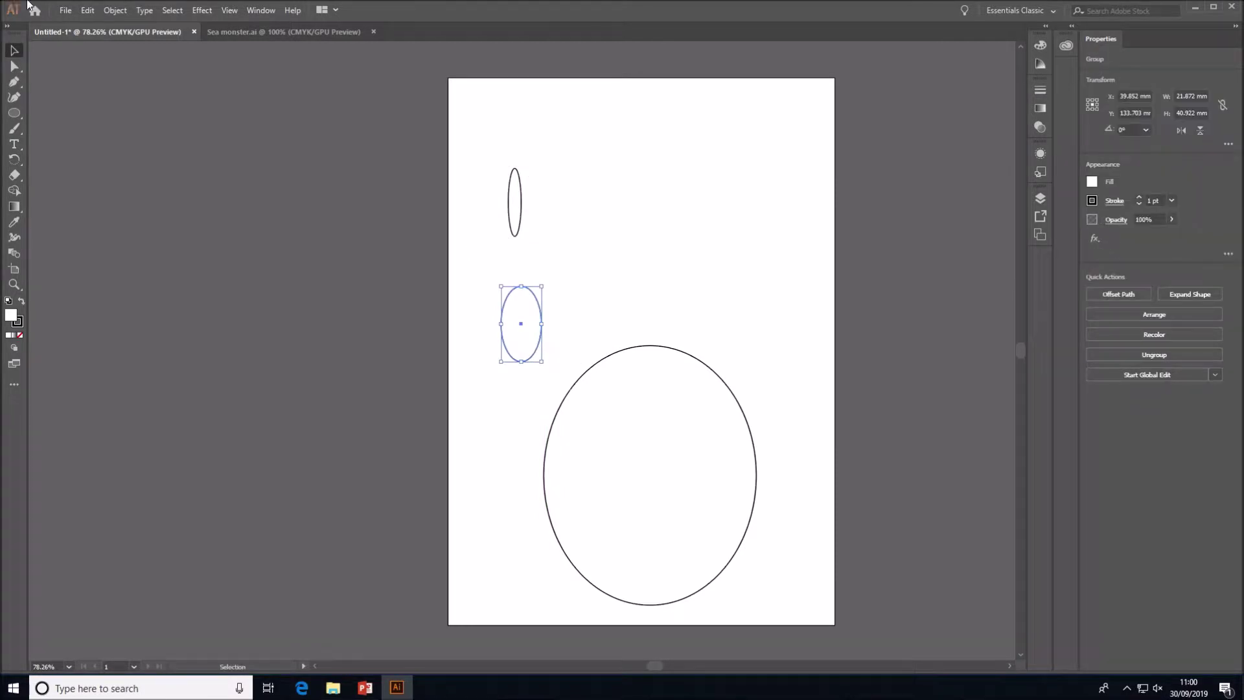
left_click(87, 9)
left_click(107, 23)
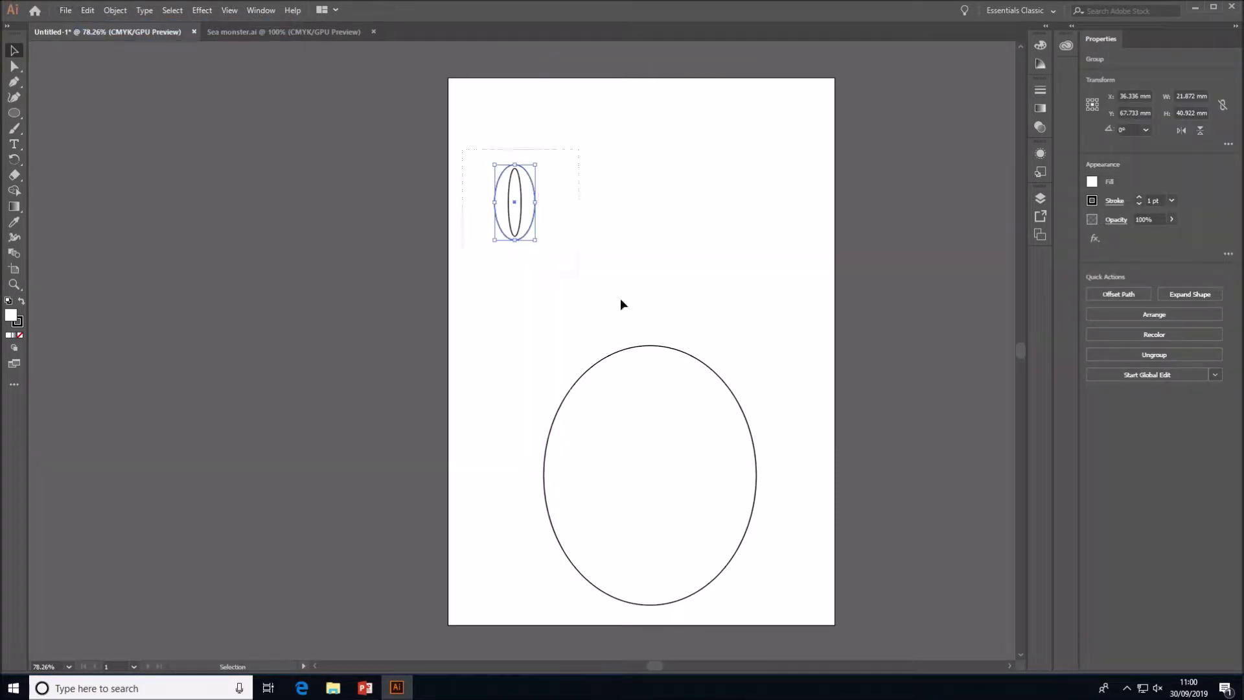
Step: Group the eye's two ellipses and move the eye into the upper middle of the large ellipse
left_click(532, 226, "shift")
right_click(525, 222)
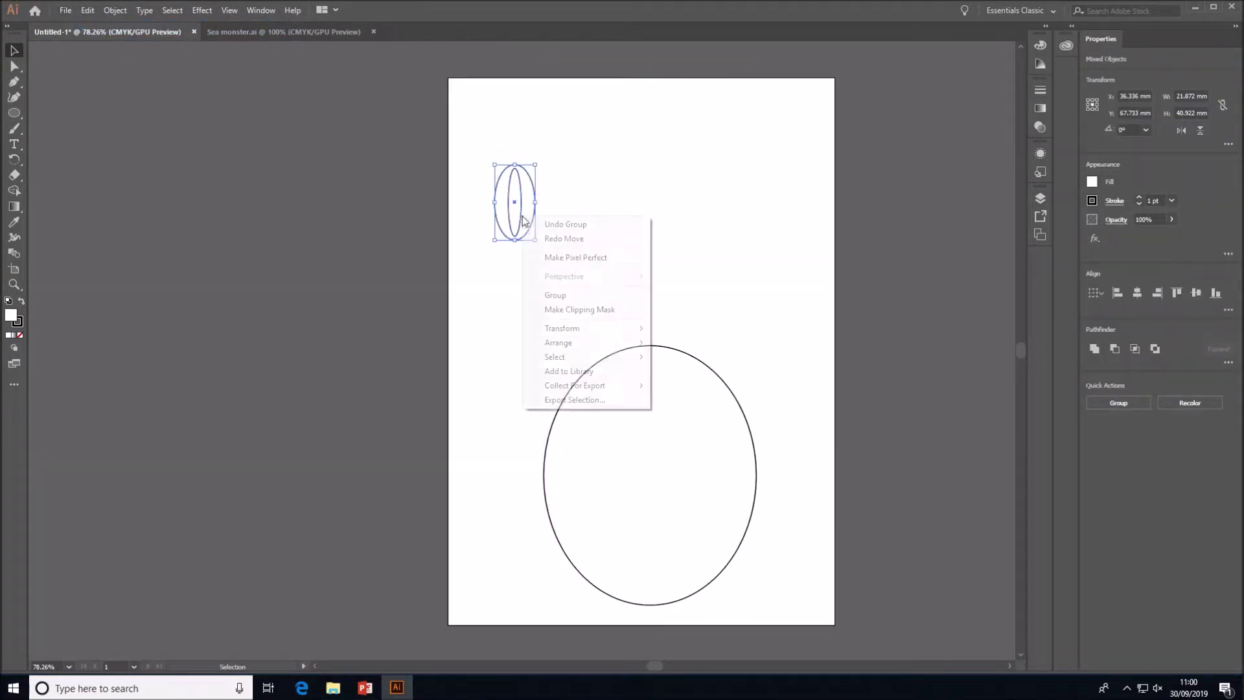
left_click(581, 293)
left_click_drag(528, 227, 670, 448)
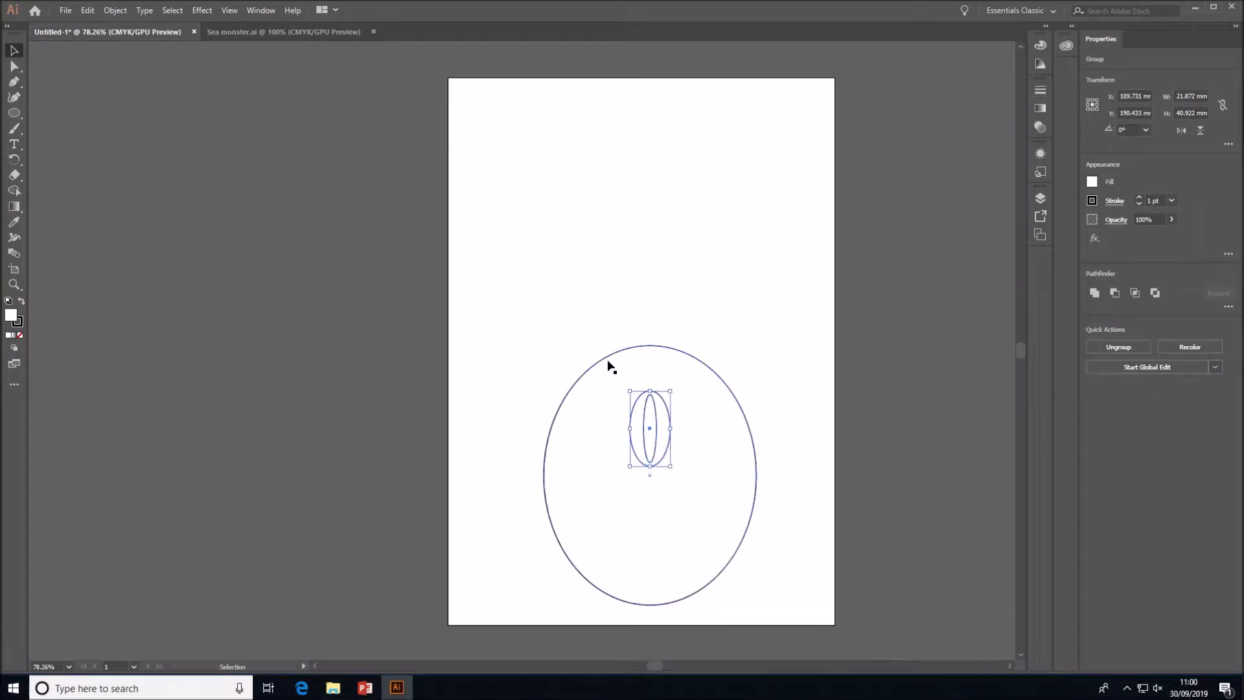
Step: Stretch the body ellipse upward to a height of about 162 mm and move the eye up near its top
left_click(608, 361)
left_click_drag(650, 345, 650, 305)
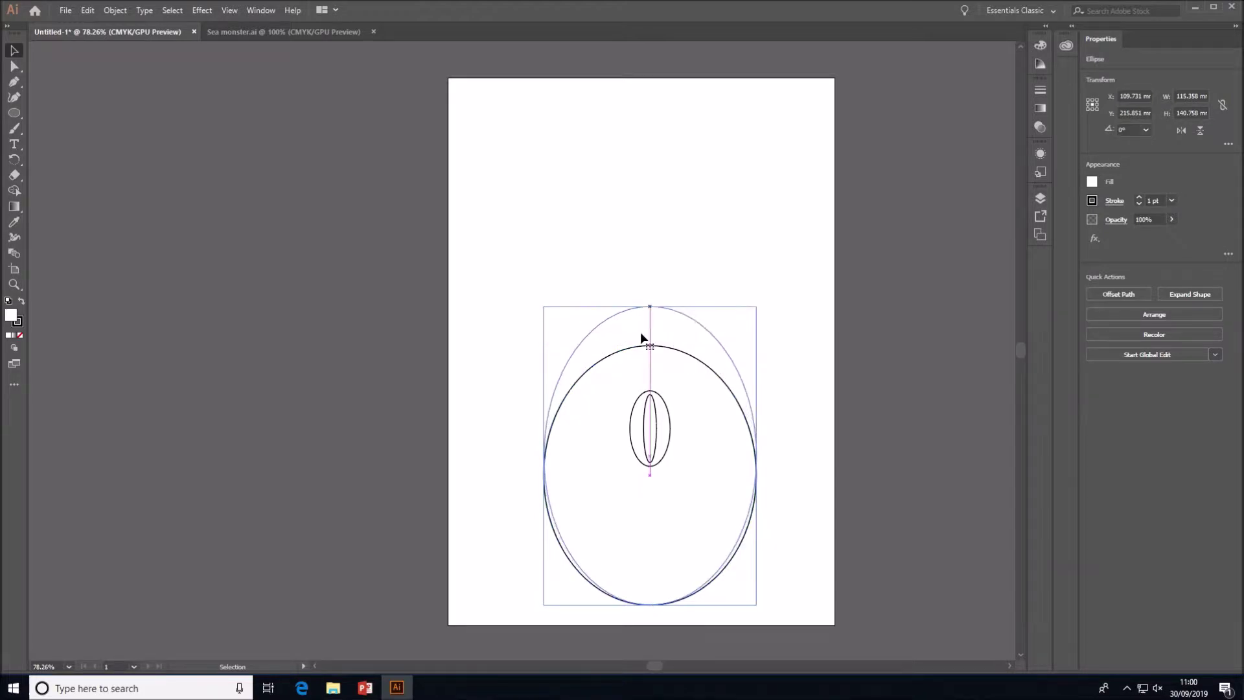
left_click(670, 433)
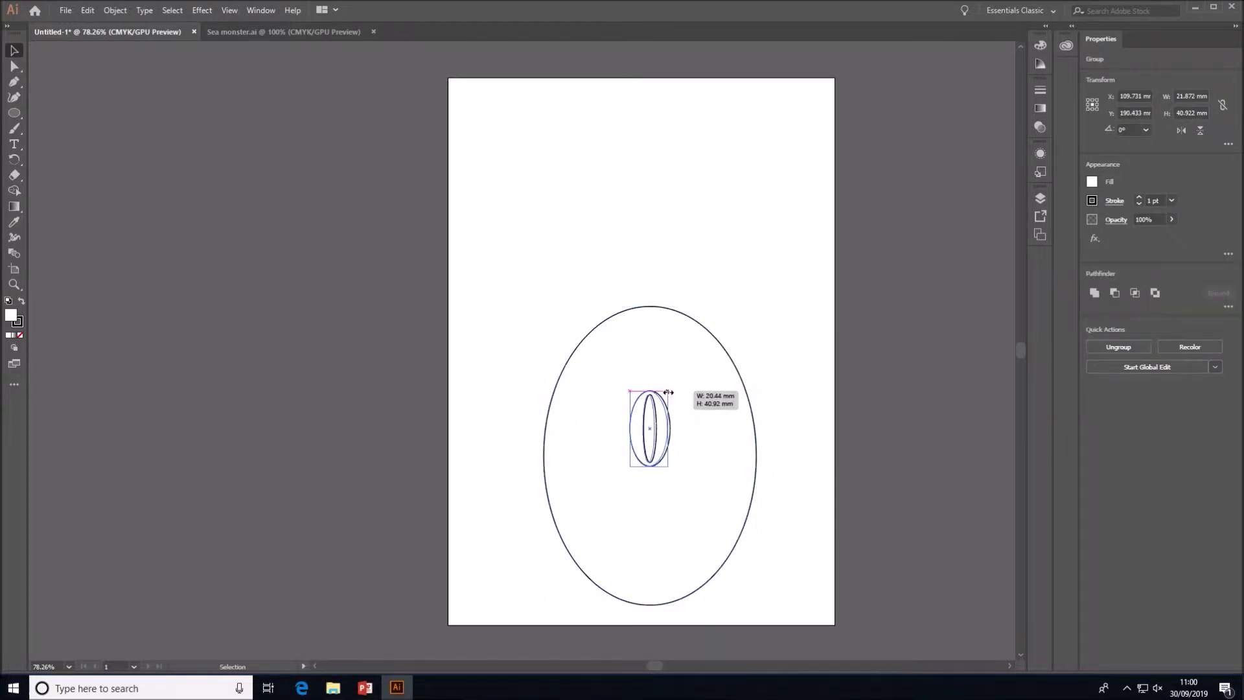
left_click_drag(670, 409, 667, 358)
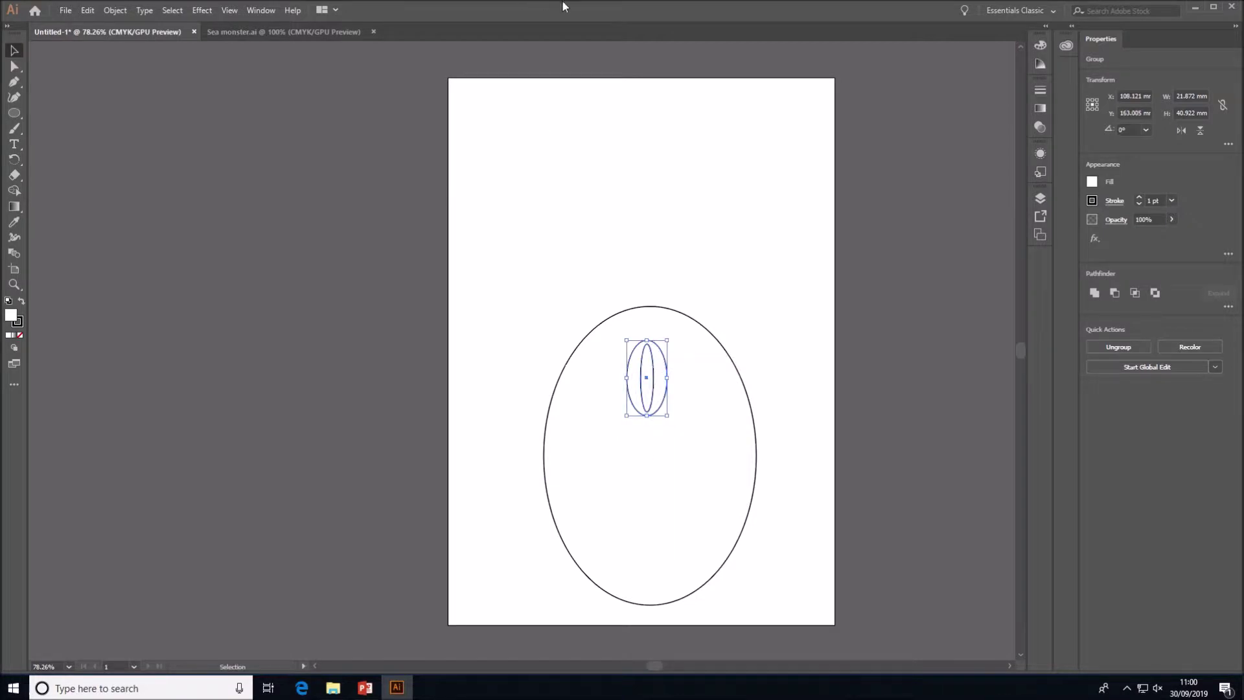
Step: Draw a closed wavy tentacle about 50 by 187 mm with the Curvature tool and place it touching the left side of the body ellipse
left_click_drag(19, 133, 53, 158)
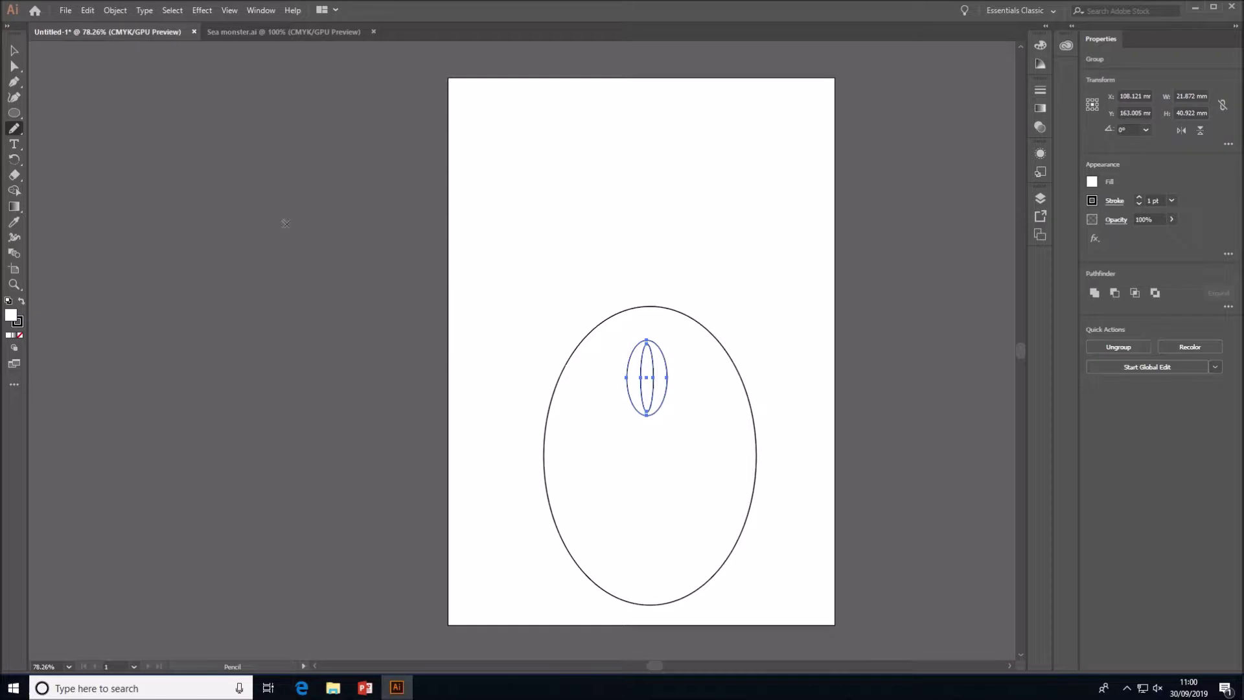
left_click(14, 97)
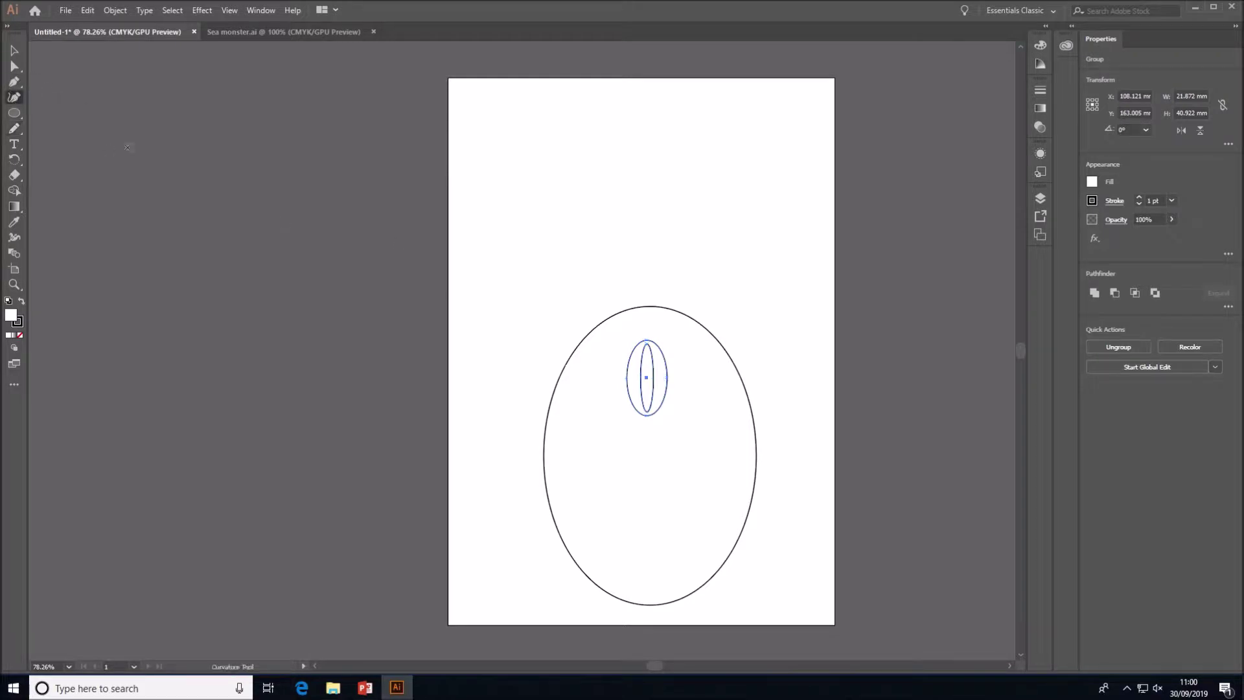
left_click(487, 256)
left_click(462, 294)
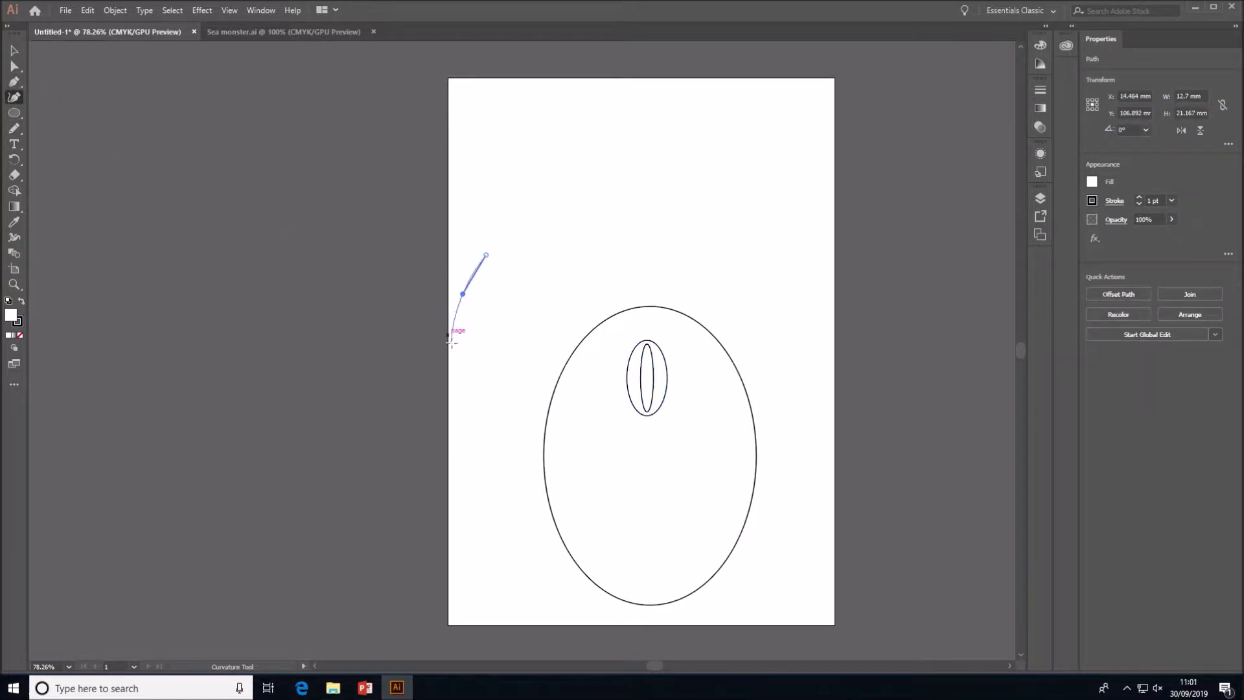
left_click(453, 346)
left_click(461, 399)
left_click(492, 454)
left_click(481, 516)
left_click(453, 563)
left_click(444, 591)
left_click(492, 577)
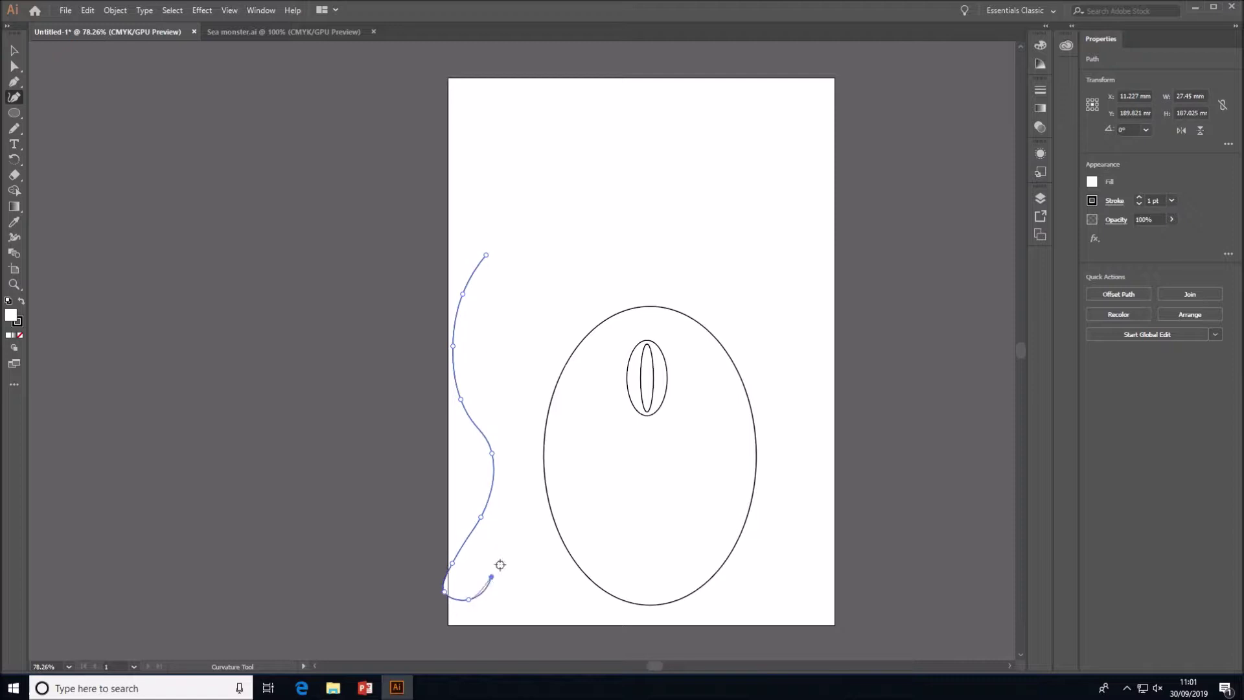
left_click(517, 532)
left_click(534, 480)
left_click(529, 435)
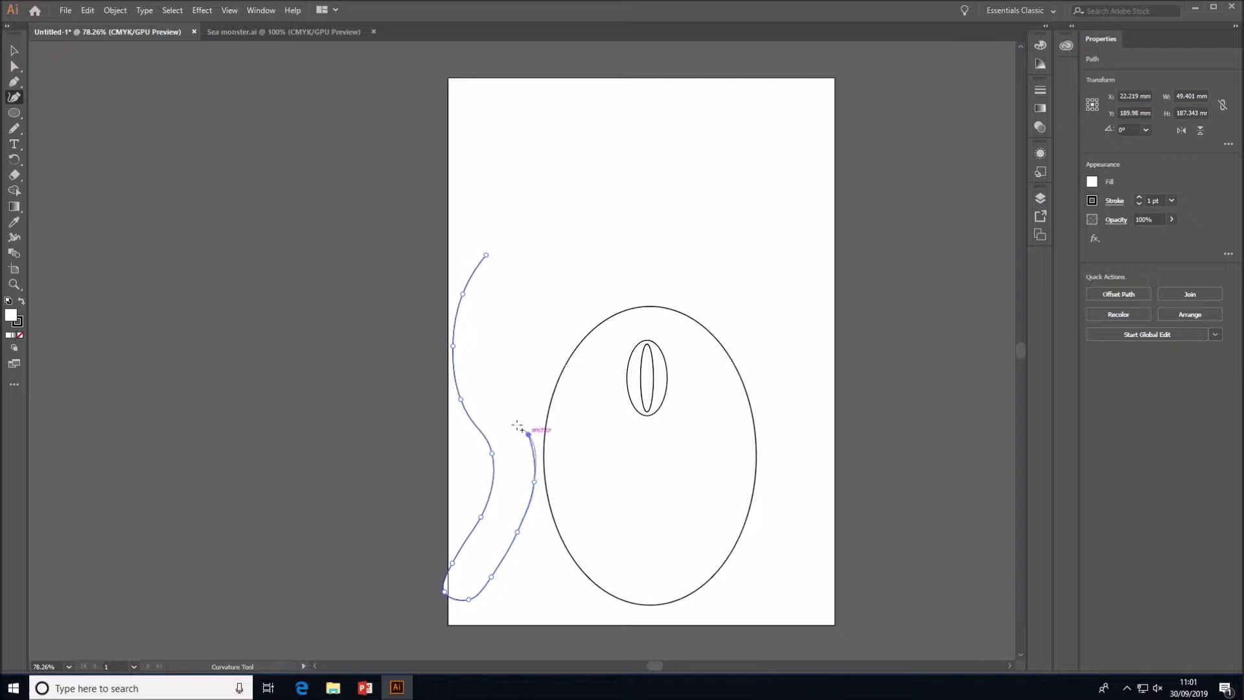
left_click(498, 410)
left_click(481, 377)
left_click(488, 343)
left_click(481, 316)
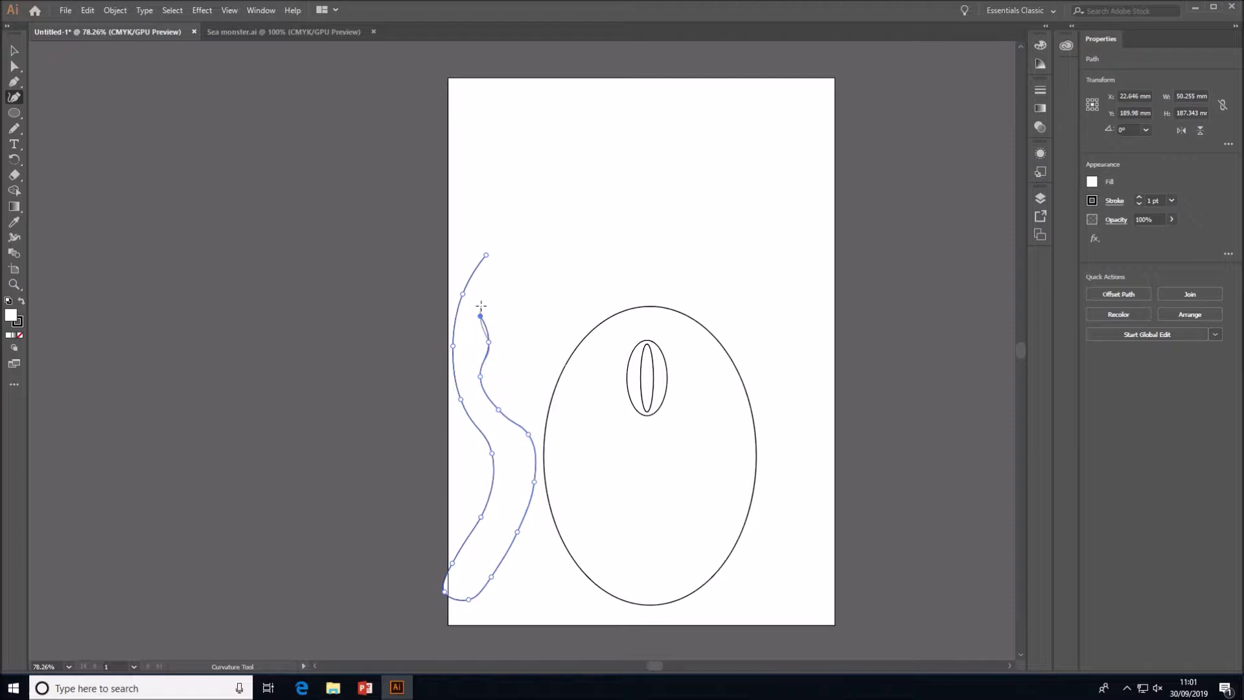
left_click(483, 290)
left_click(487, 255)
left_click(15, 50)
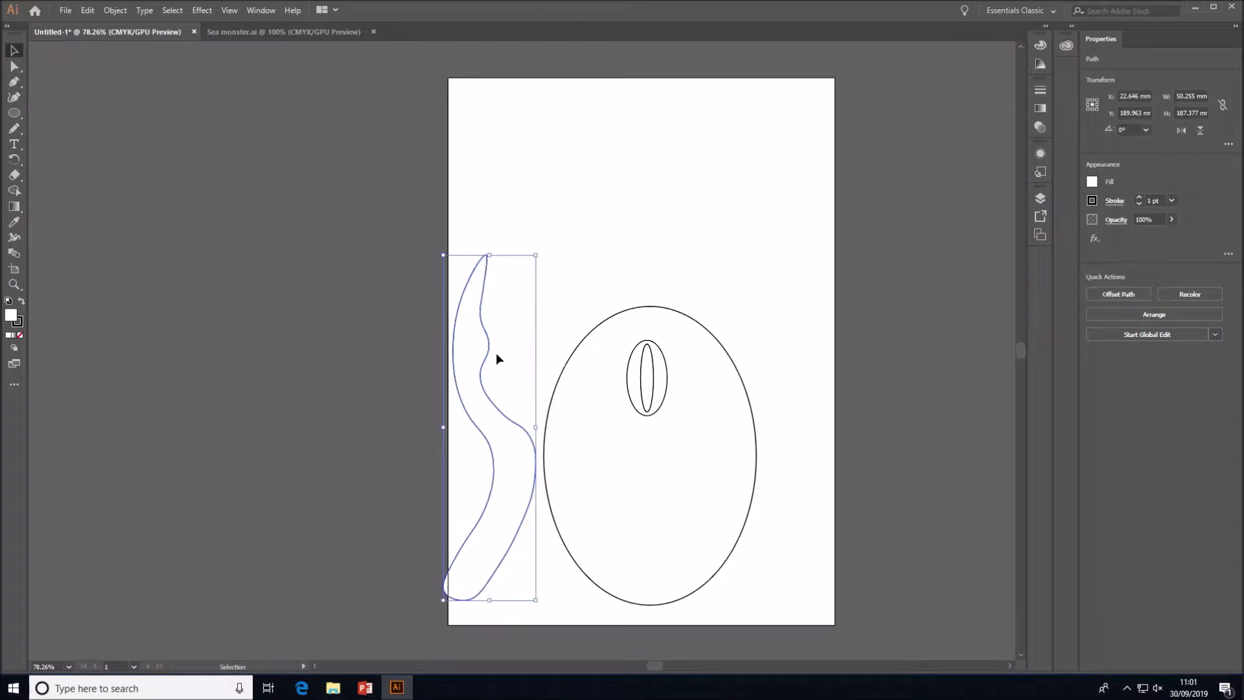
left_click_drag(491, 356, 504, 364)
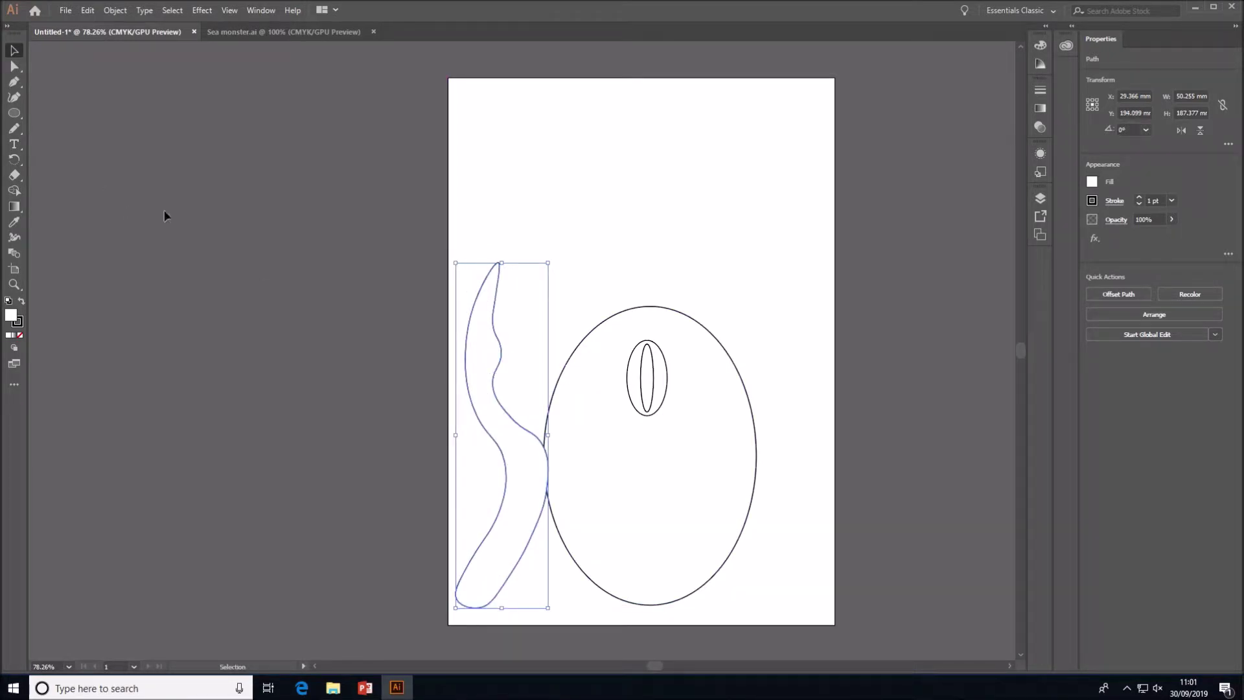
Step: Draw a closed wavy horn about 63 by 81 mm with the Curvature tool and rest its base on the body ellipse's upper left edge
left_click(10, 98)
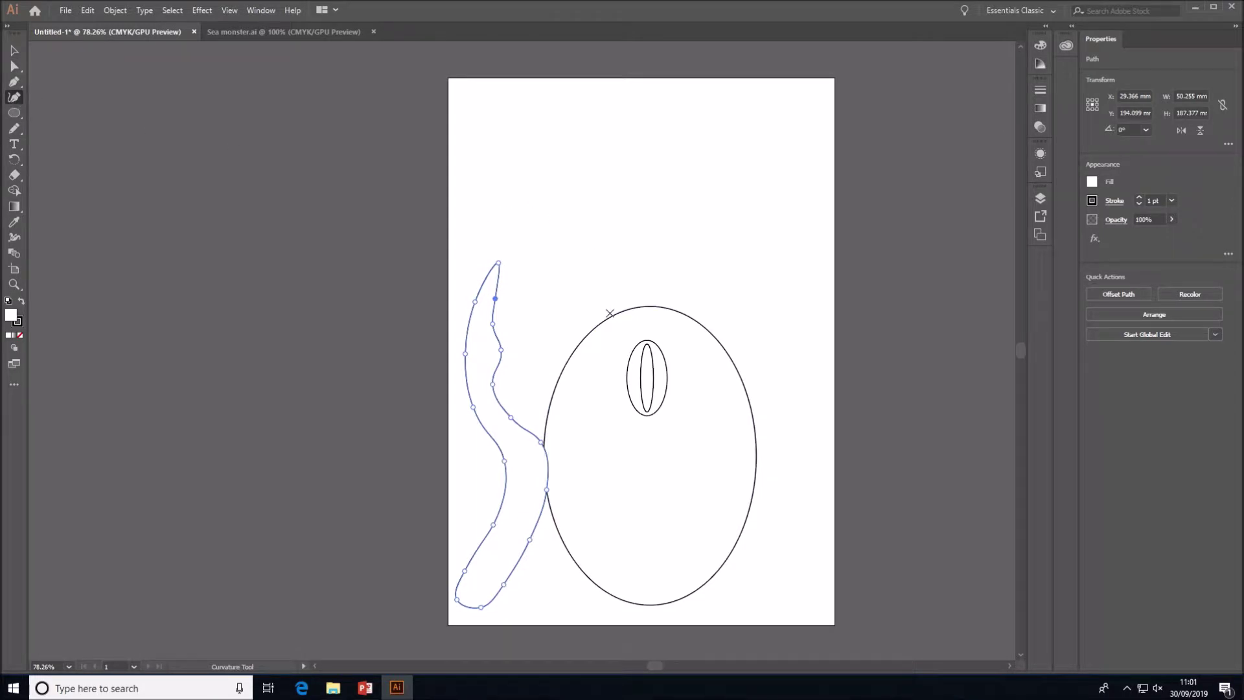
left_click(609, 314)
left_click(604, 293)
left_click(584, 279)
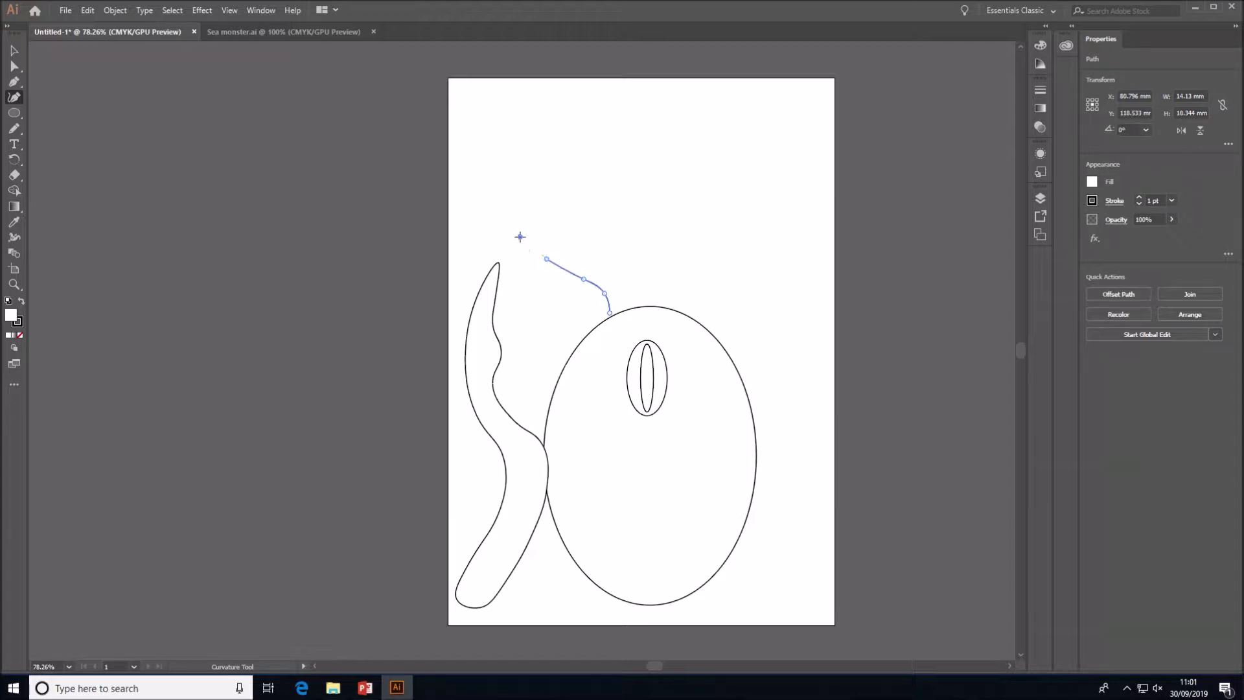
left_click(522, 194)
left_click(520, 166)
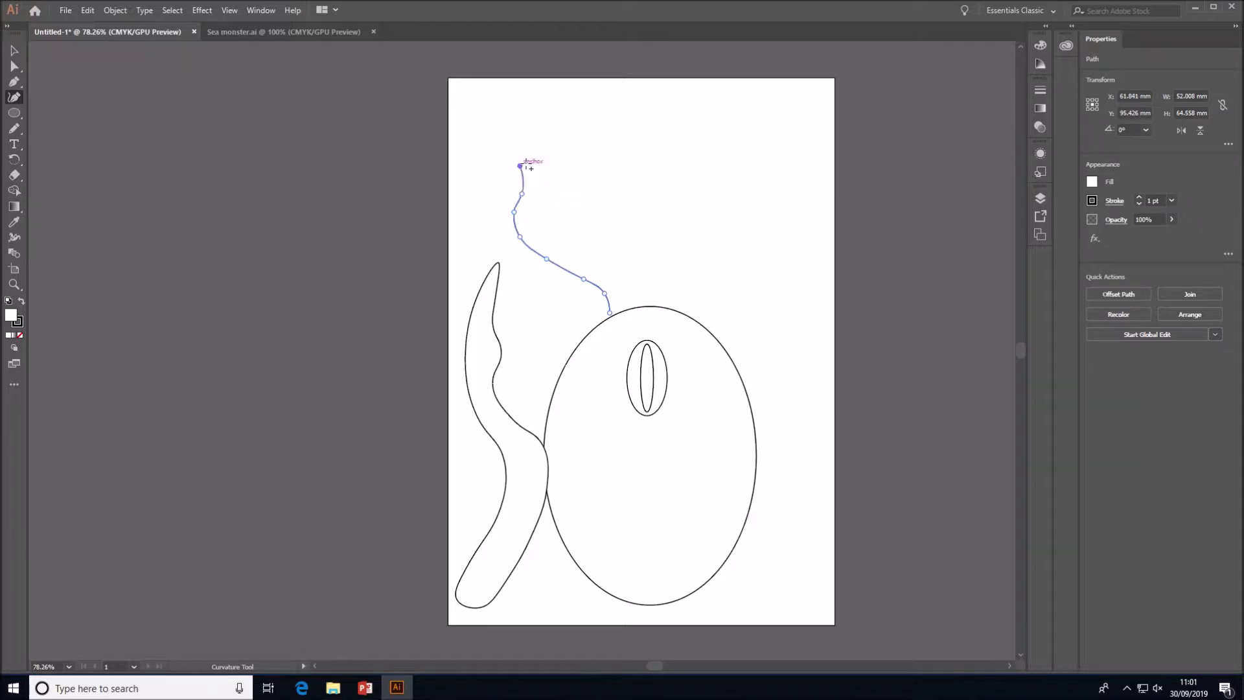
left_click(546, 172)
left_click(550, 205)
left_click(565, 225)
left_click(593, 240)
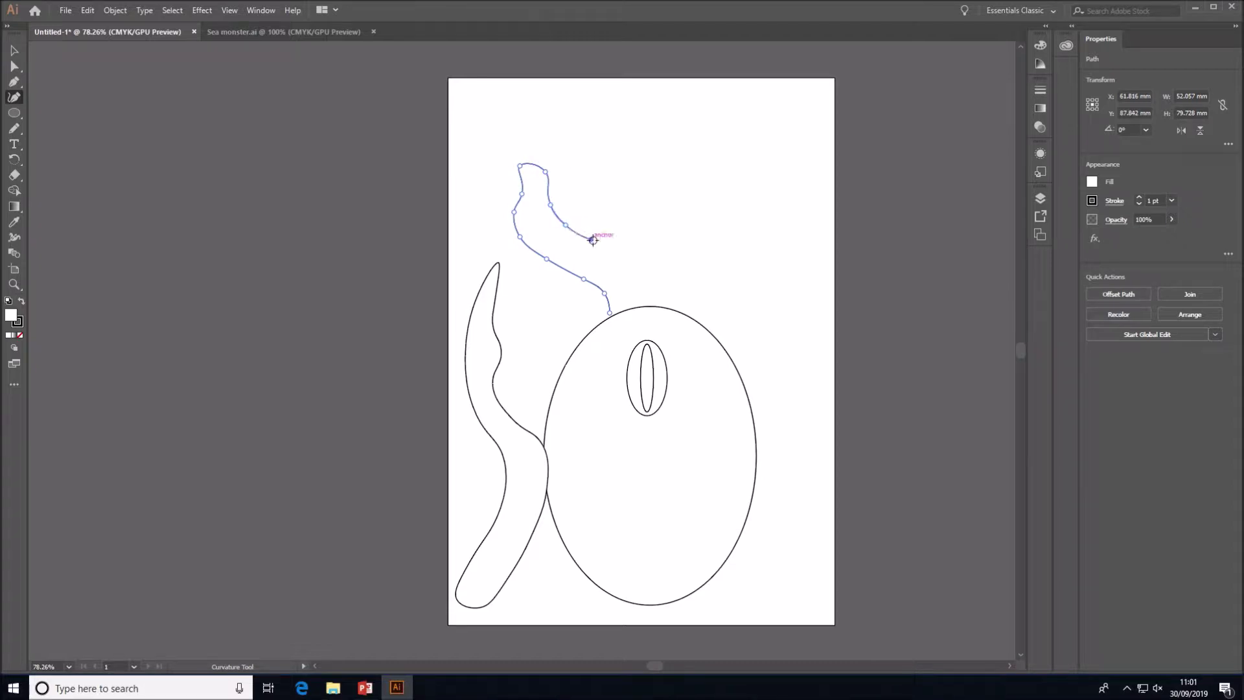
left_click(617, 266)
left_click(629, 286)
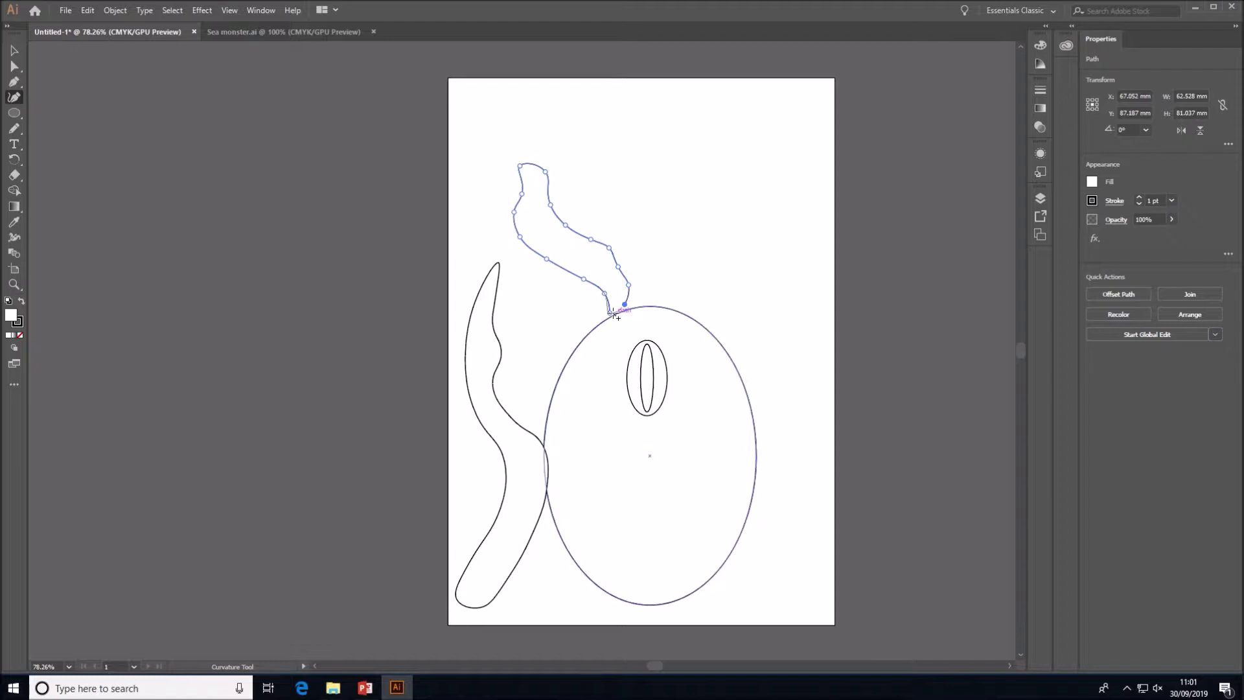
left_click(610, 314)
left_click(15, 52)
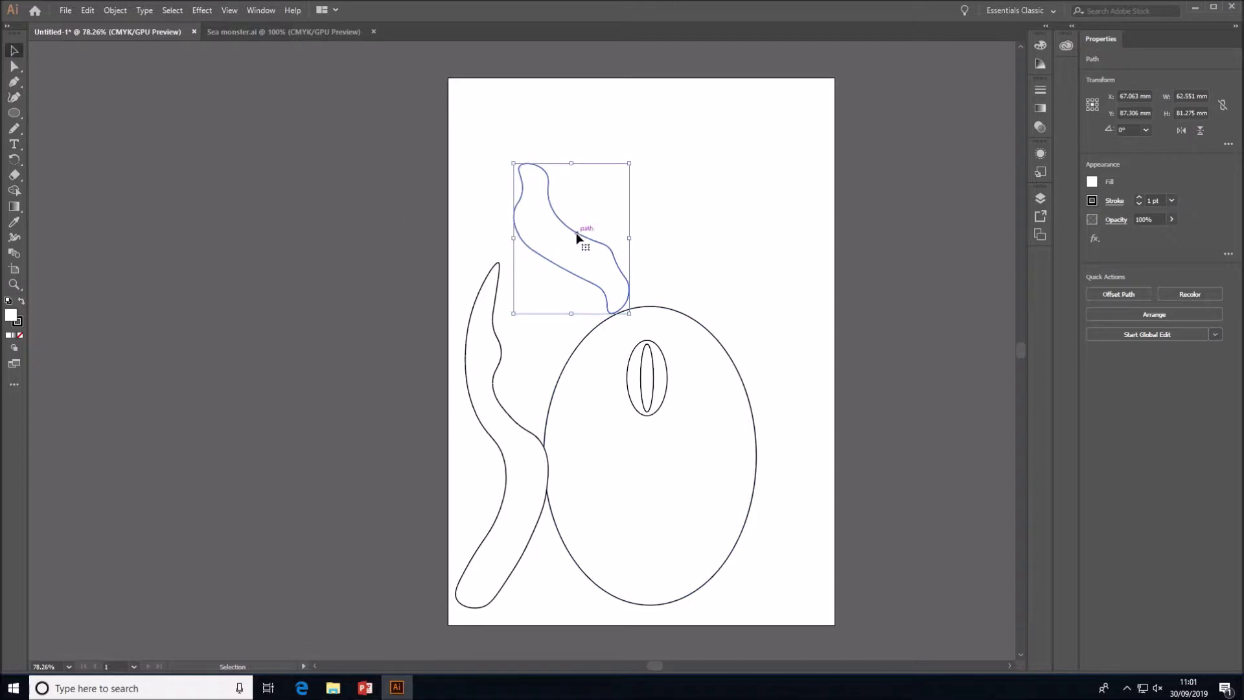
left_click_drag(577, 237, 580, 249)
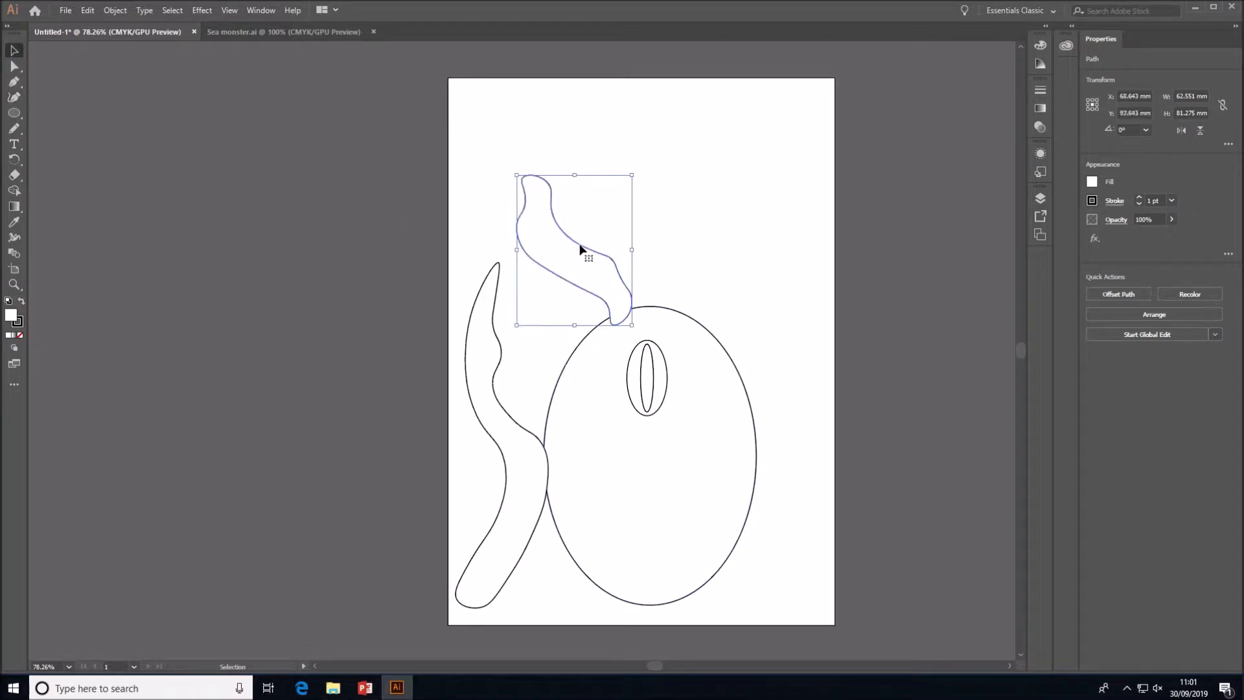
Step: Send the horn backward in the stacking order twice
right_click(581, 247)
mouse_move(658, 433)
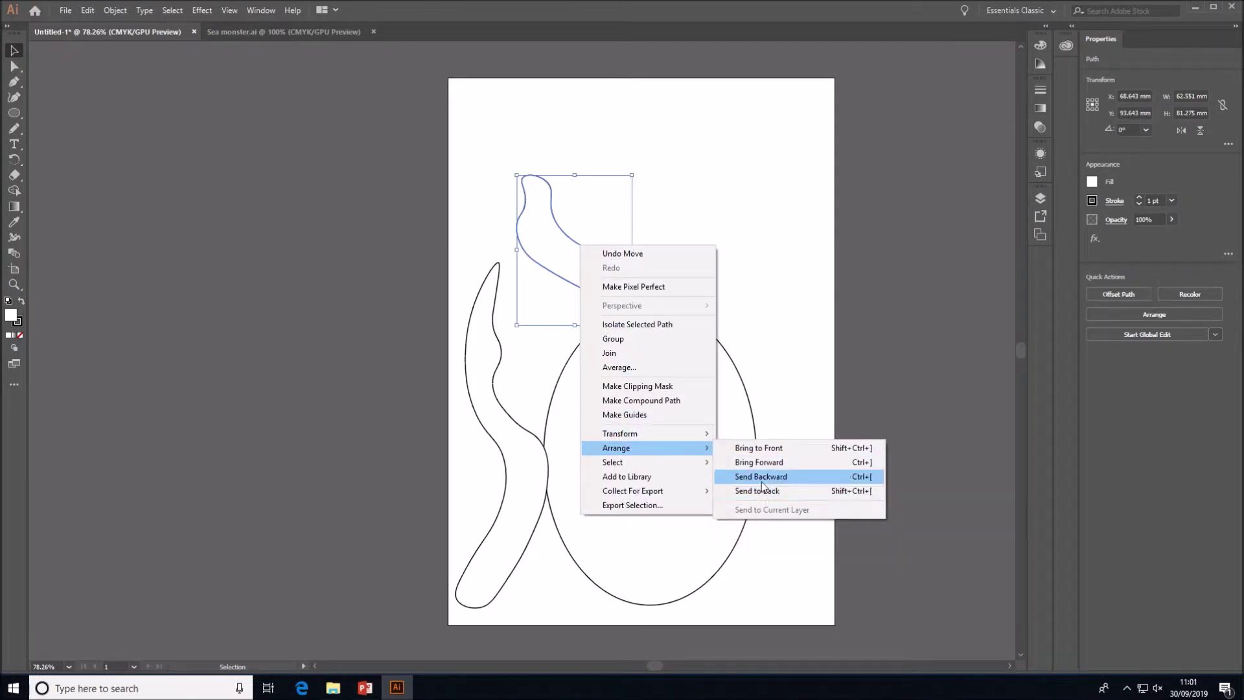
left_click(756, 478)
left_click(679, 251)
left_click(617, 275)
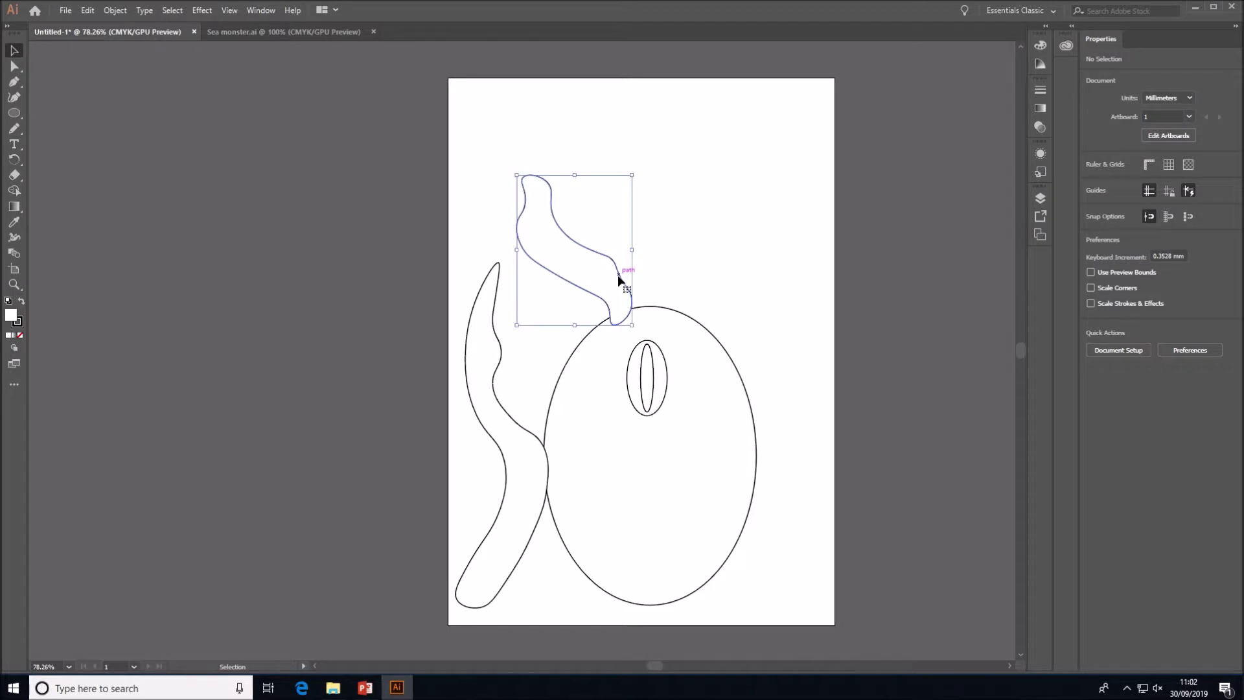
right_click(618, 273)
mouse_move(724, 477)
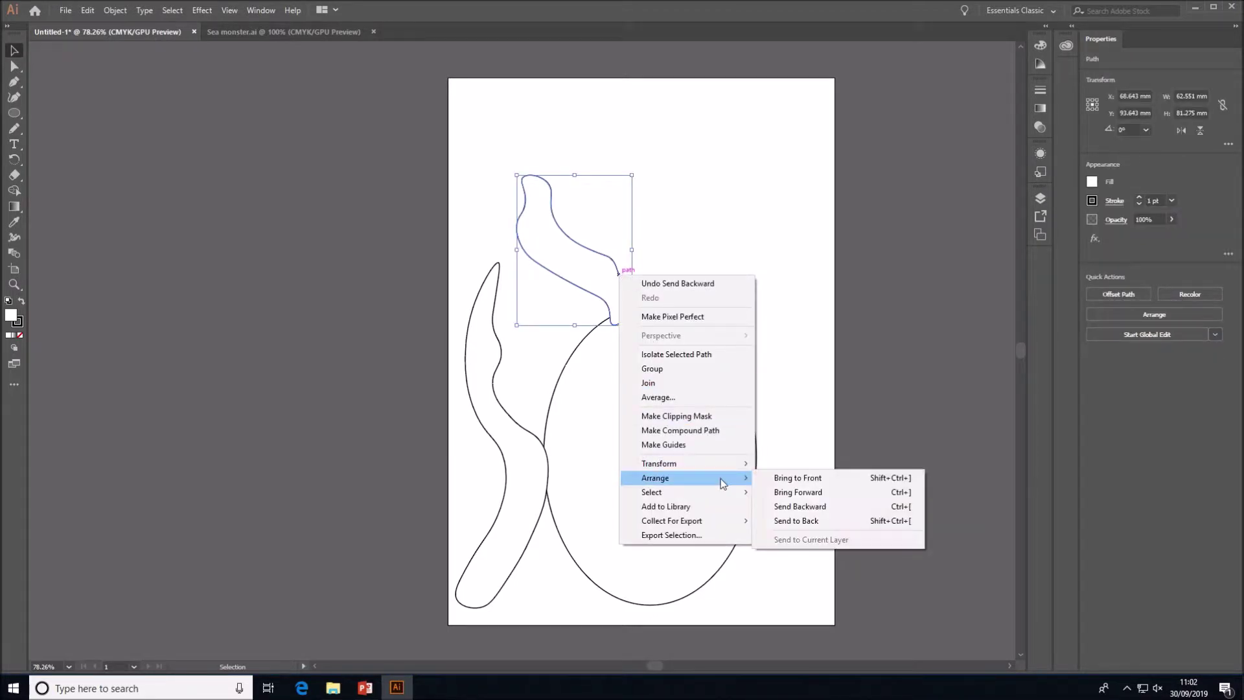
left_click(801, 507)
left_click(814, 458)
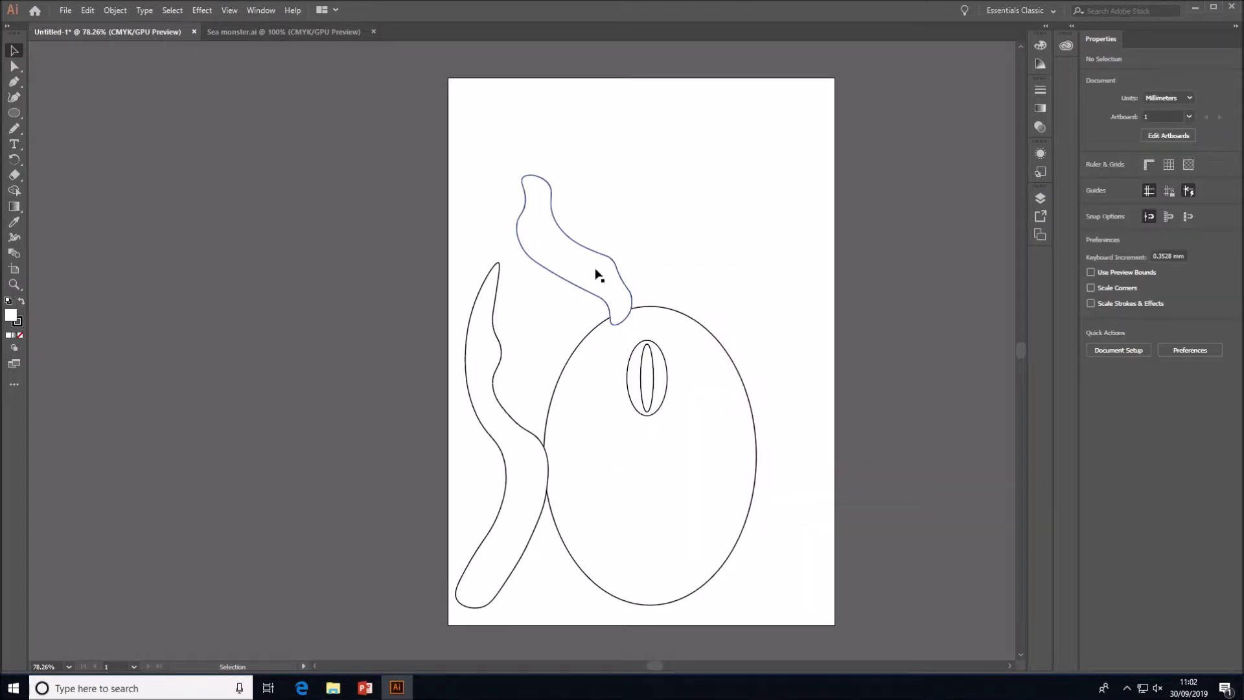
Step: Place a copy of the horn on the body's upper right side and reflect it across the vertical axis
left_click(621, 277)
left_click_drag(621, 277, 773, 278)
right_click(772, 278)
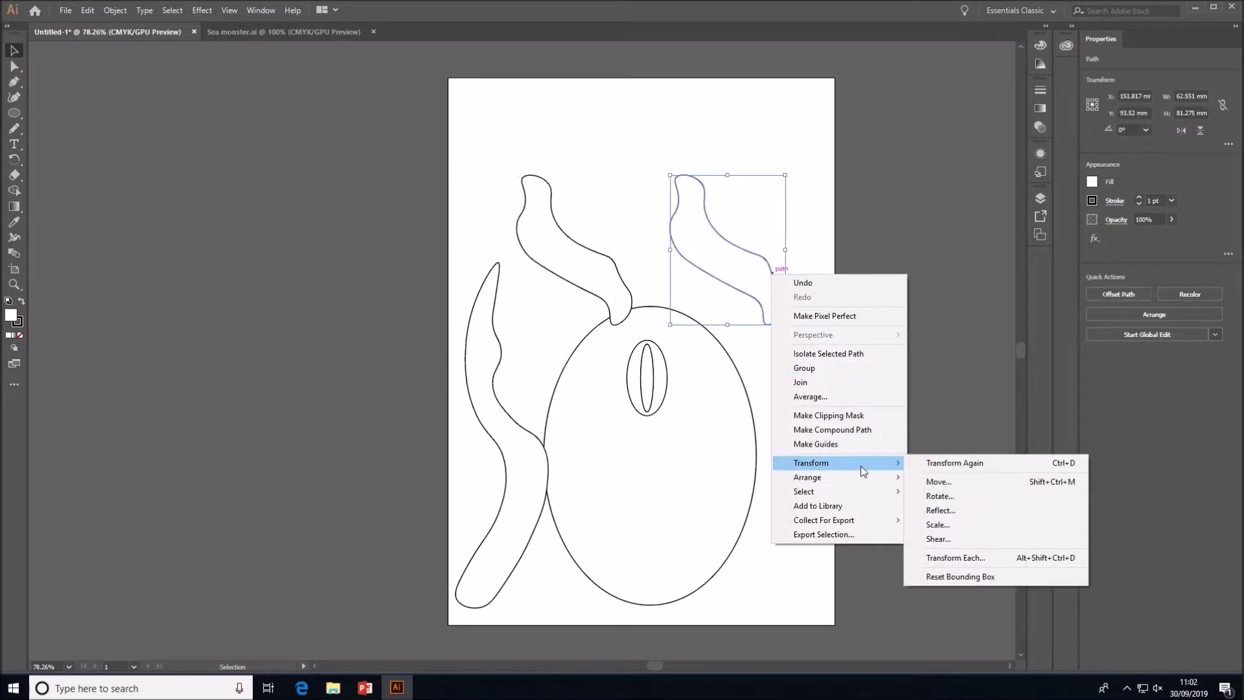
left_click(943, 515)
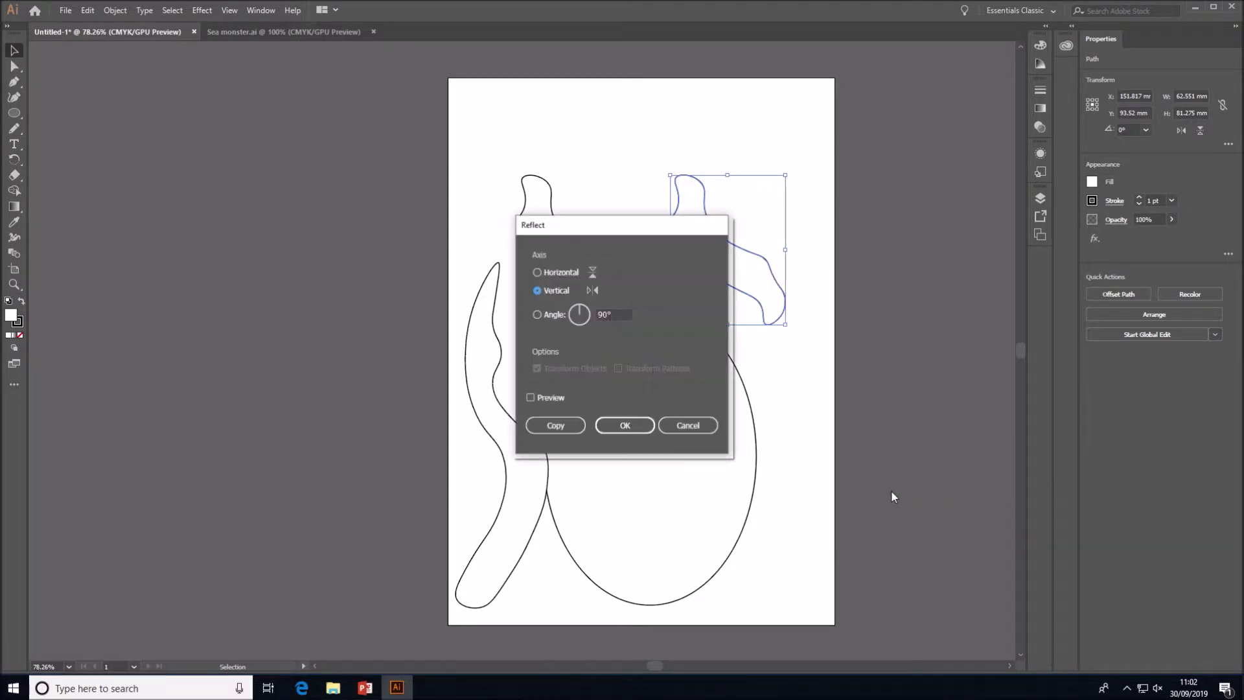
left_click(625, 425)
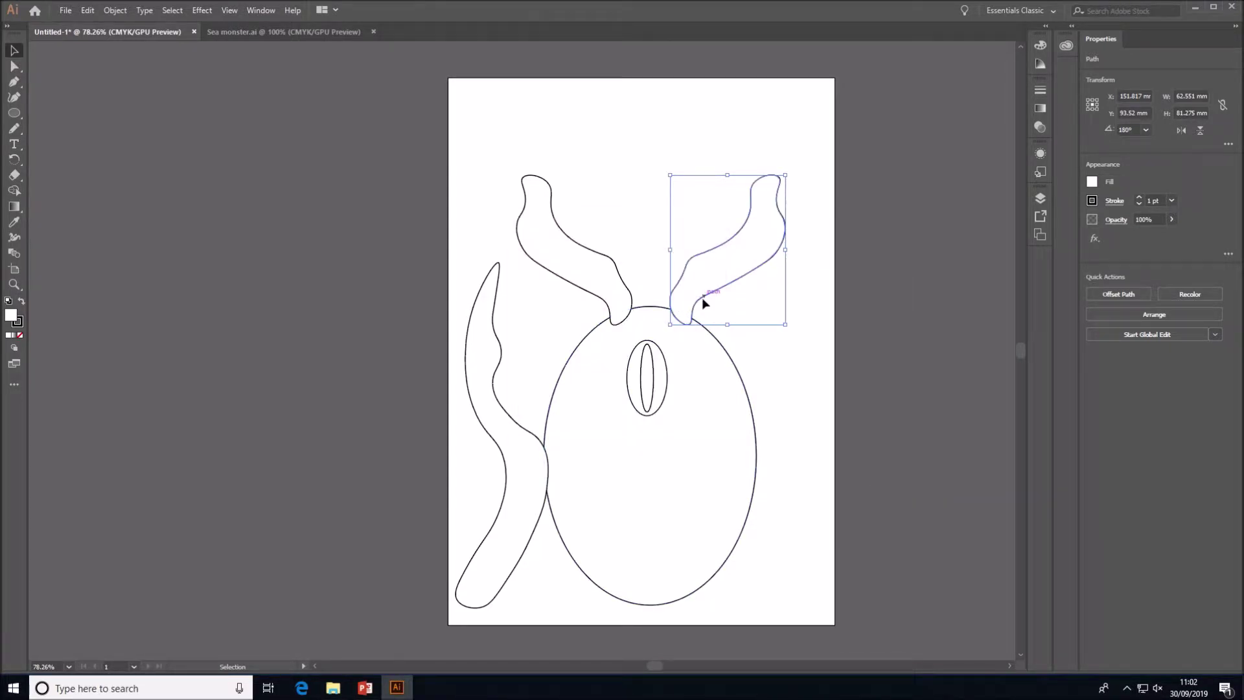
Step: Move both horns inward so their bases meet at the top centre of the body ellipse
left_click_drag(702, 298, 703, 303)
mouse_move(629, 293)
left_mouse_down()
mouse_move(680, 306)
mouse_move(642, 302)
left_mouse_up()
left_click(789, 331)
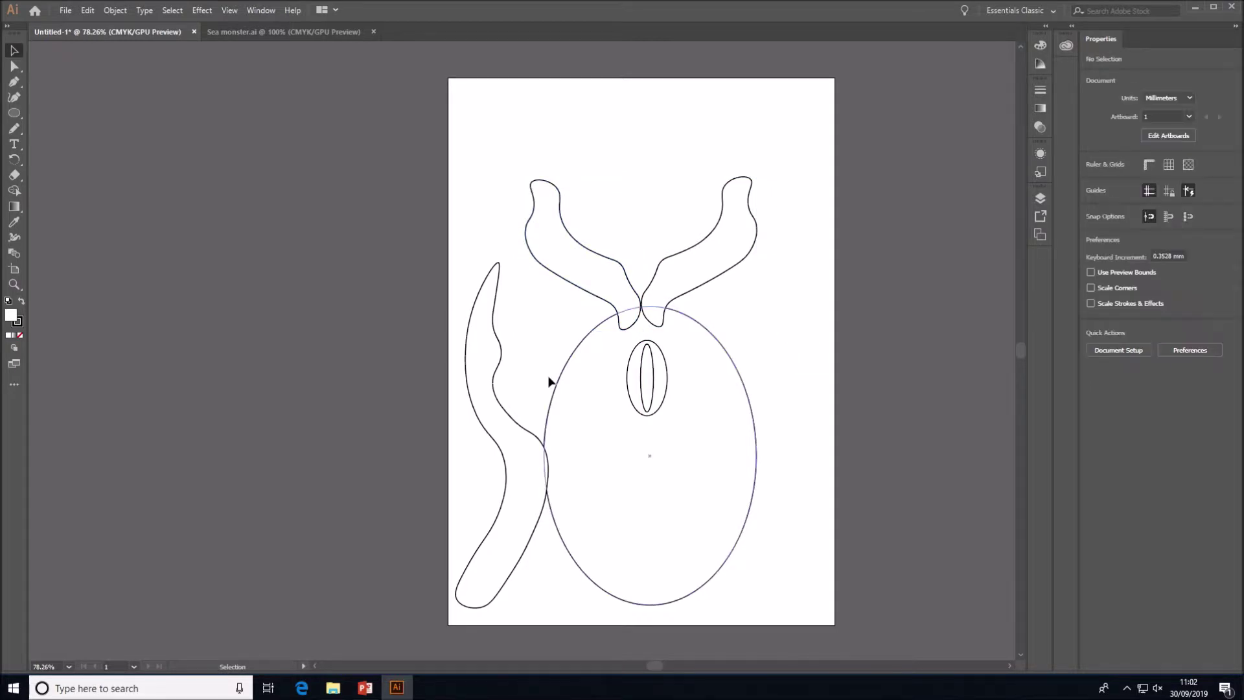
Step: Add two more tentacles on the body's left side: a copy stretched to about 228 mm high and a duplicate of that copy further left
left_click(498, 371)
mouse_move(497, 370)
left_mouse_down()
mouse_move(488, 364)
mouse_move(485, 379)
mouse_move(527, 350)
mouse_move(510, 304)
left_mouse_up()
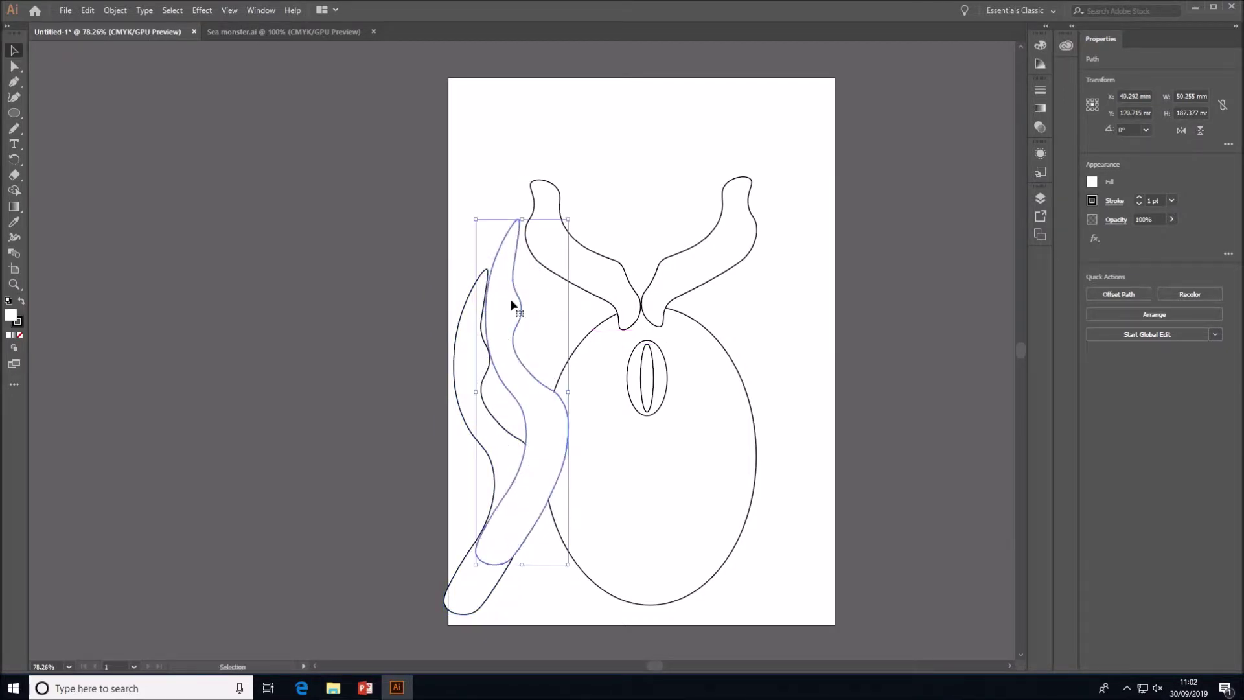
left_click_drag(516, 222, 521, 146)
mouse_move(526, 342)
left_mouse_down()
mouse_move(534, 335)
mouse_move(472, 356)
left_mouse_up()
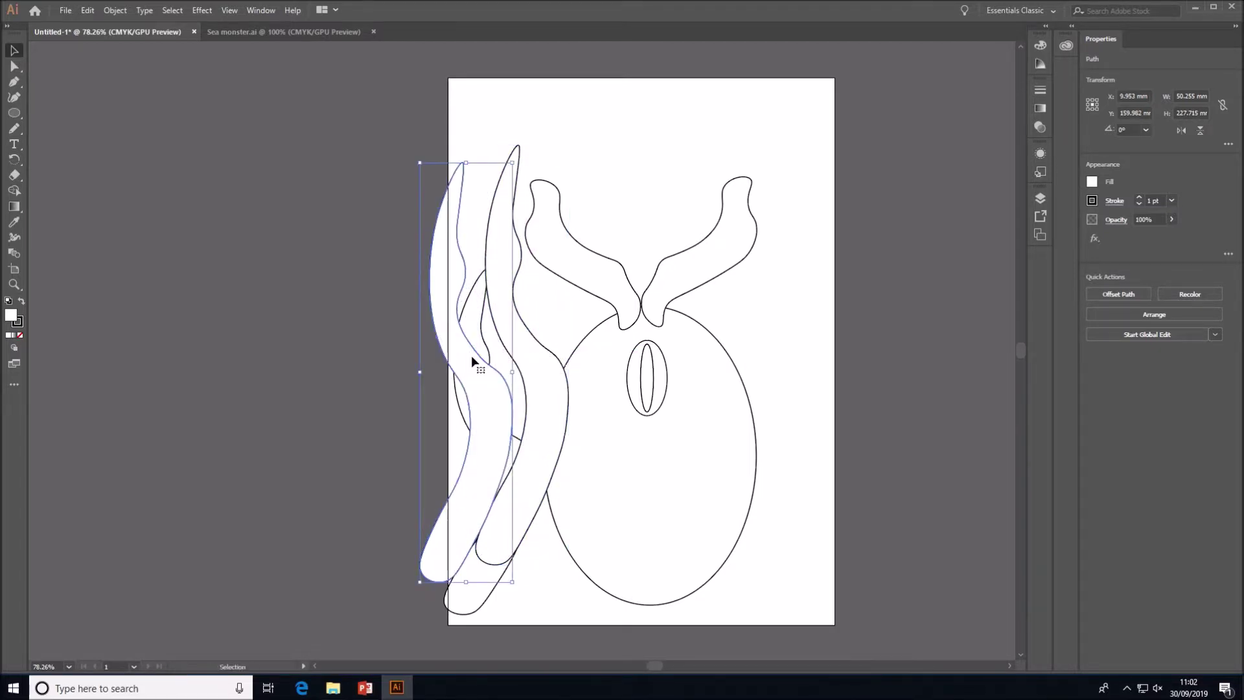
Step: Copy the three left tentacles to the body's right side, reflected across the vertical axis and overlapping the body's right edge
left_click(545, 348, "shift")
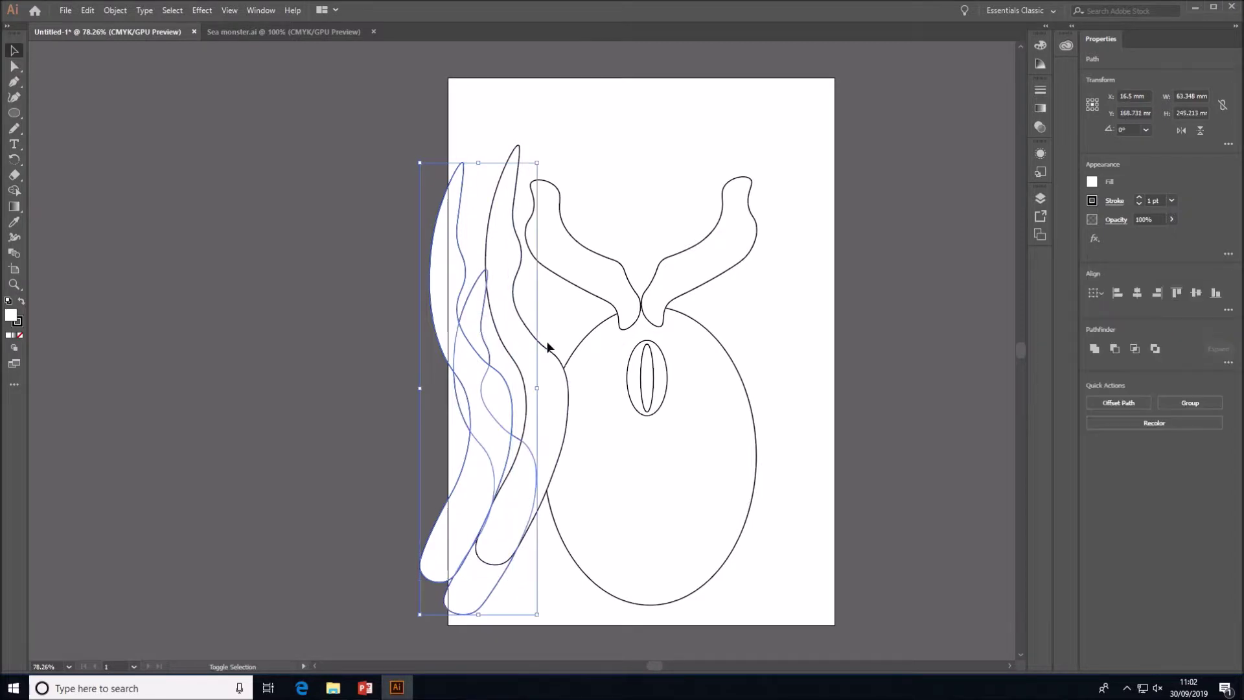
mouse_move(545, 350)
left_mouse_down()
mouse_move(536, 352)
mouse_move(758, 368)
left_mouse_up()
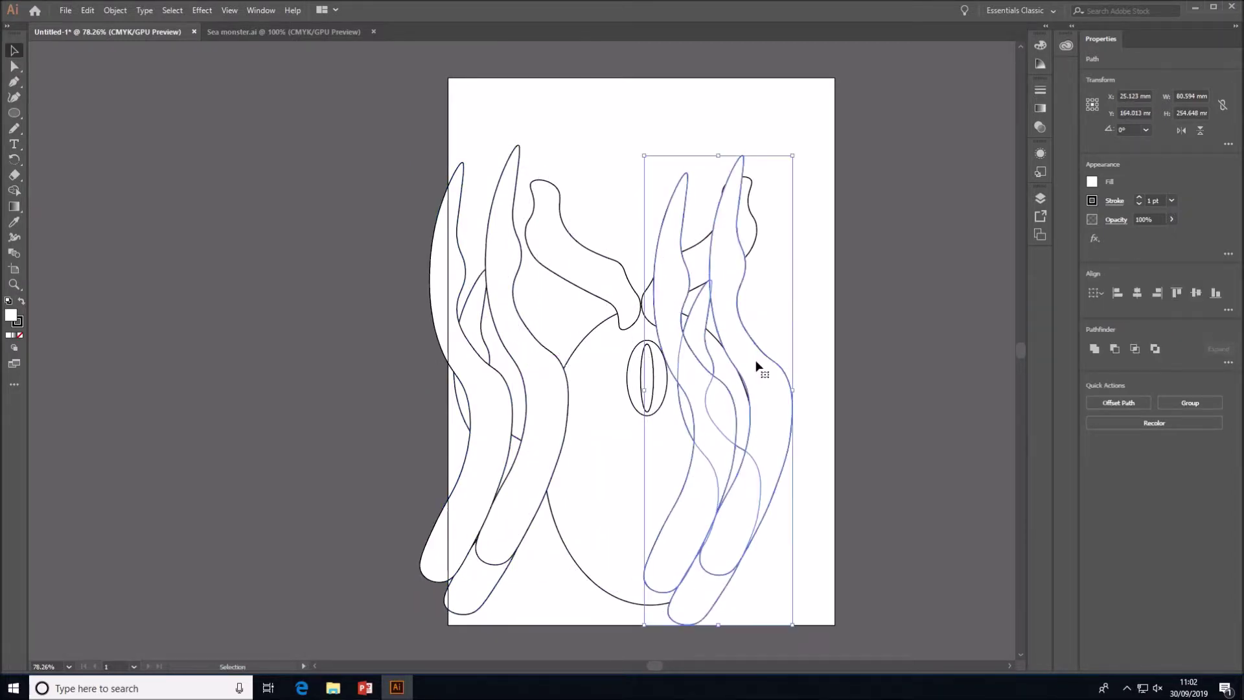
right_click(757, 363)
mouse_move(818, 536)
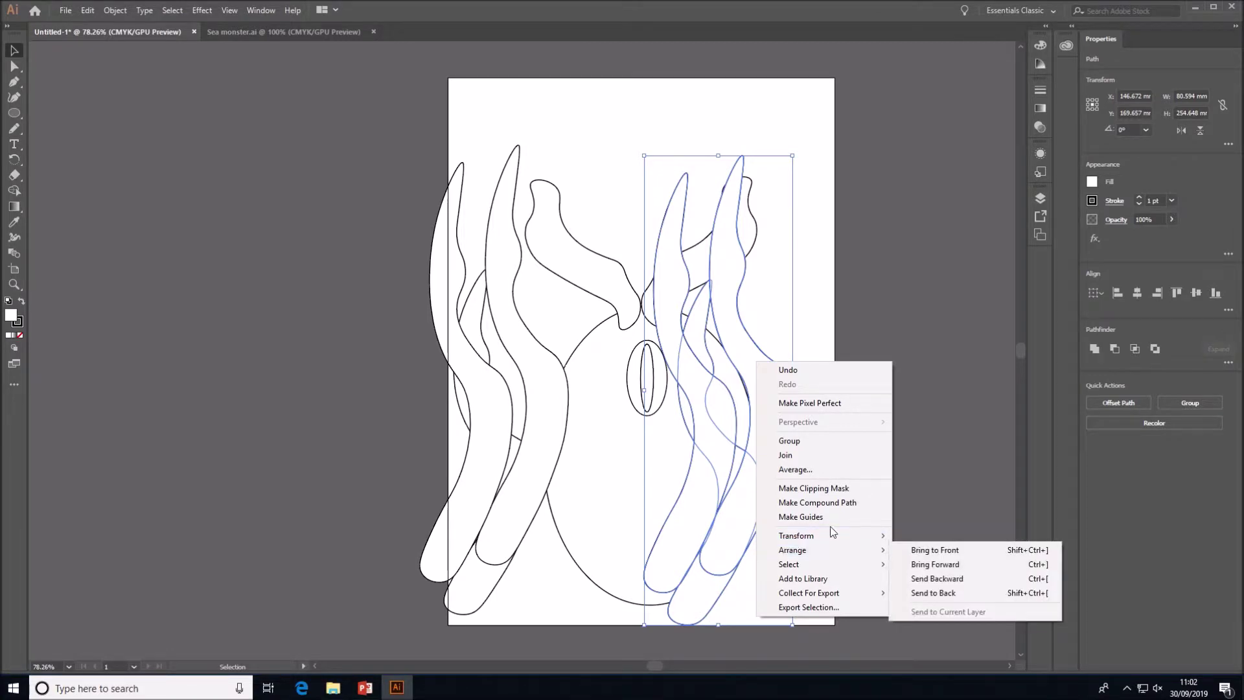
left_click(955, 586)
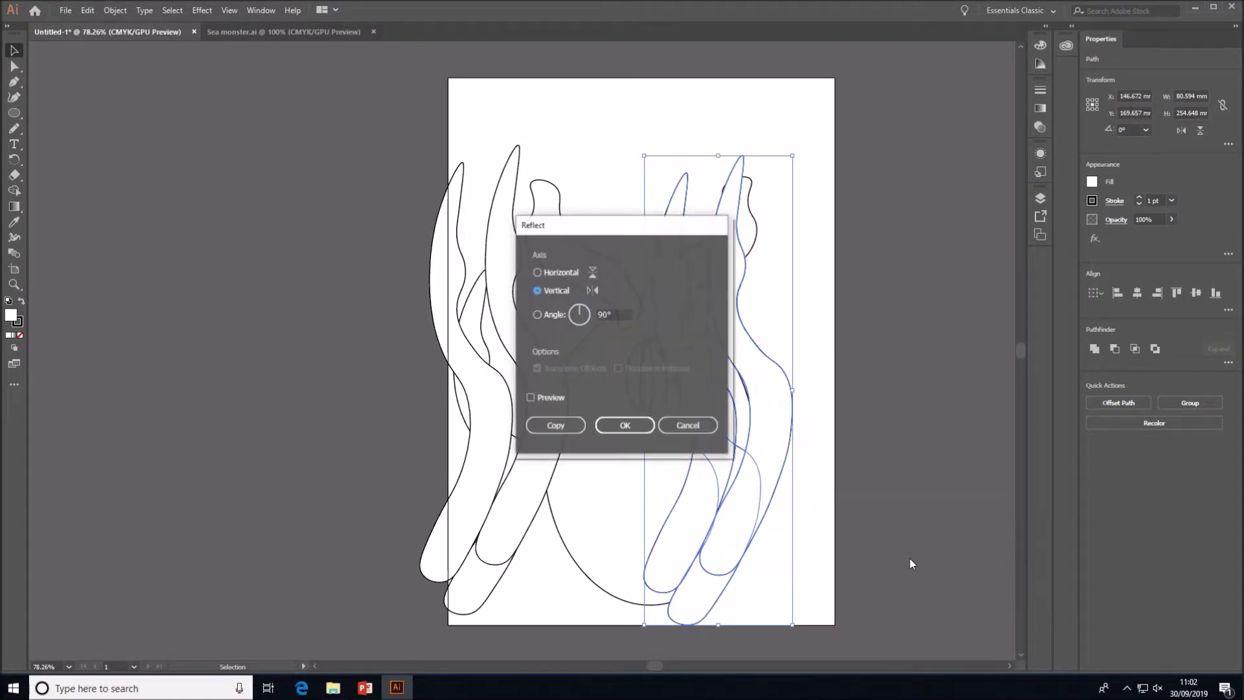
left_click(574, 426)
left_click_drag(719, 446, 783, 477)
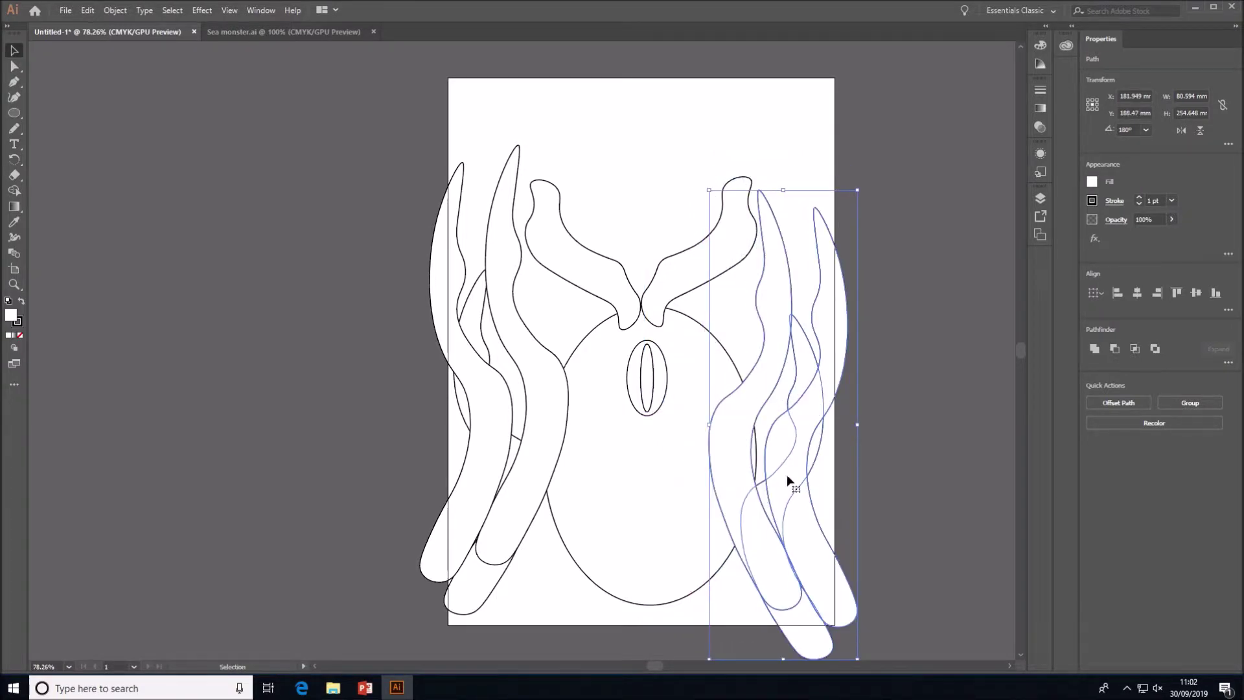
left_click(916, 452)
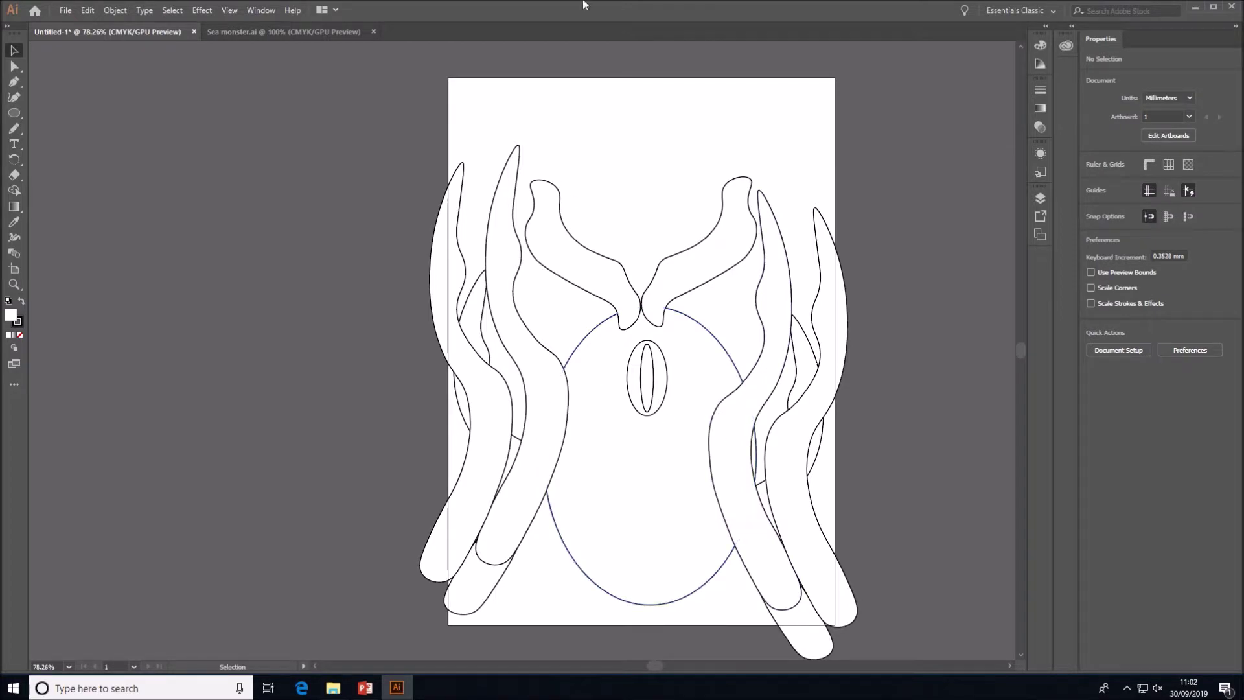
Step: Draw a curved mouth line about 37 by 18 mm below the eye's left side and duplicate it slightly lower with the Curvature and Selection tools
mouse_move(567, 4)
left_click(14, 97)
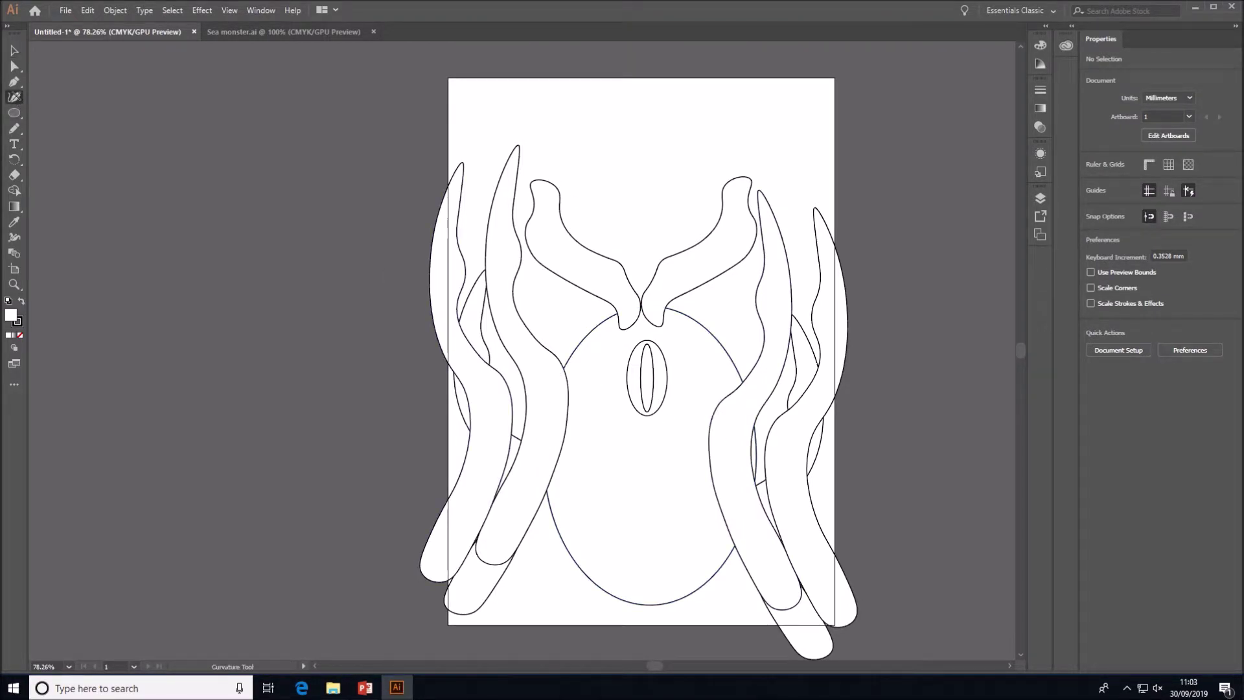
left_click(570, 438)
left_click(578, 455)
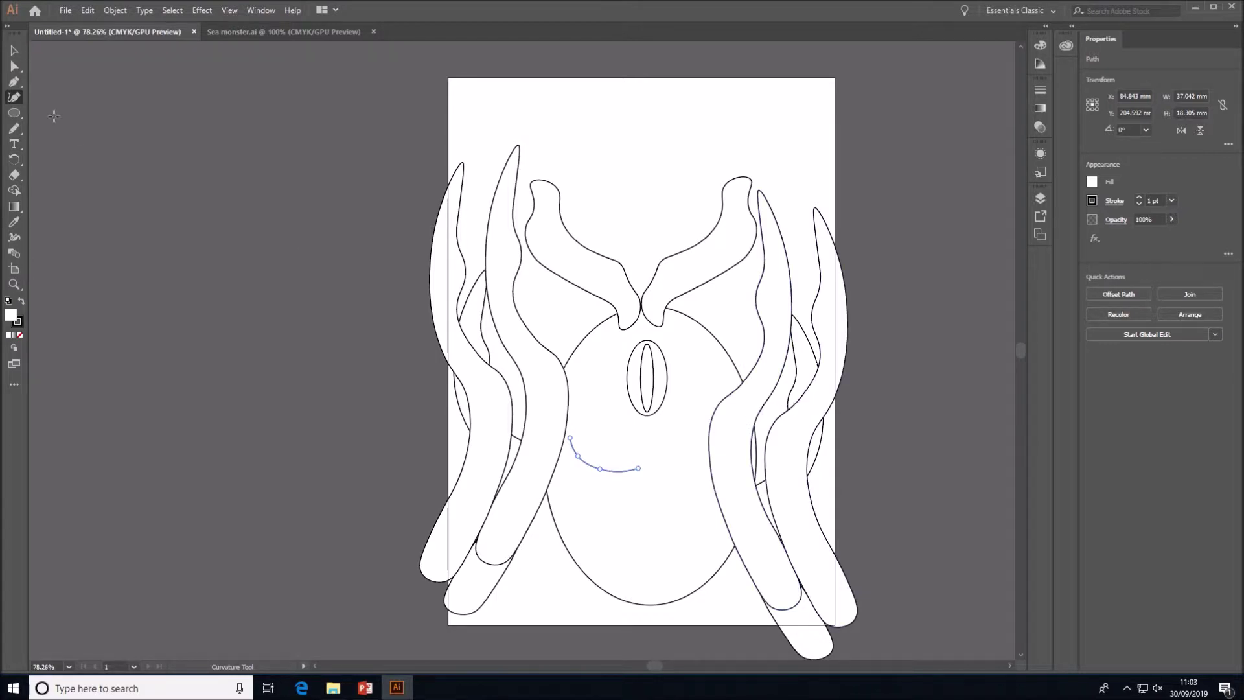
left_click(20, 53)
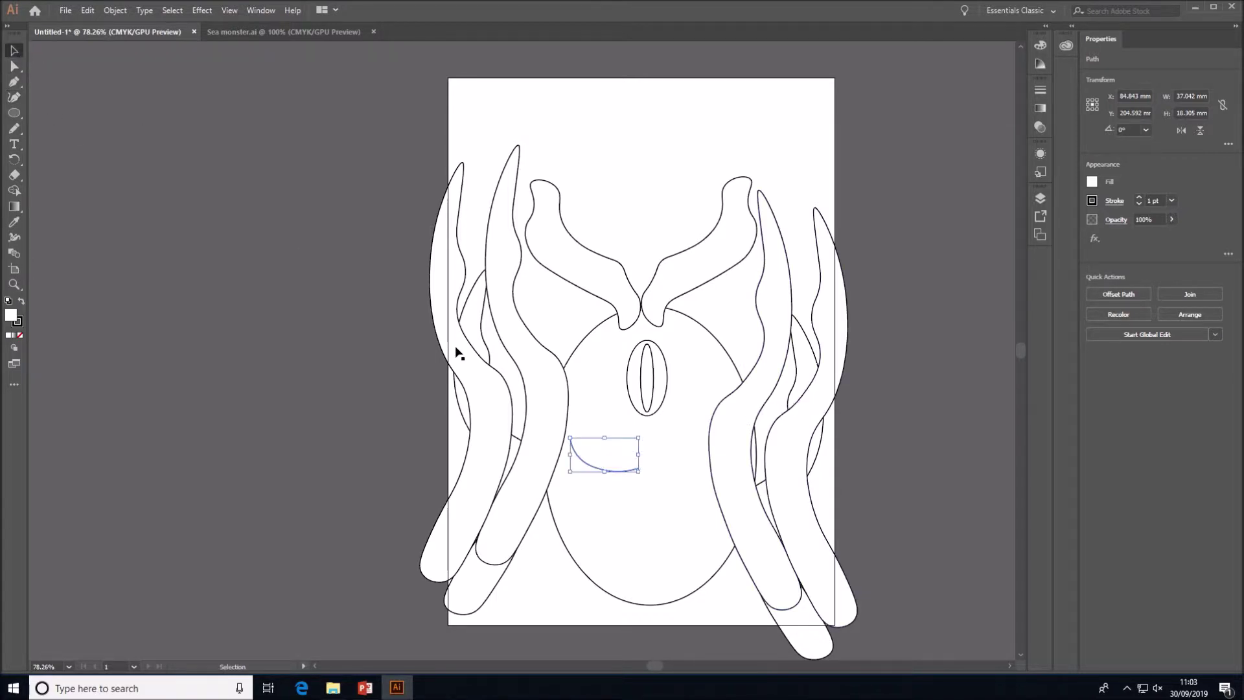
left_click_drag(590, 465, 613, 478)
left_click(605, 511)
Step: Copy the pair of mouth lines to the right, reflect the copy across the vertical axis and align it with the left half
left_click(587, 475)
left_click(602, 473, "shift")
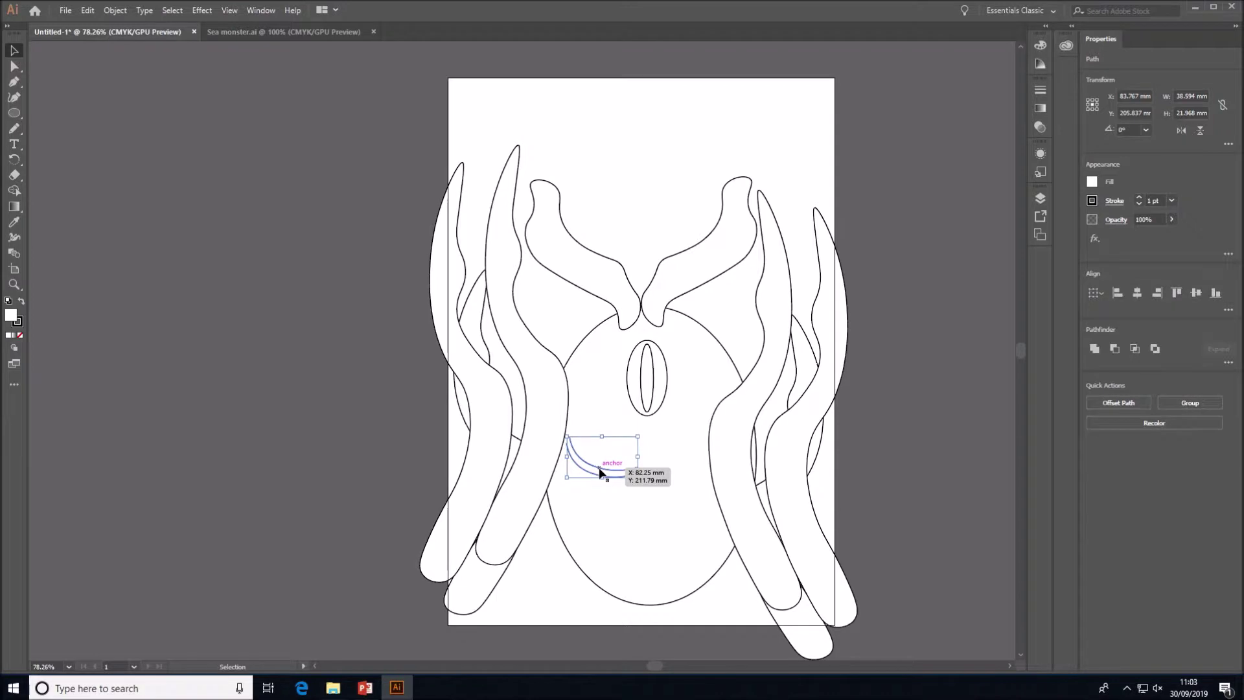
left_click_drag(602, 475, 674, 480)
right_click(673, 478)
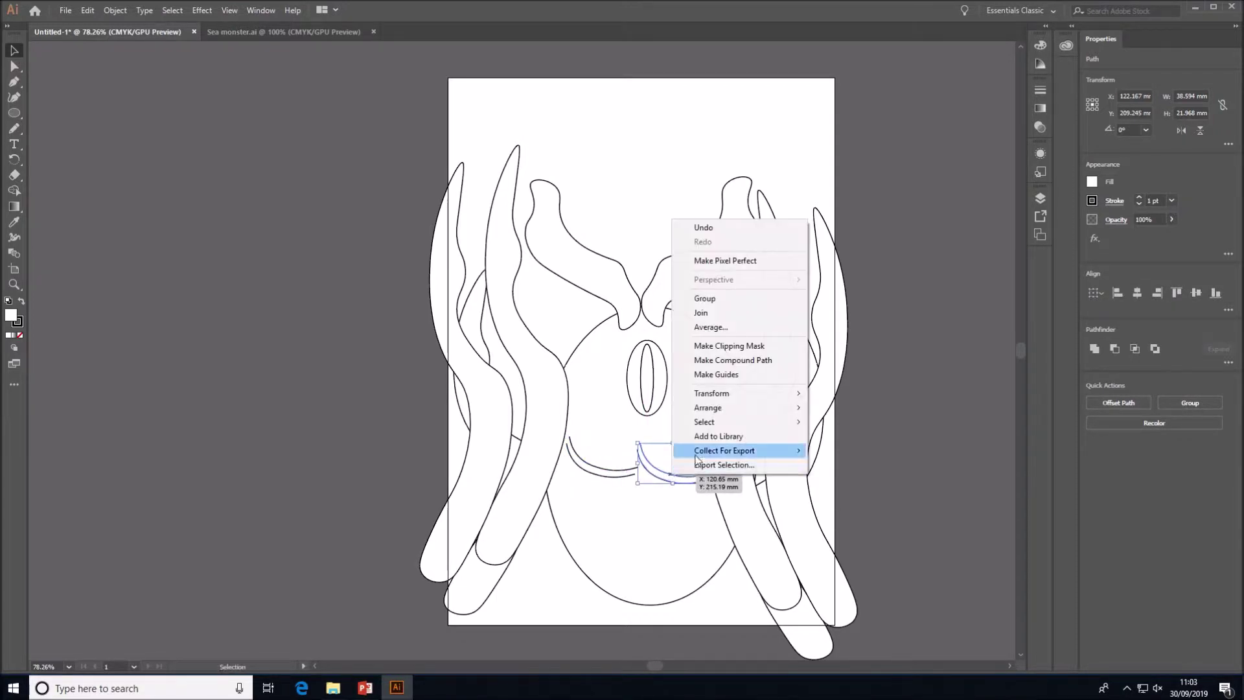
mouse_move(742, 407)
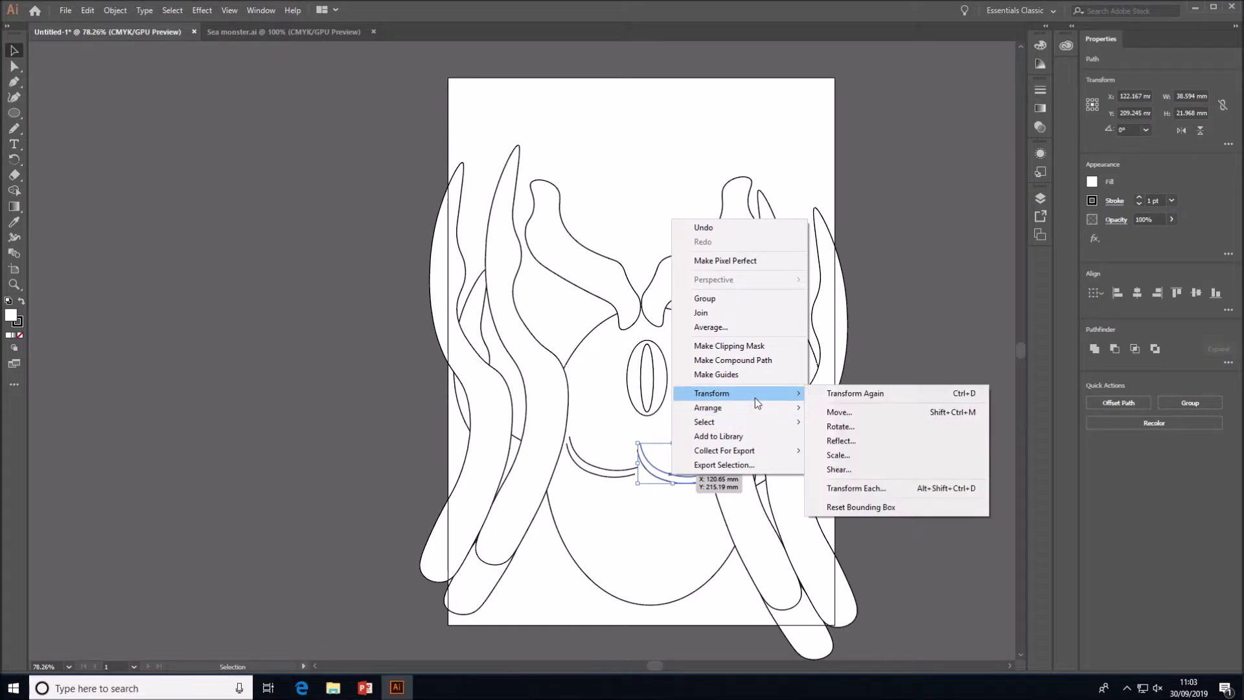
left_click(841, 440)
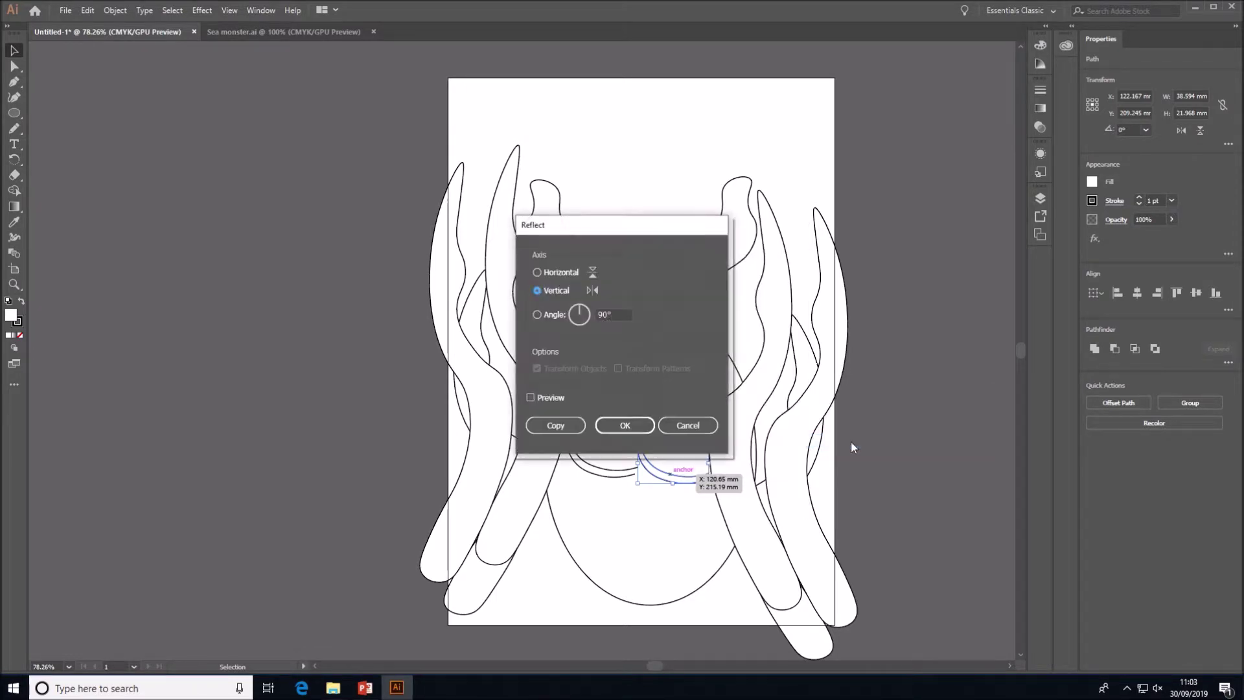
left_click(633, 422)
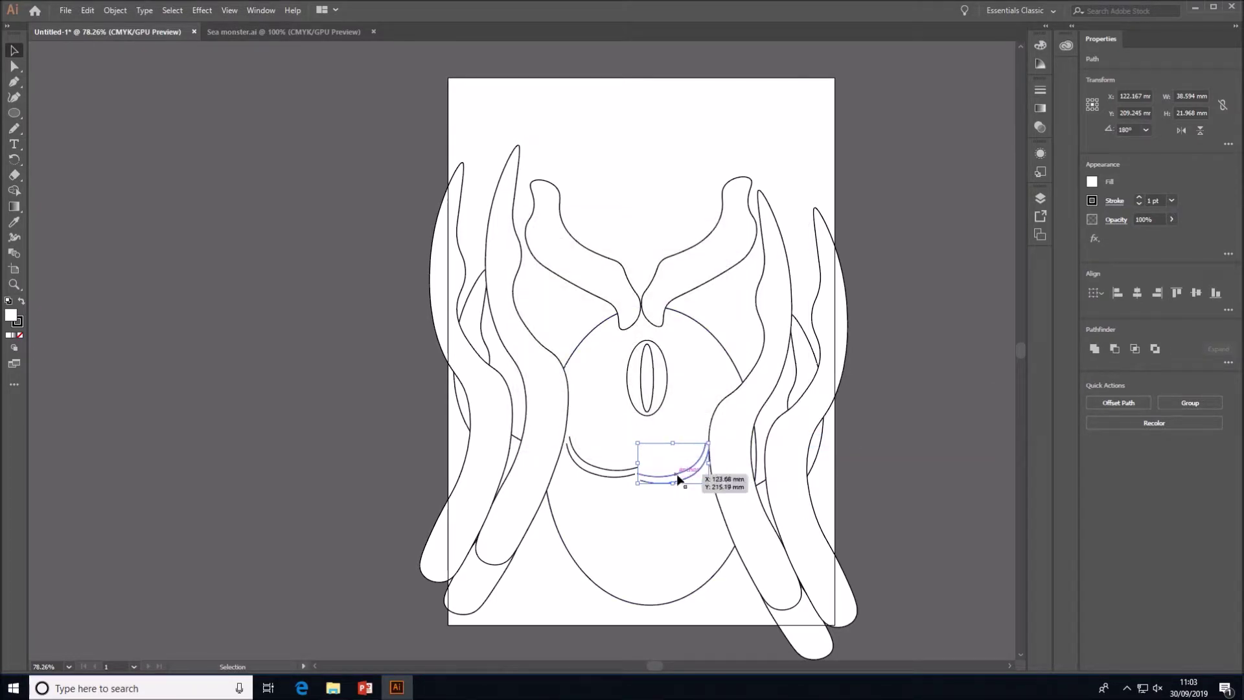
left_click_drag(674, 474, 686, 471)
left_click(697, 567)
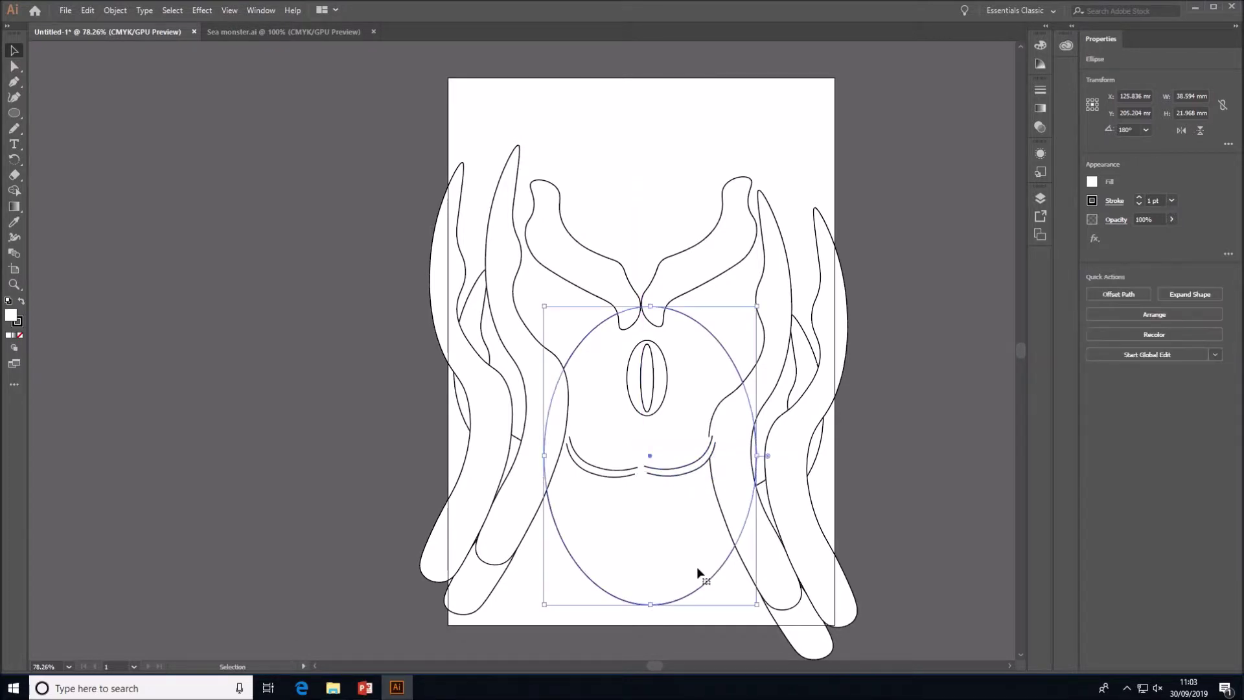
Step: Bring the innermost right tentacle to the front so it covers the end of the mouth lines
left_click(739, 555)
right_click(739, 555)
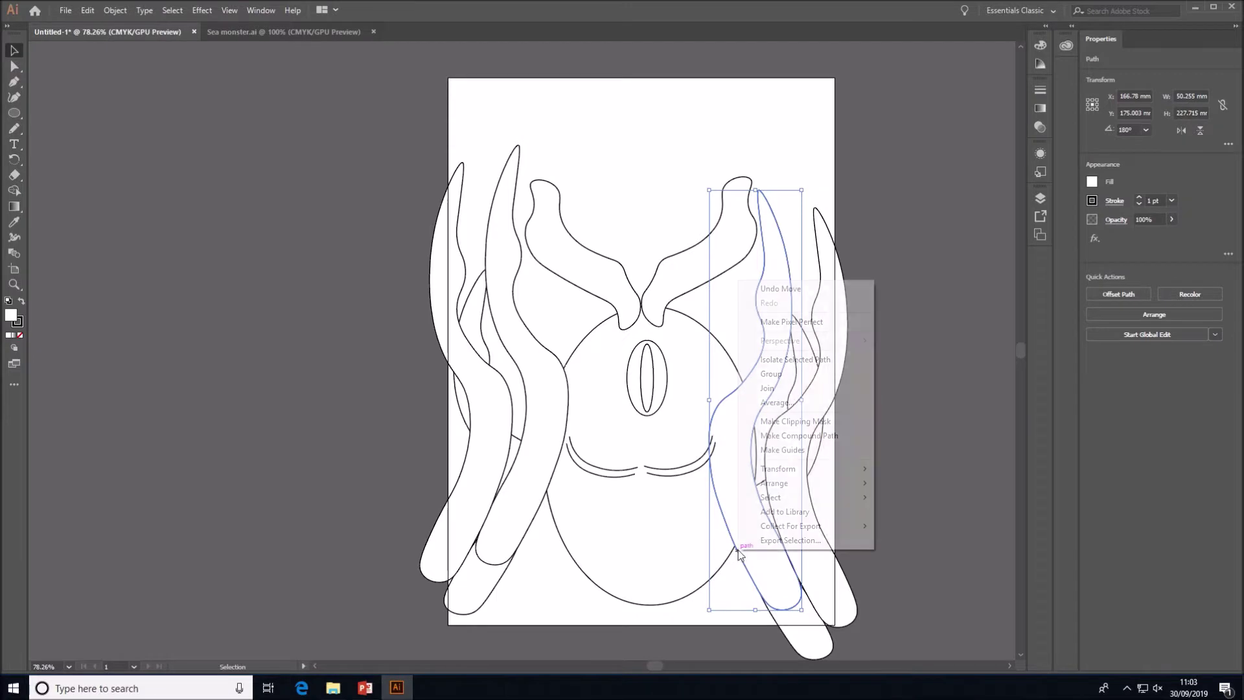
mouse_move(801, 484)
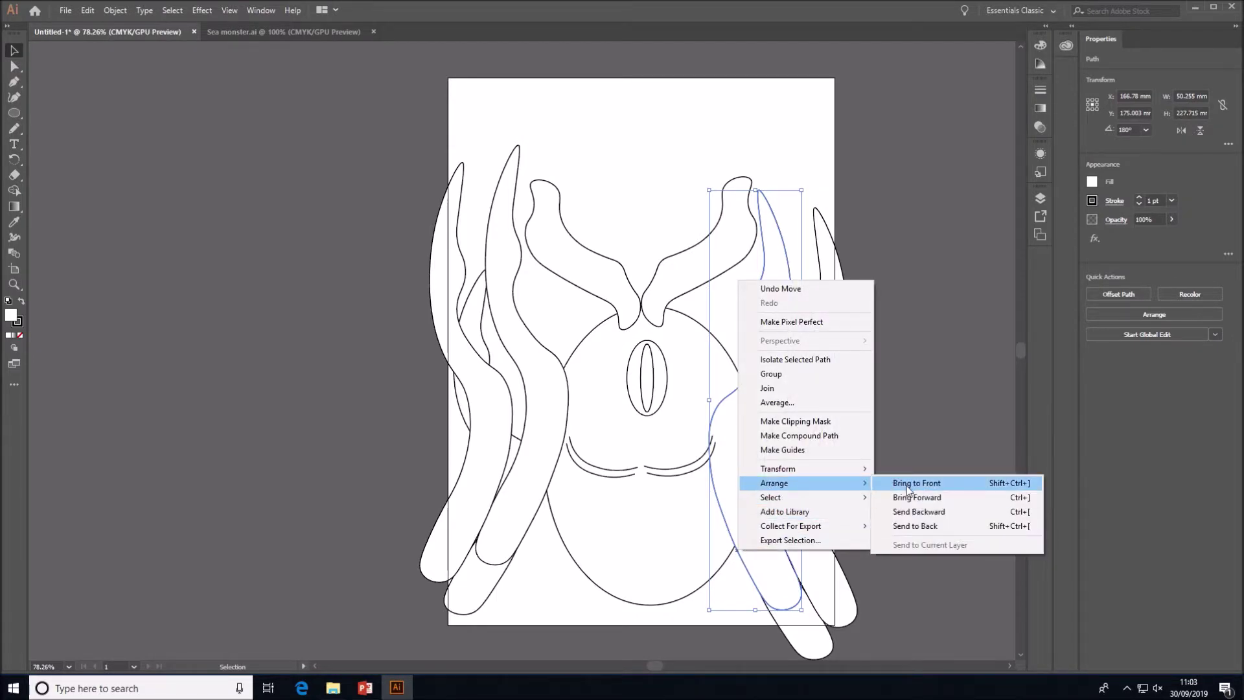
left_click(906, 483)
left_click(908, 483)
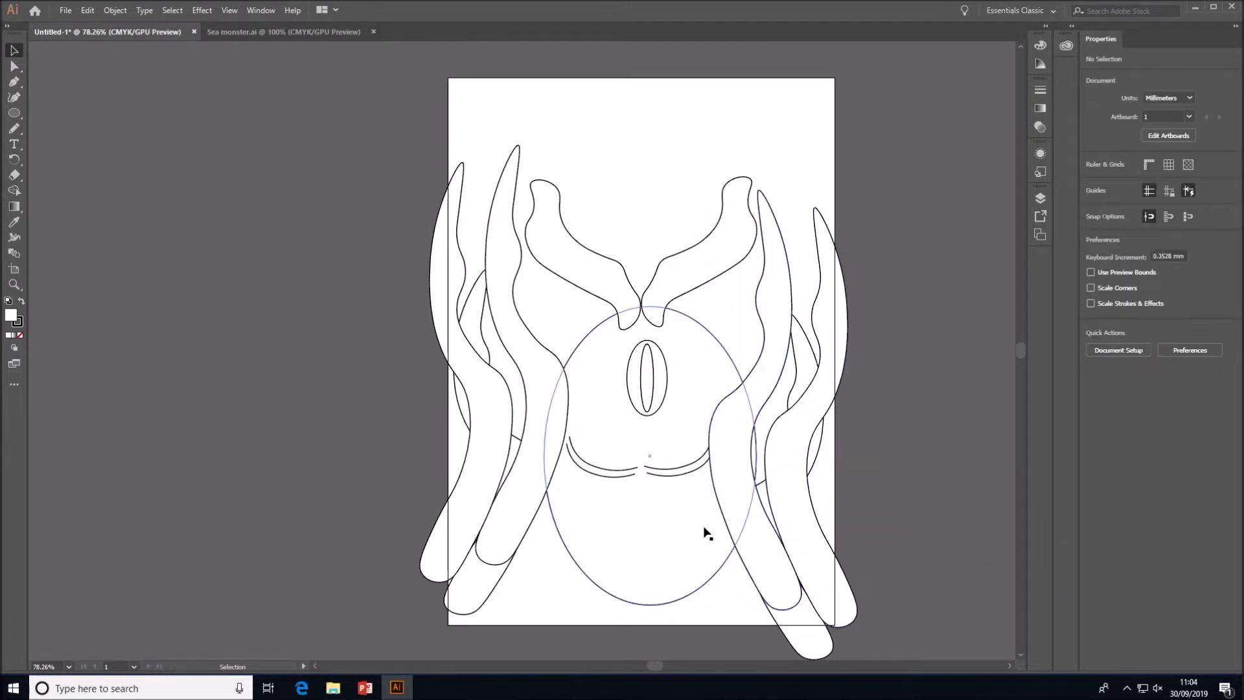
Step: Duplicate all four mouth lines slightly lower on the body to form a second row below the first
left_click(616, 478)
left_click(613, 476, "shift")
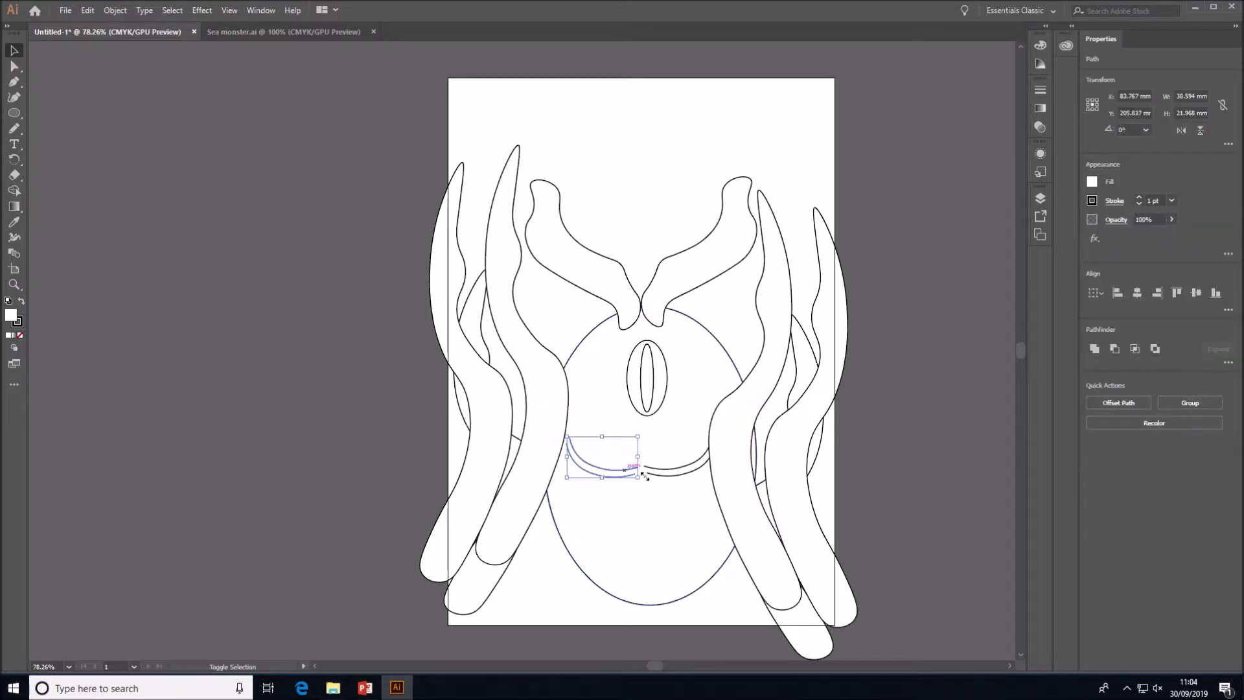
left_click(676, 468, "shift")
left_click_drag(674, 475, 677, 511)
left_click(744, 614)
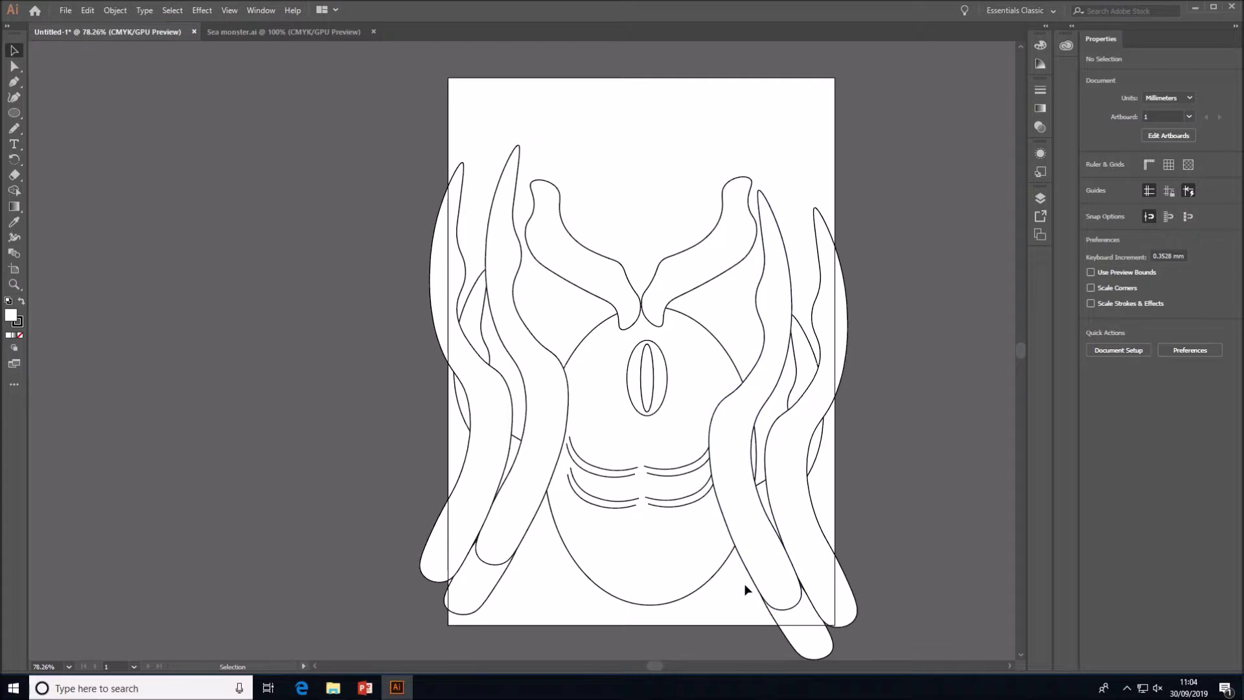
mouse_move(595, 28)
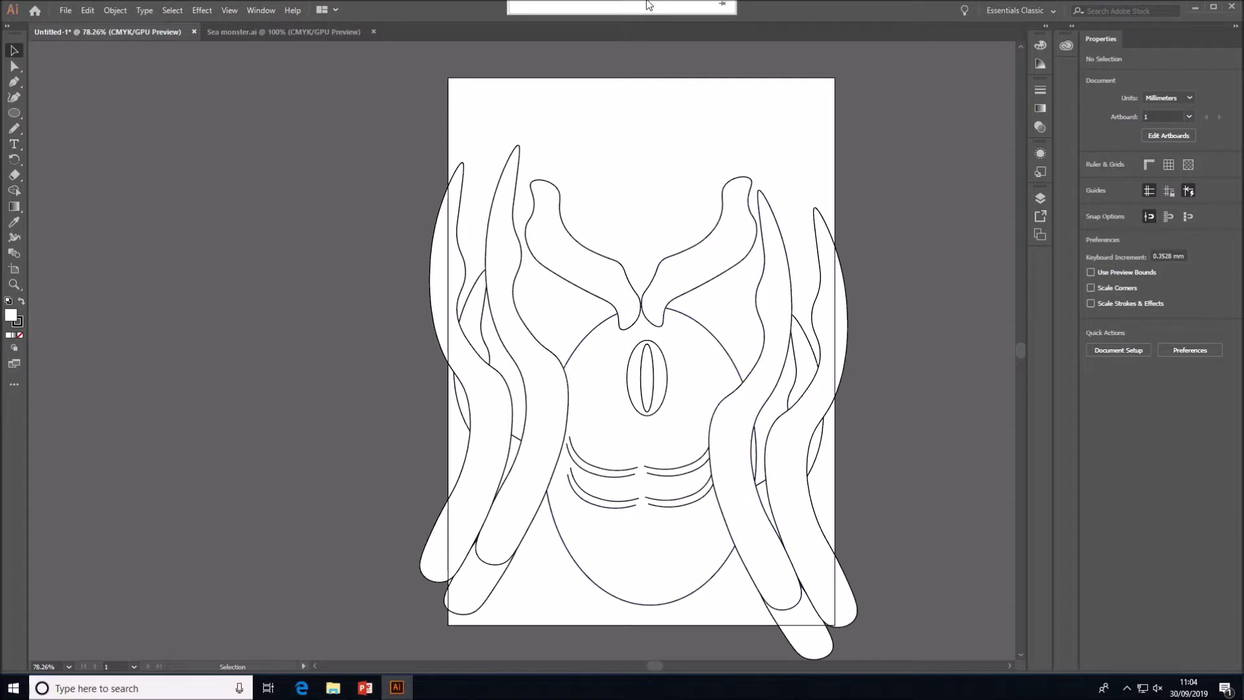
Step: Draw a triangular spike about 14 by 13 mm, rotated to point outward, on the upper inner edge of the left horn
left_click(16, 115, "alt")
left_click(16, 115, "alt")
left_click_drag(16, 115, 570, 218)
Step: Send the triangular spike to the back of the drawing so the left horn covers its base
right_click(569, 216)
mouse_move(664, 398)
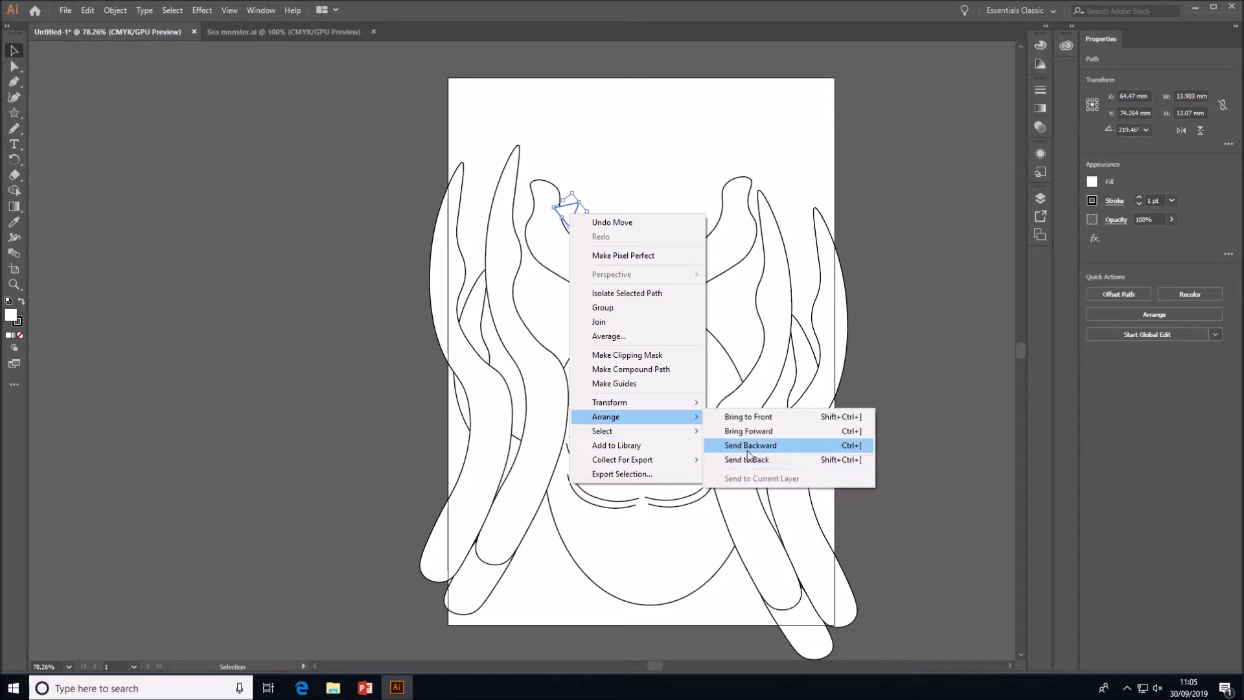
left_click(748, 448)
left_click(856, 380)
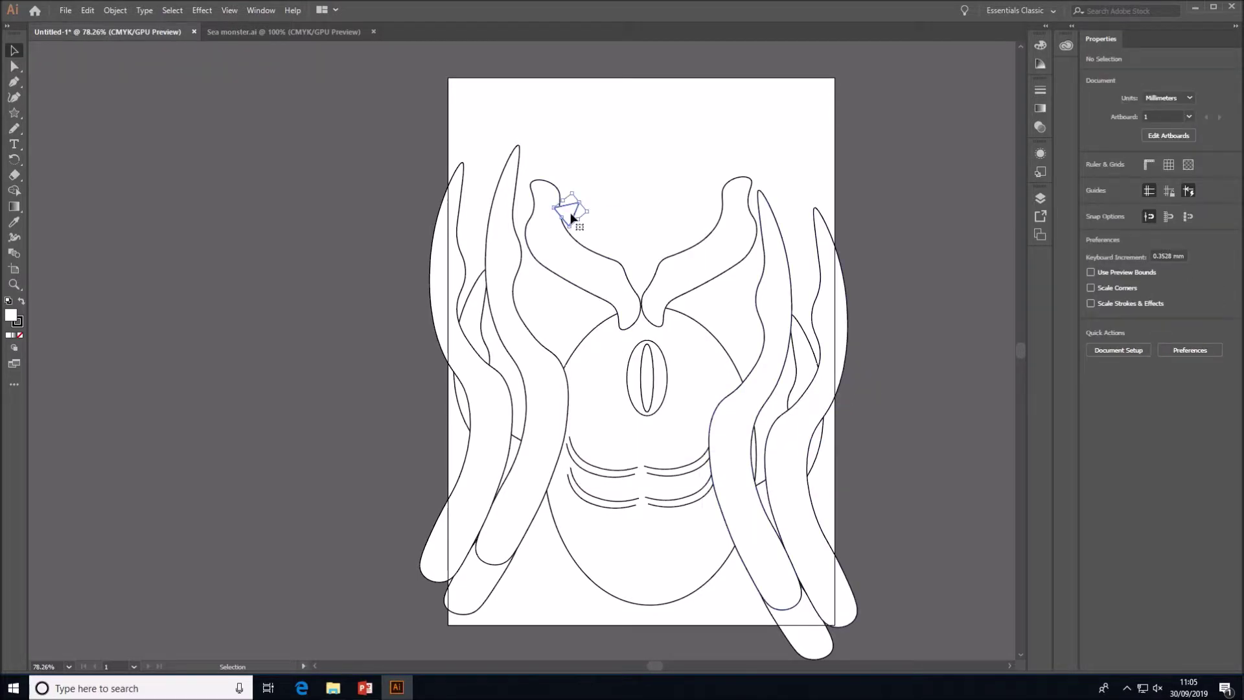
right_click(571, 217)
mouse_move(666, 420)
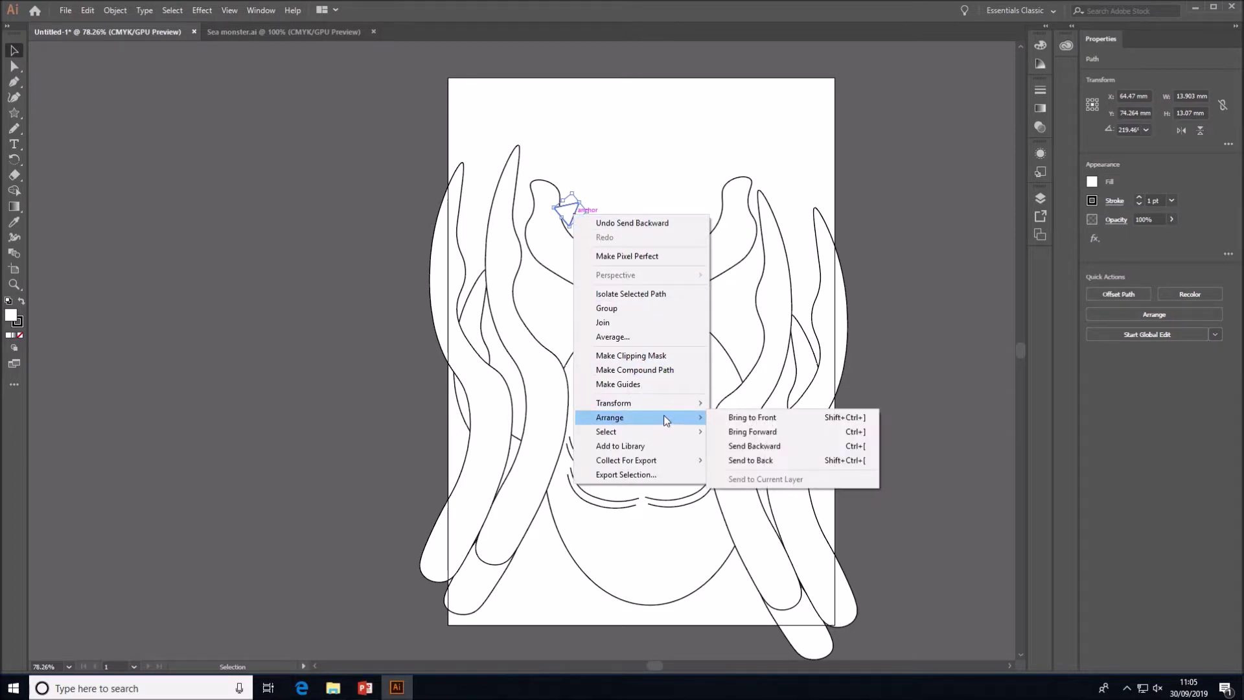
left_click(749, 460)
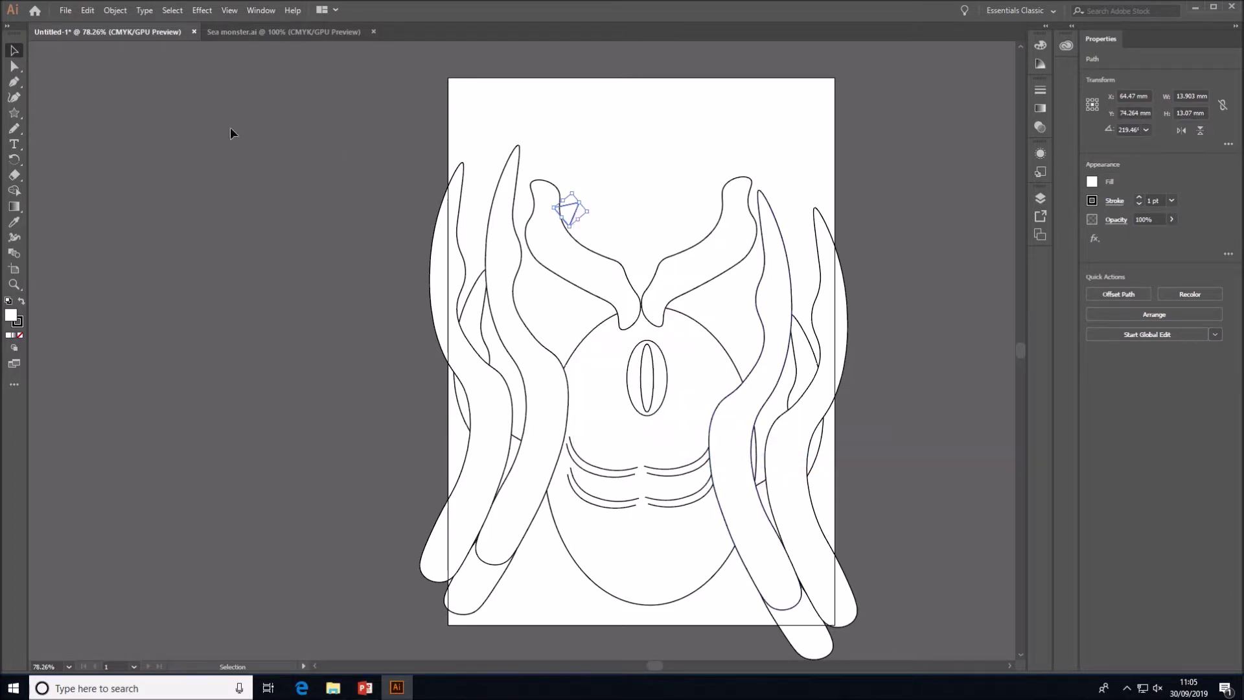
Step: Shift the spike slightly toward the left horn and duplicate it down the horn's inner edge into a row of six
left_click(582, 221)
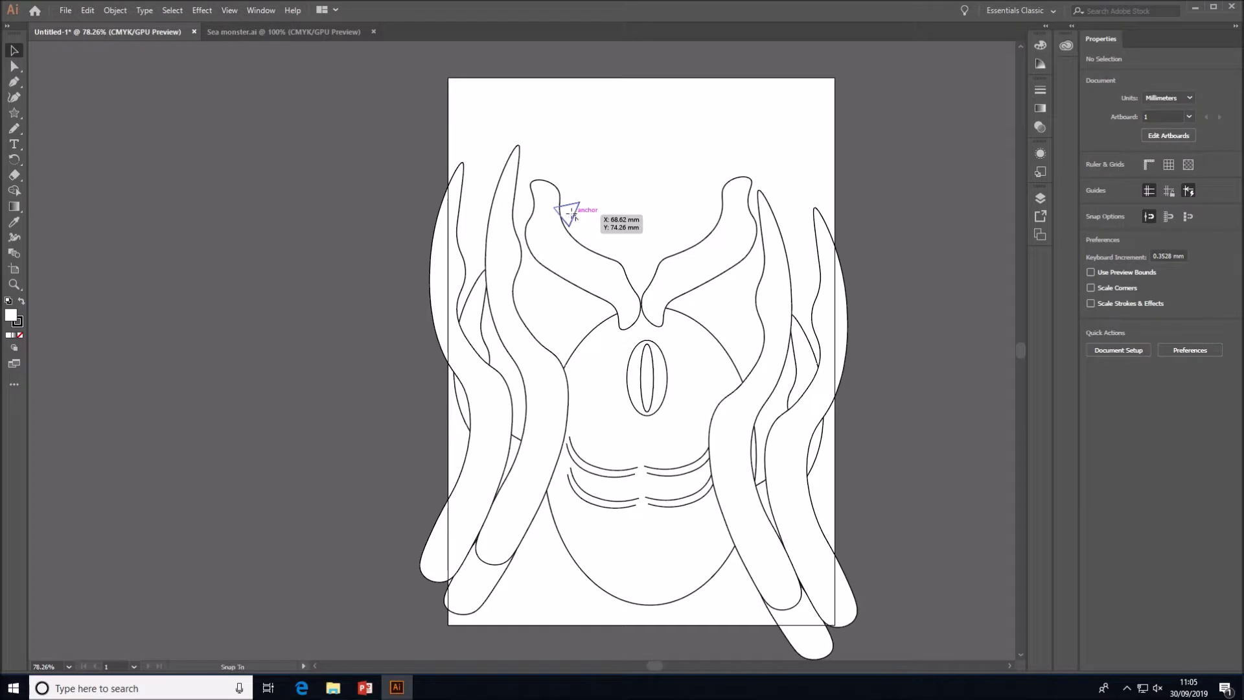
left_click(568, 214)
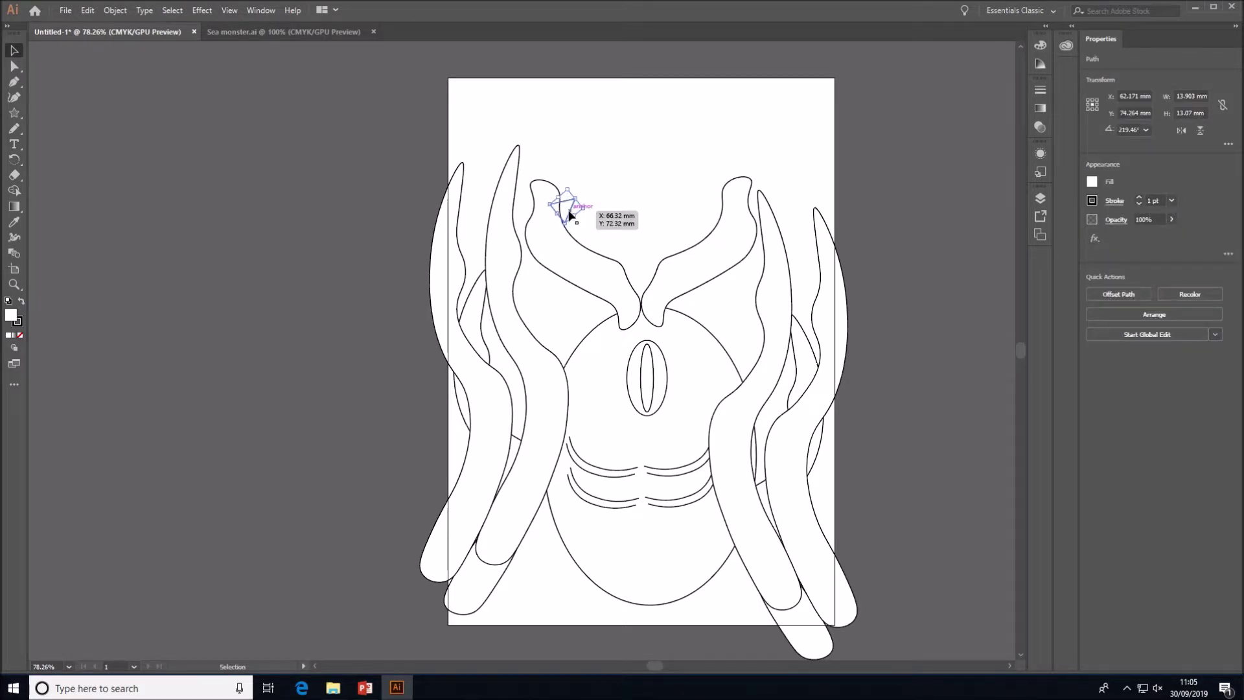
left_click_drag(573, 214, 630, 263)
left_click(644, 220)
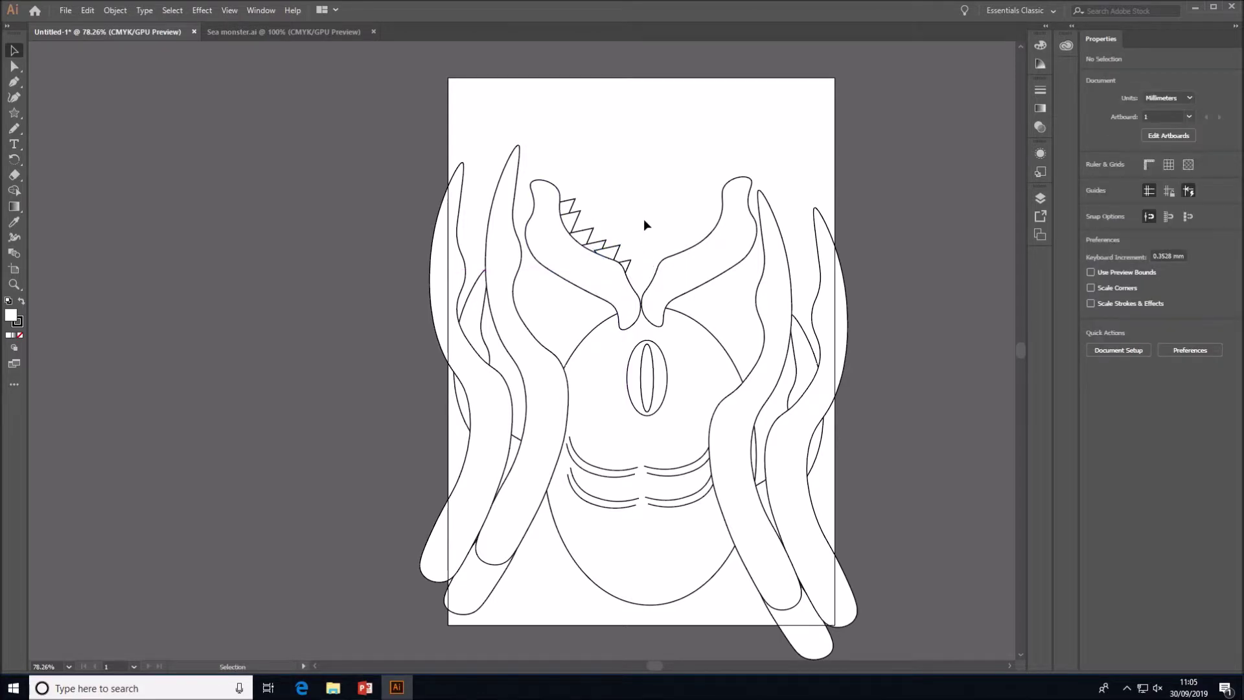
Step: Select all six spikes along the left horn and group them
left_click(568, 208)
left_click_drag(570, 224, 575, 224)
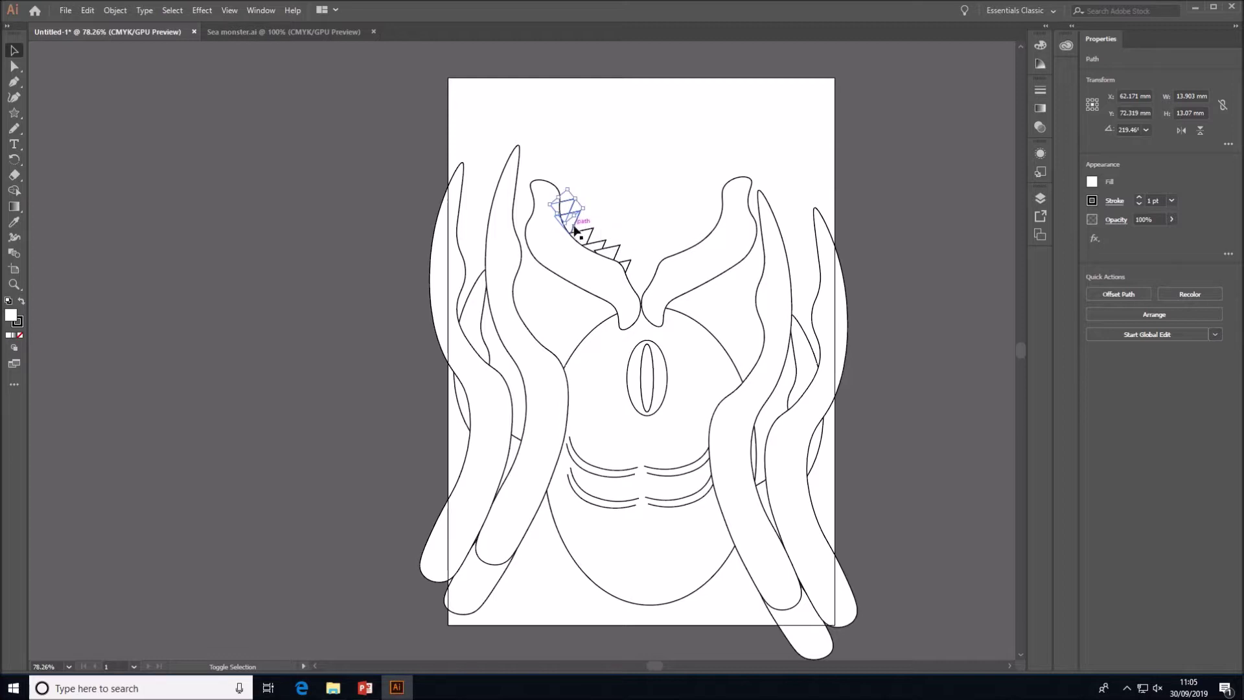
left_click(577, 229, "shift")
left_click(599, 244, "shift")
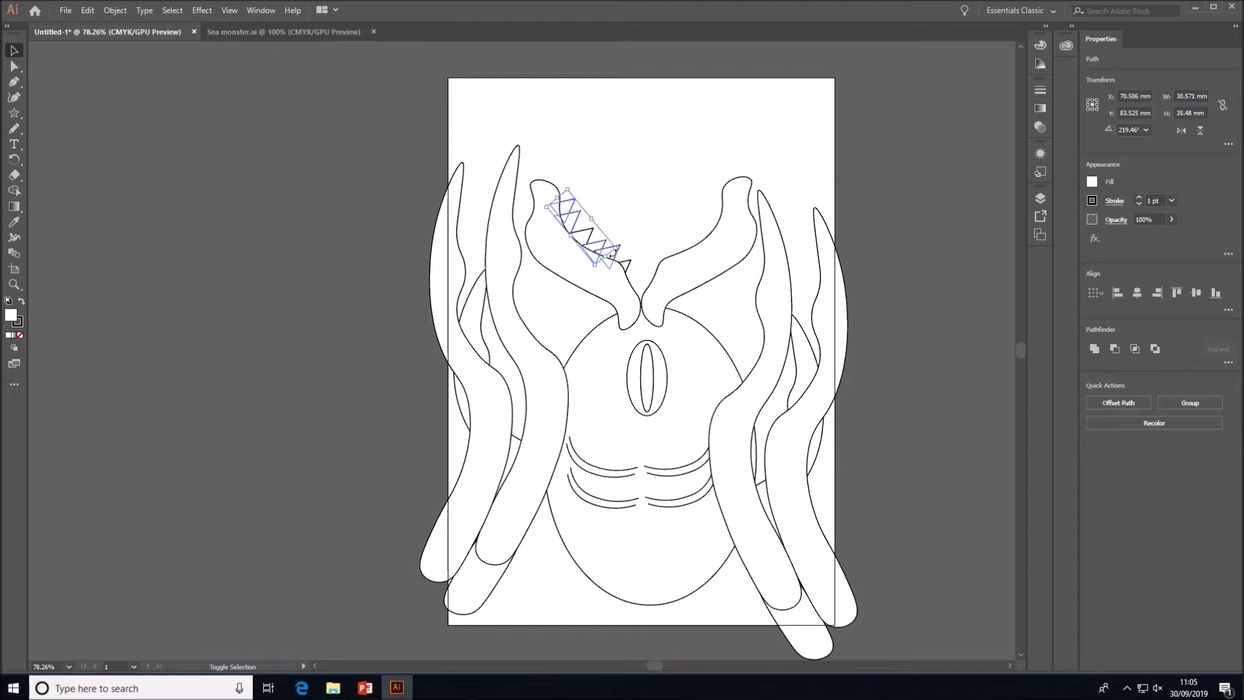
left_click(68, 666)
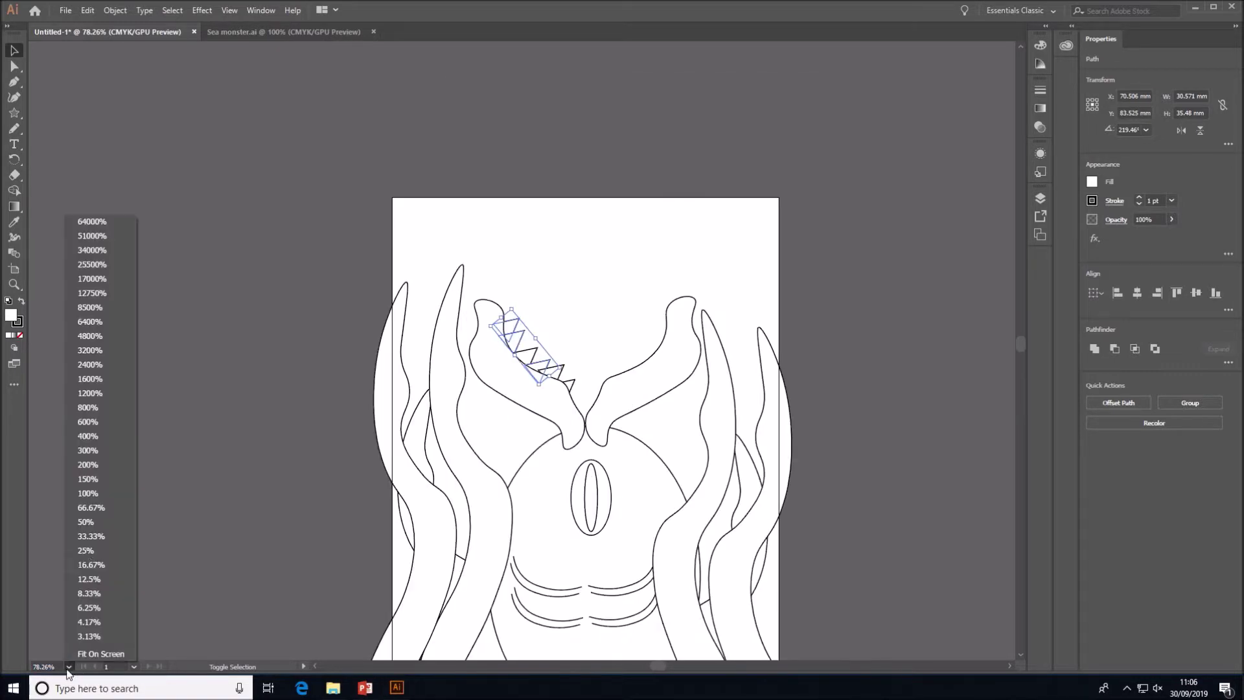
left_click(101, 440)
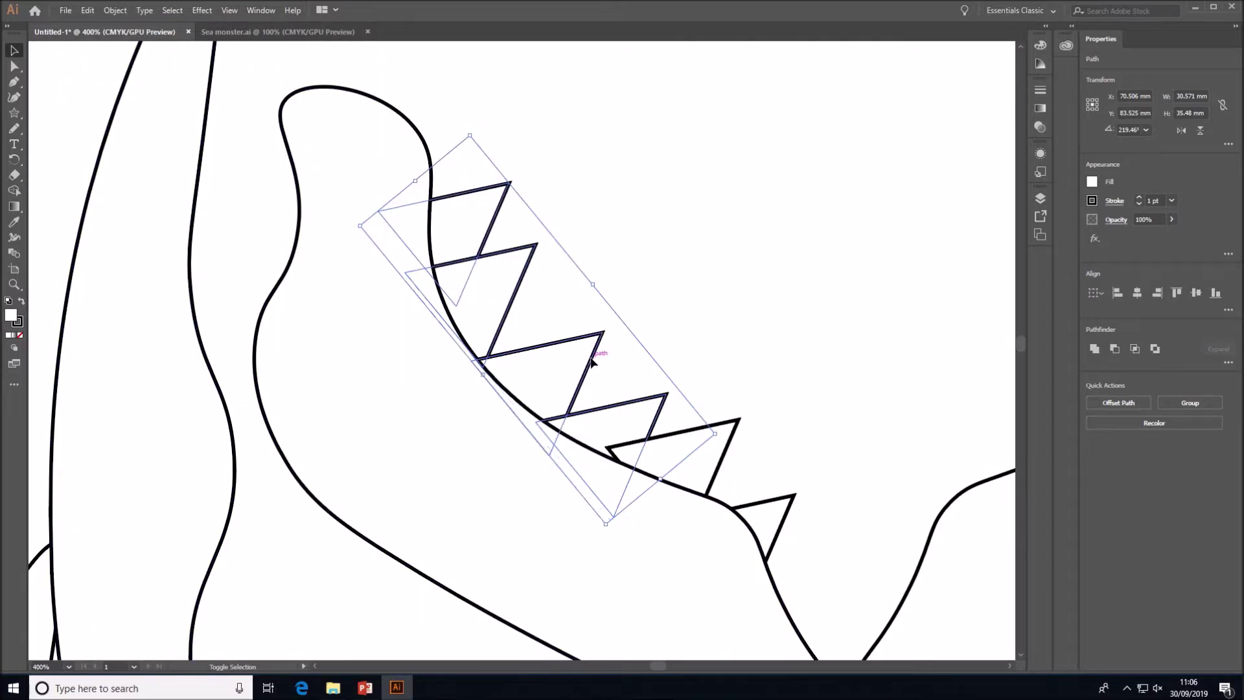
left_click_drag(723, 475, 774, 509)
right_click(773, 508)
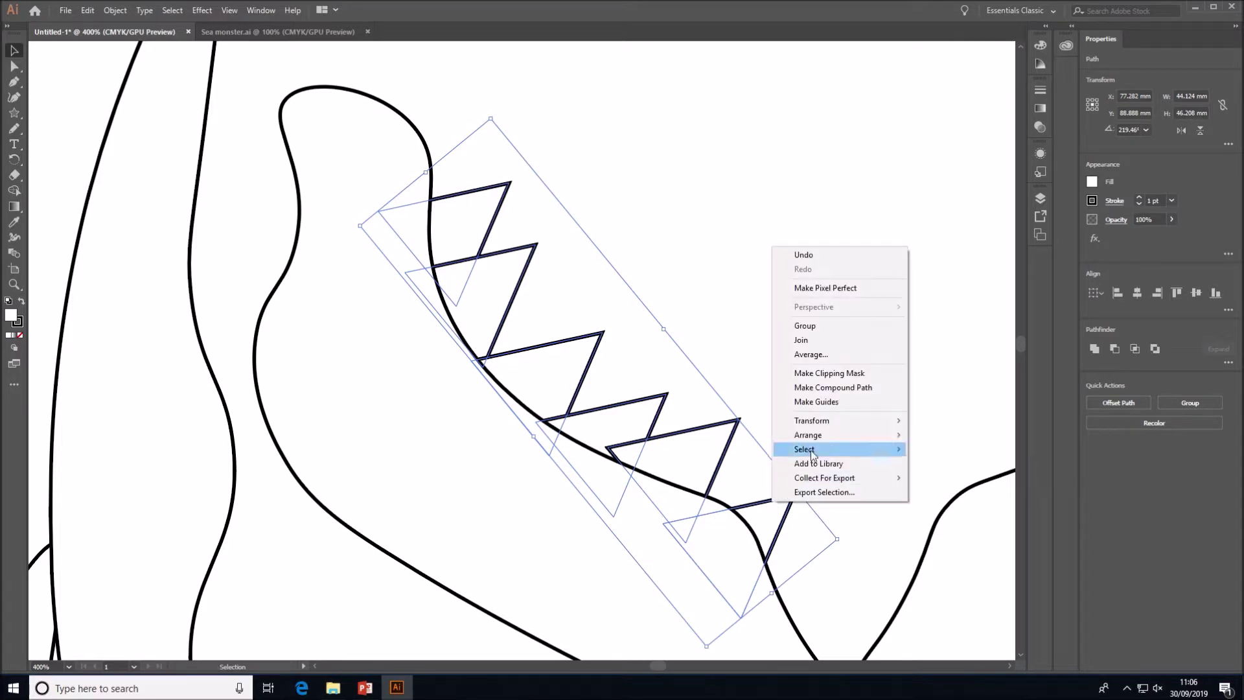
left_click(844, 326)
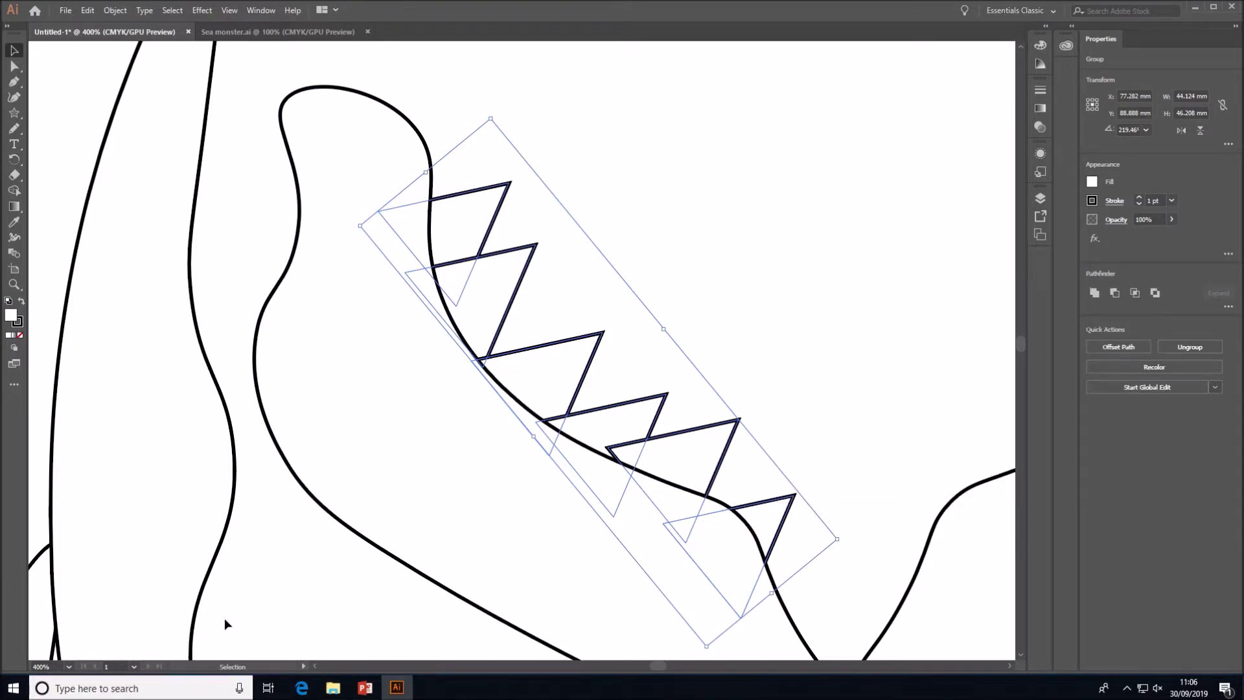
Step: Copy the spike group toward the right horn, reflect the copy across the vertical axis and fit it against that horn's inner edge
left_click(69, 667)
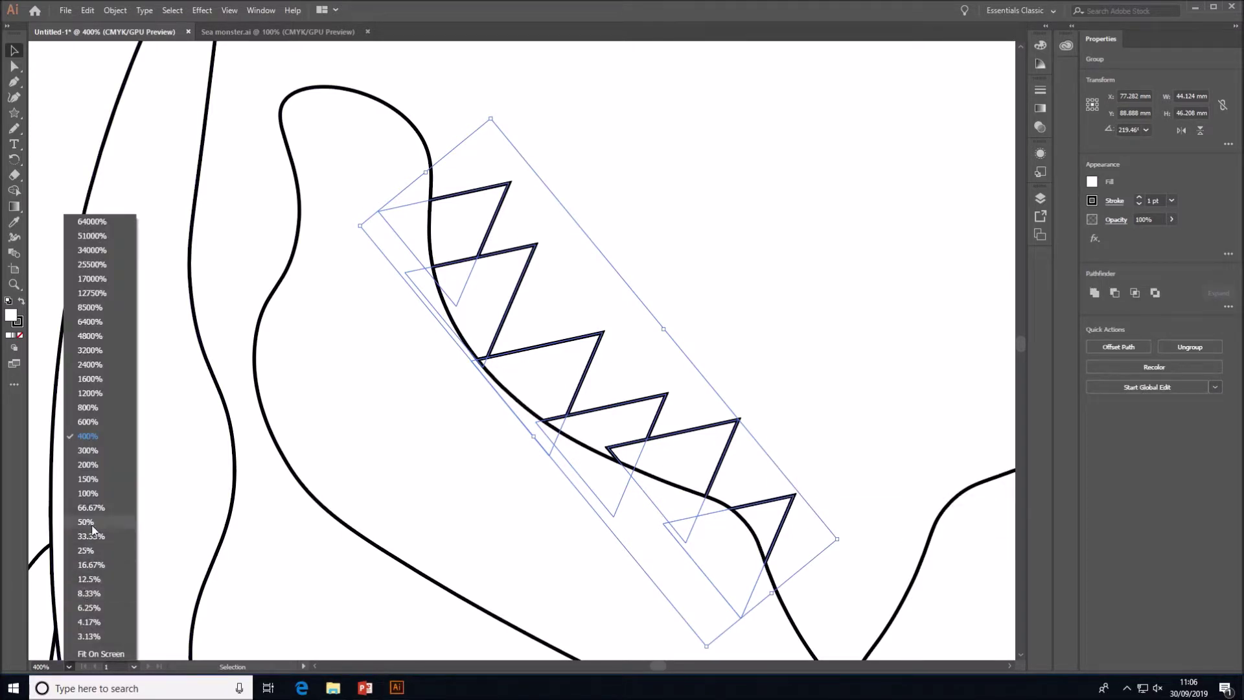
left_click(93, 499)
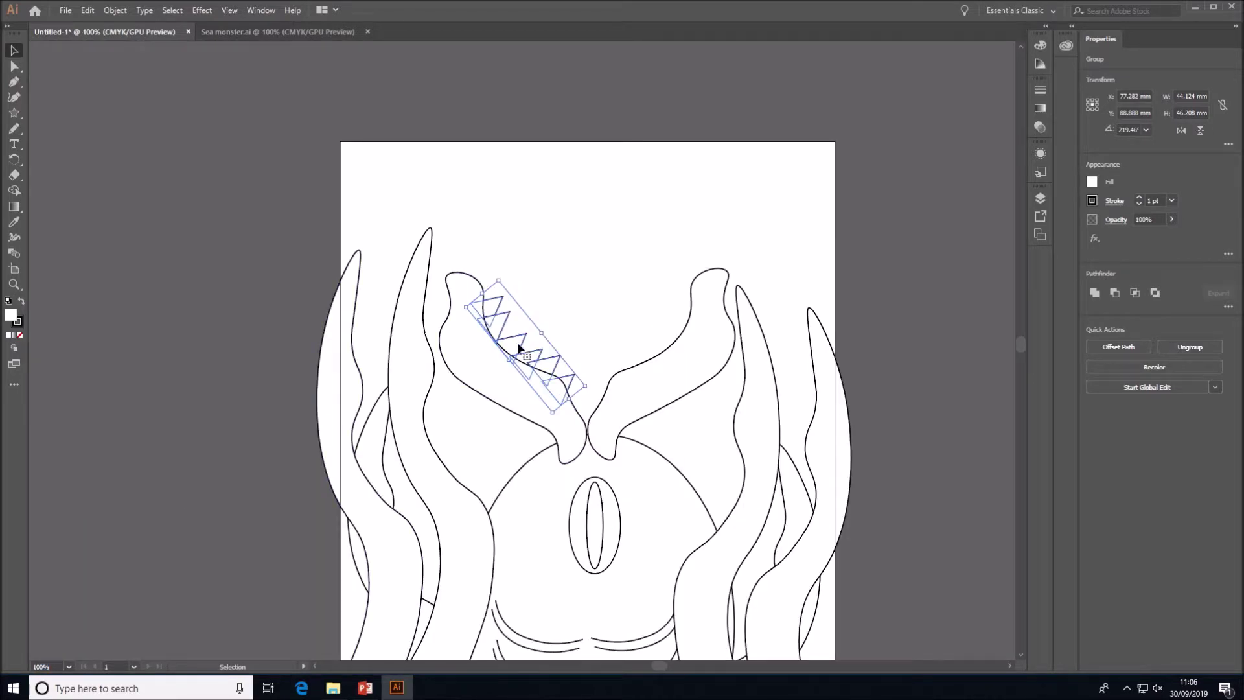
left_click_drag(519, 348, 614, 338)
right_click(615, 338)
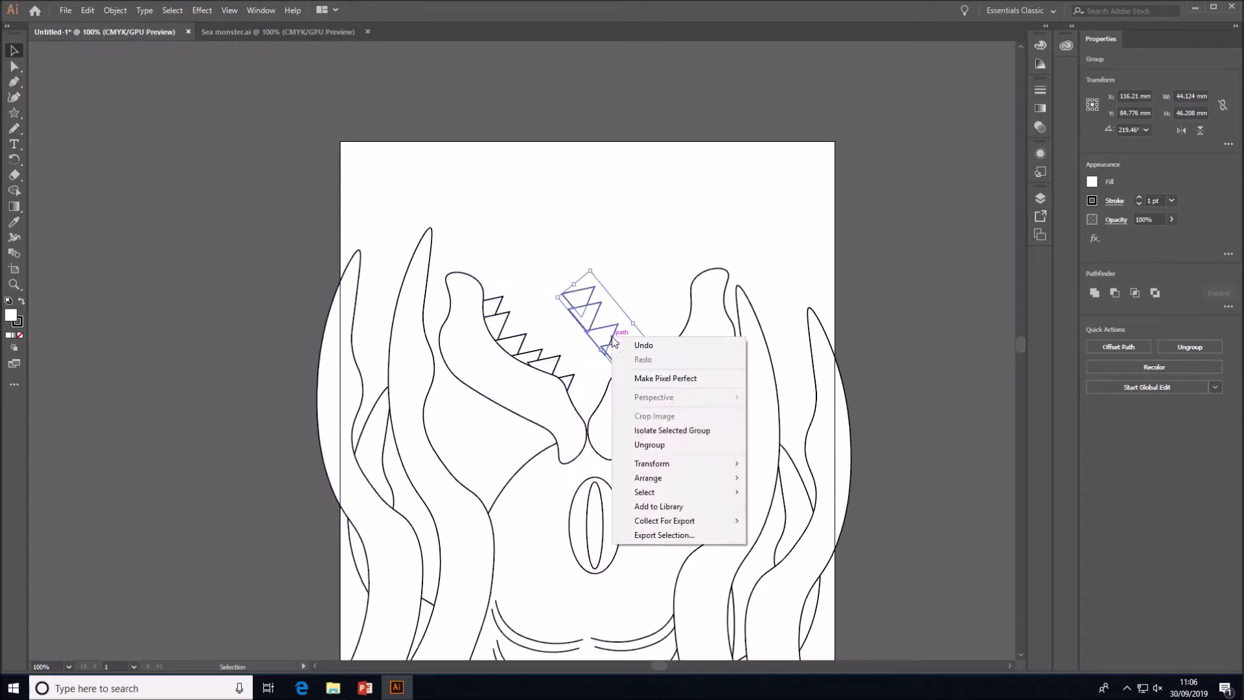
mouse_move(701, 464)
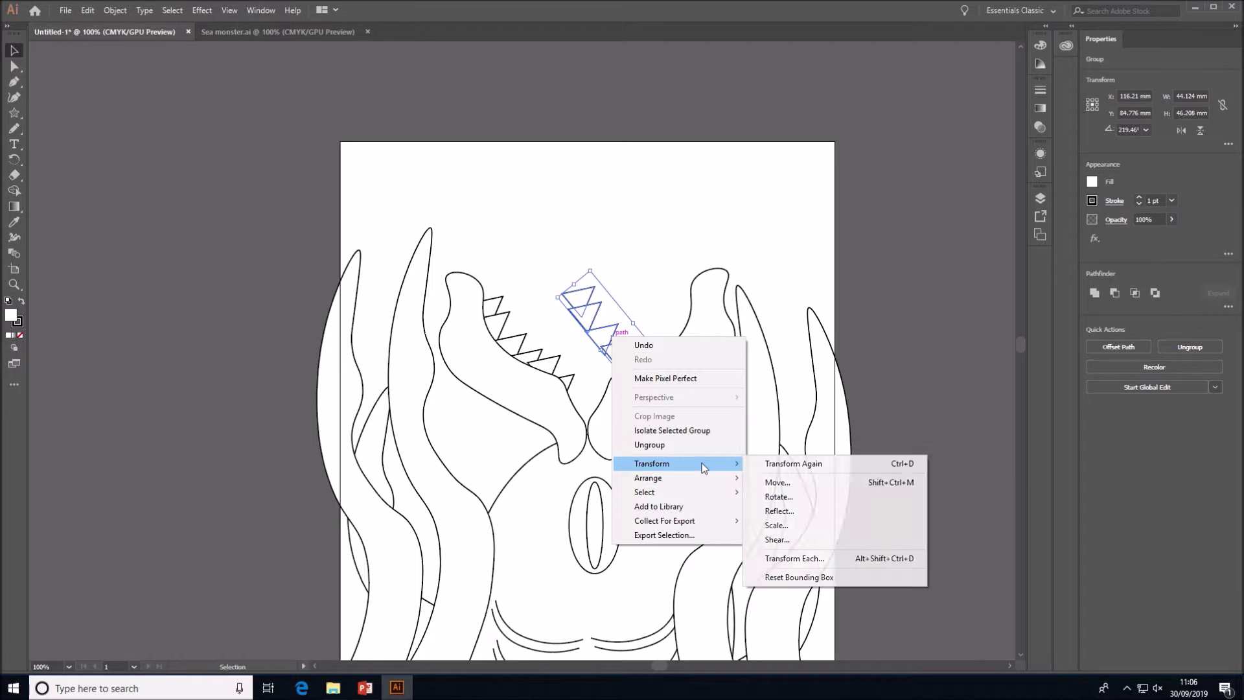
left_click(771, 512)
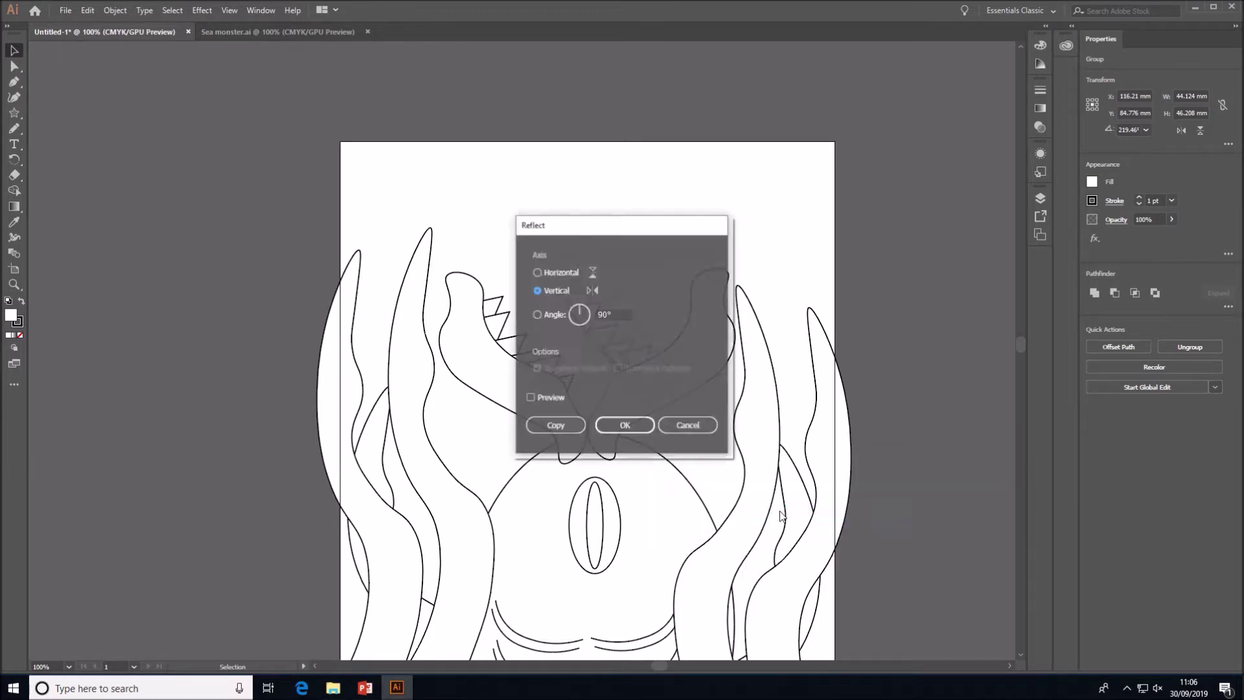
left_click(624, 424)
left_click_drag(624, 353, 659, 356)
left_click(932, 312)
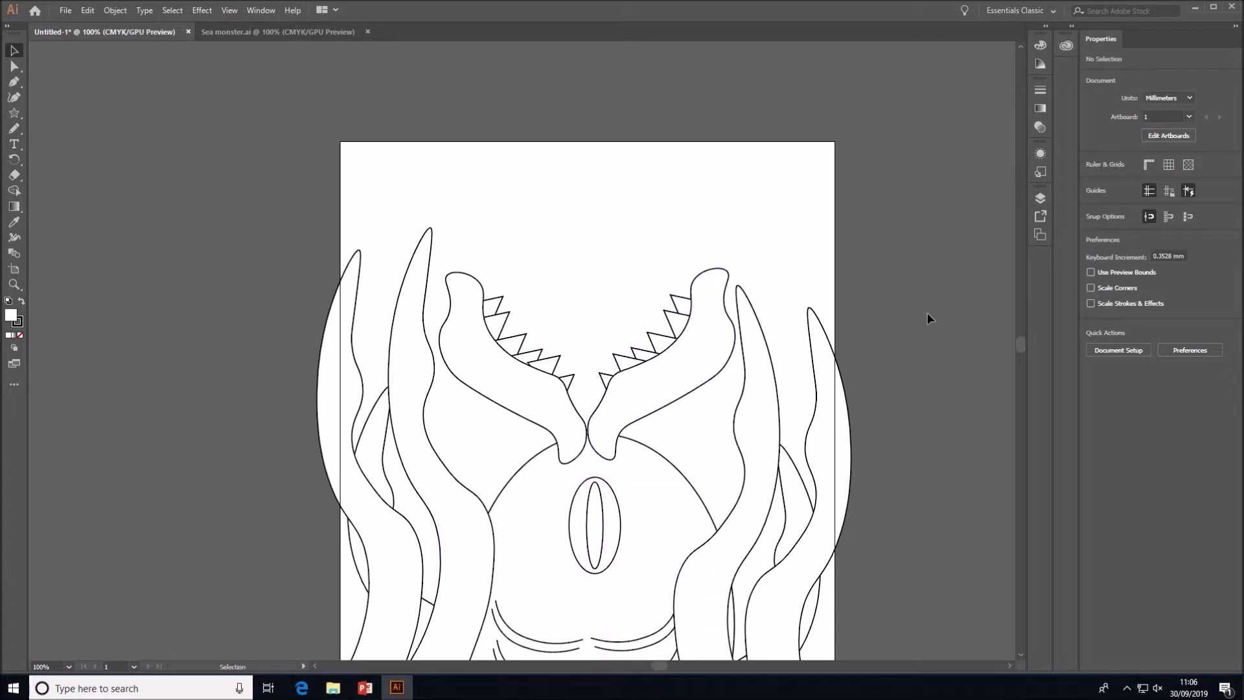
Step: Fill the innermost left tentacle with the teal green swatch
scroll(927, 314, "down", 3)
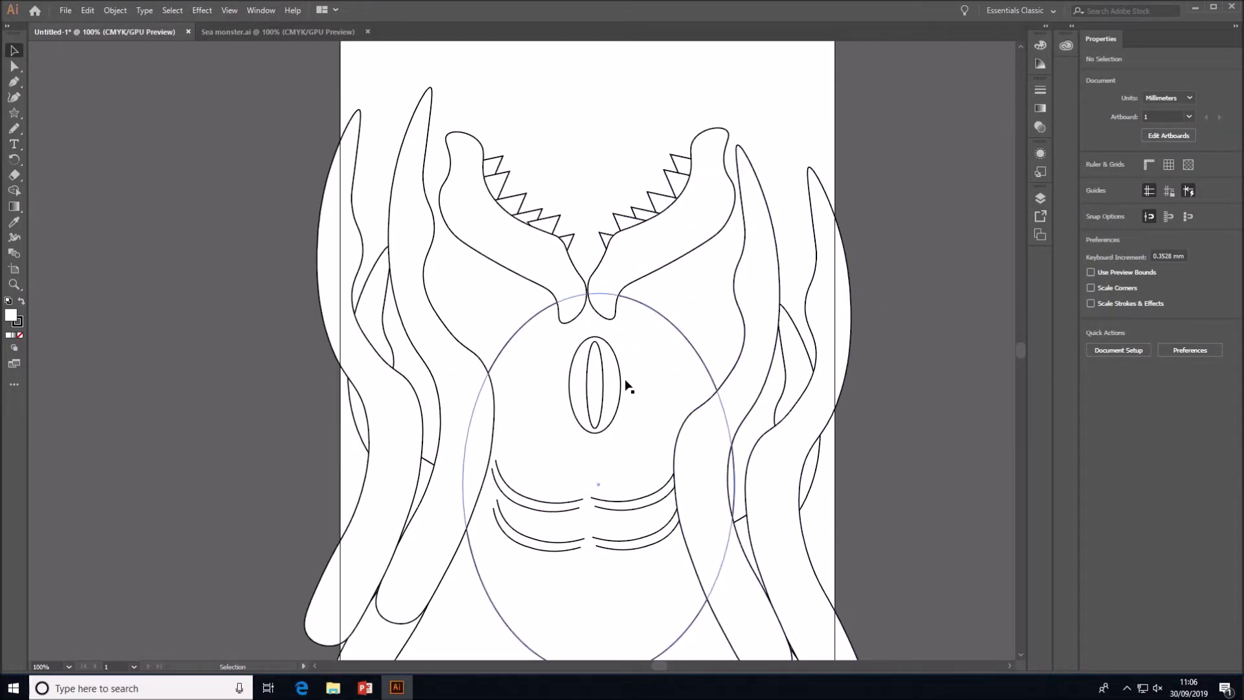
left_click(462, 366)
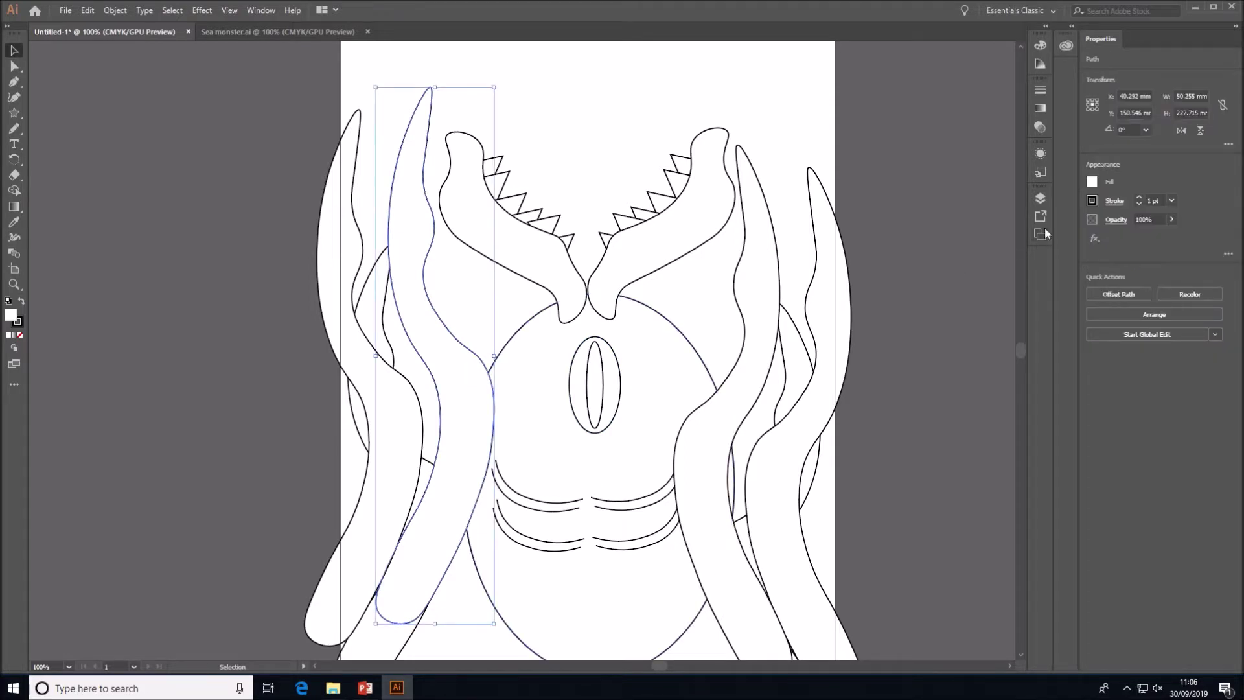
left_click(1092, 183)
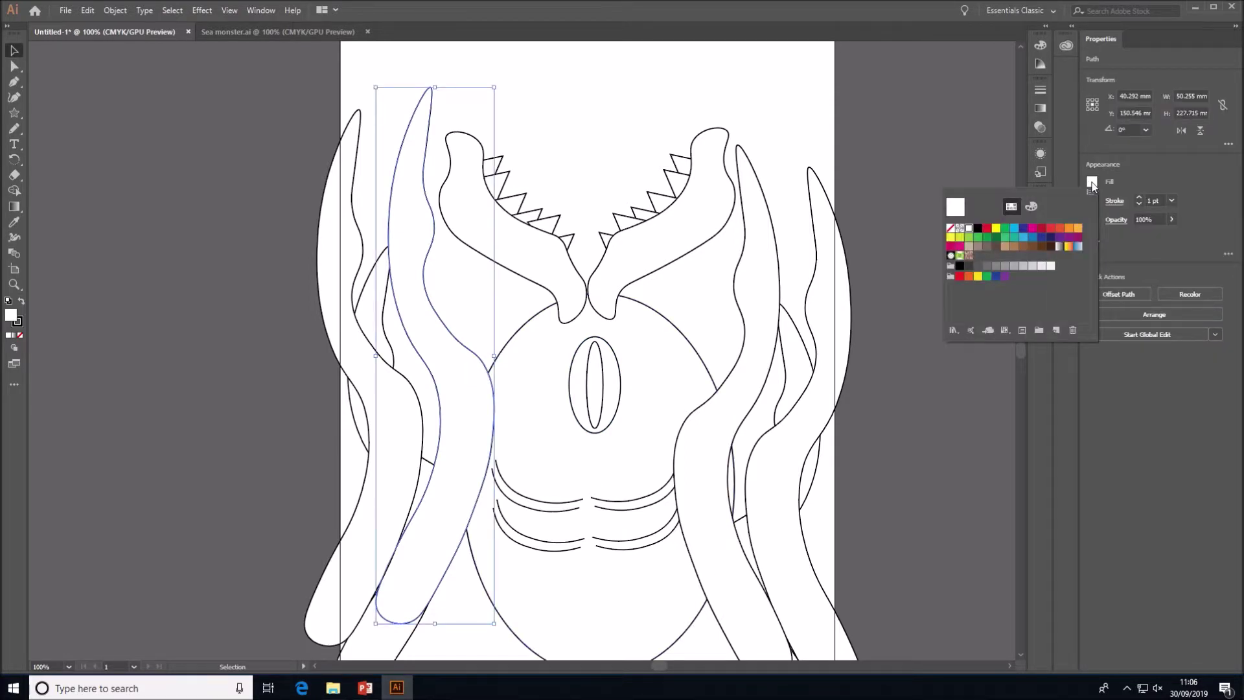
left_click(1015, 238)
left_click(259, 249)
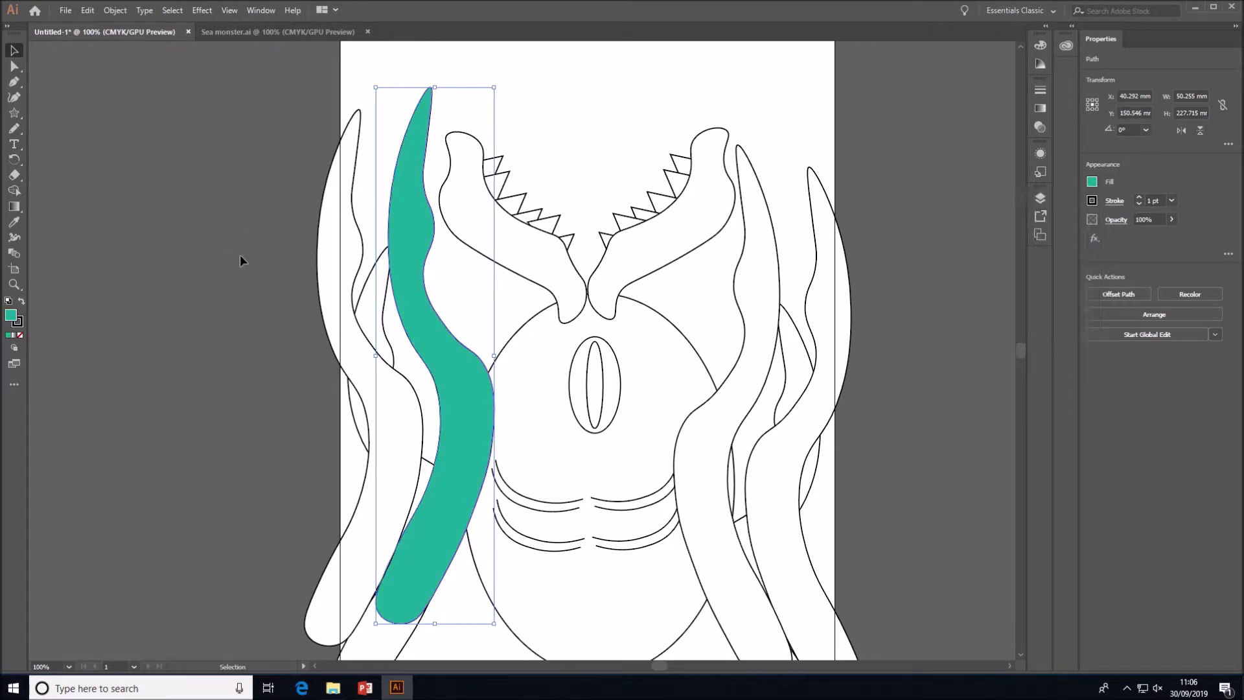
Step: Select the three left tentacles together and apply the same teal green fill to all of them
left_click(256, 251)
left_click_drag(256, 251, 429, 527)
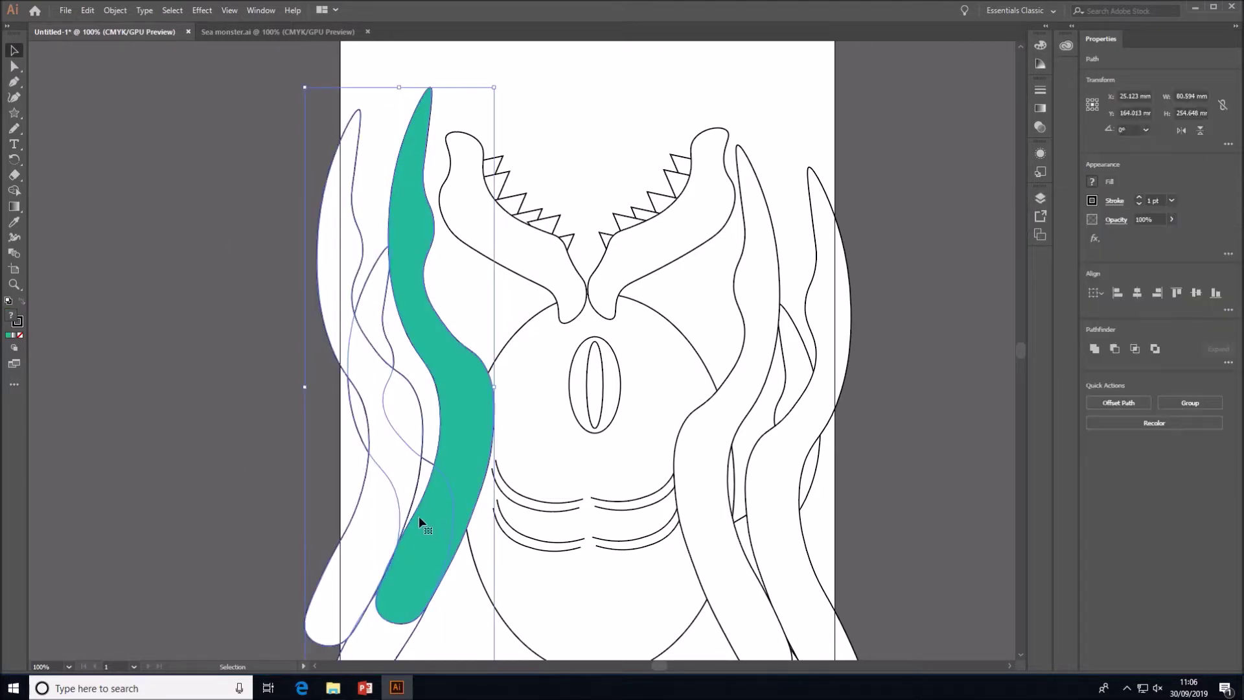
left_click(1093, 182)
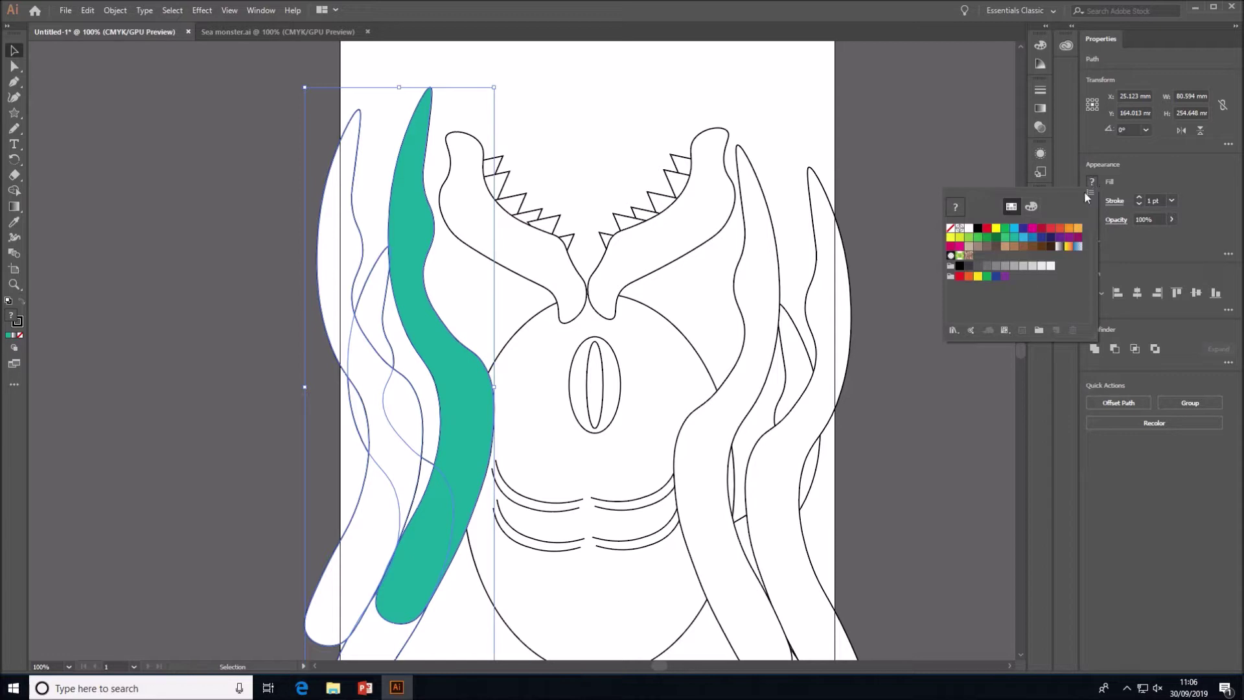
left_click(1005, 237)
left_click(1015, 239)
left_click(1017, 243)
scroll(927, 340, "down", 4)
left_click(928, 340)
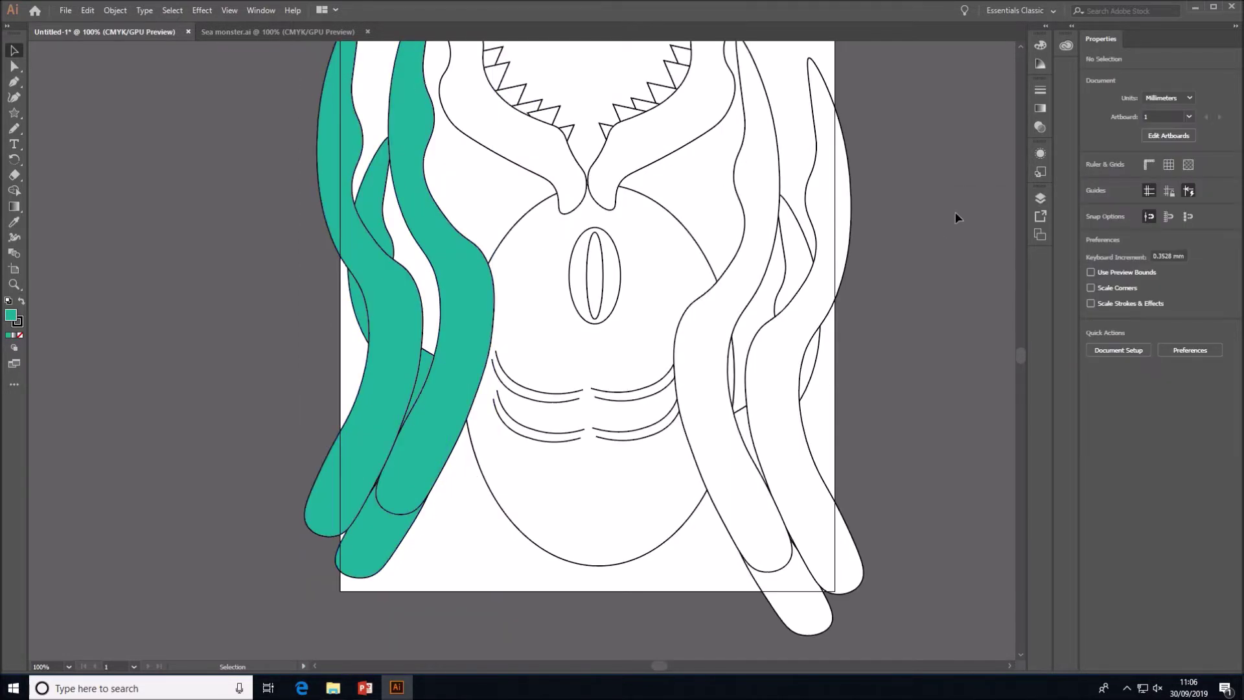
Step: Fill the three right tentacles with the same teal green as the left ones
left_click(736, 477)
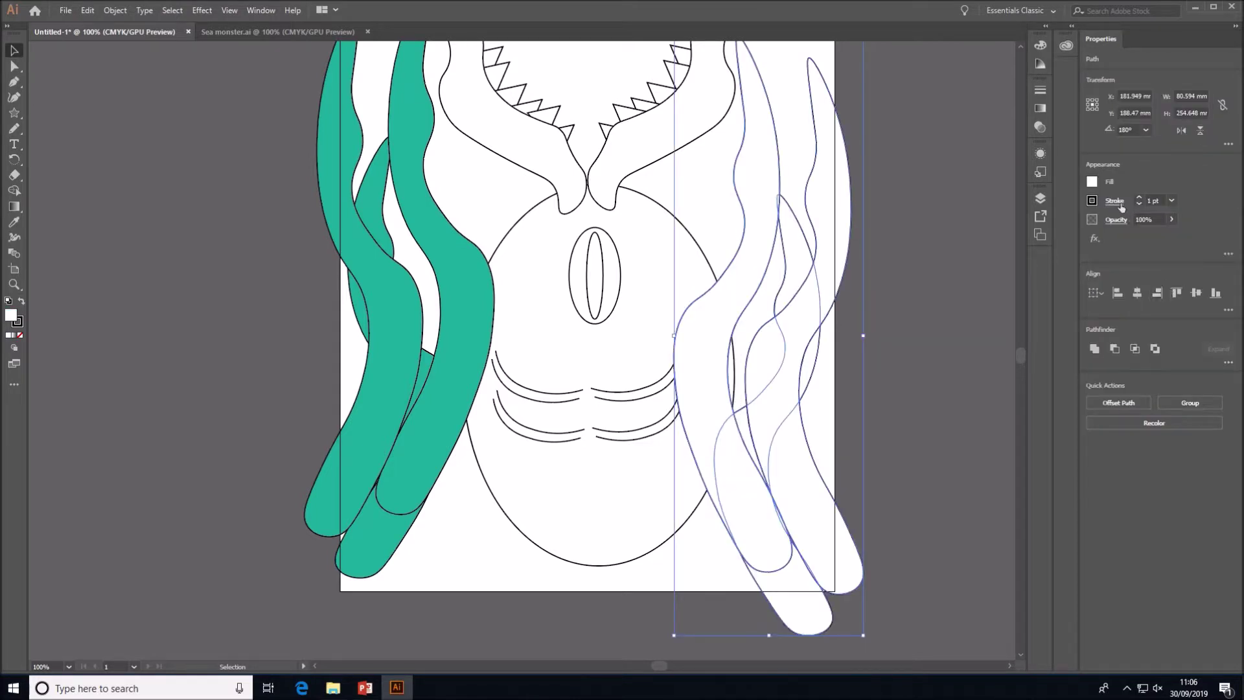
left_click(1093, 183)
left_click(1015, 241)
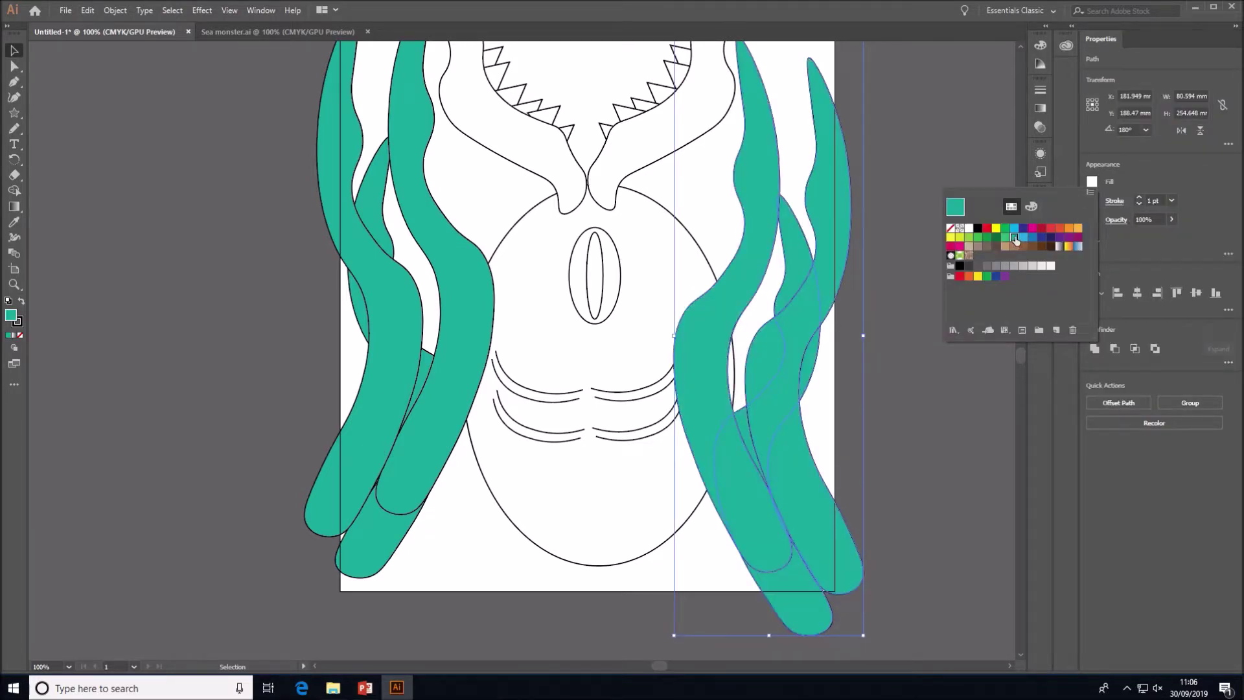
left_click(657, 221)
Step: Fill the ellipse body with the teal green swatch used on the tentacles
left_click(657, 213)
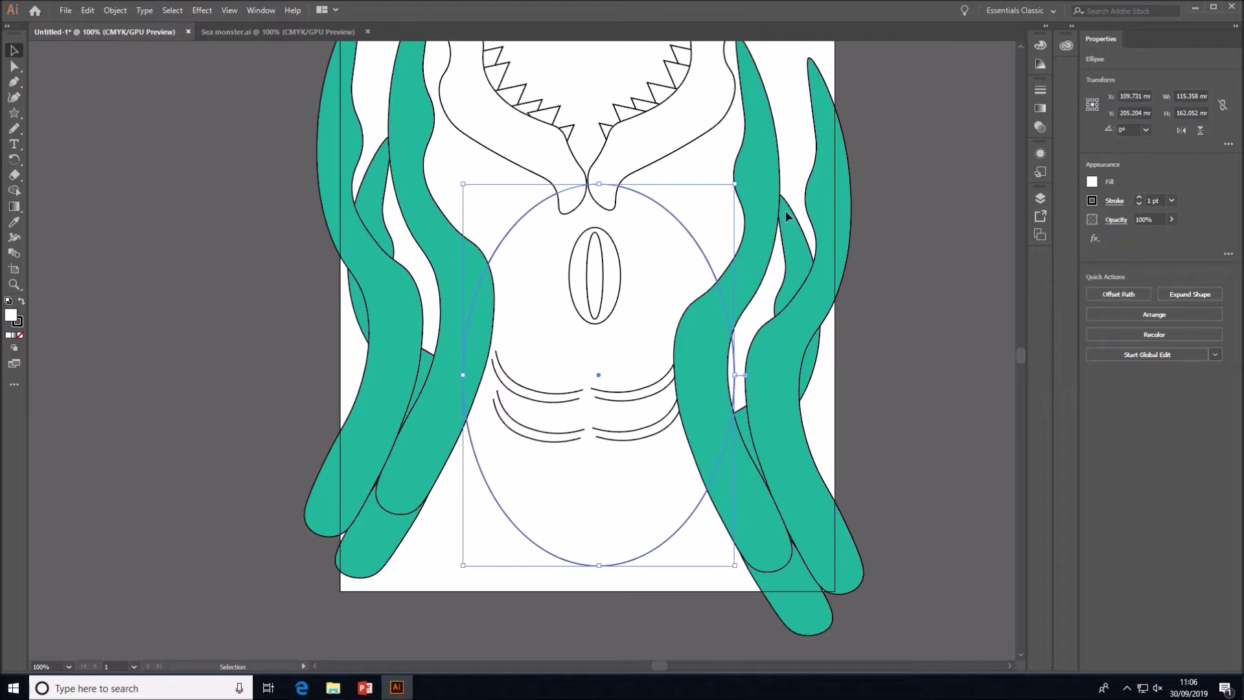
left_click(1092, 182)
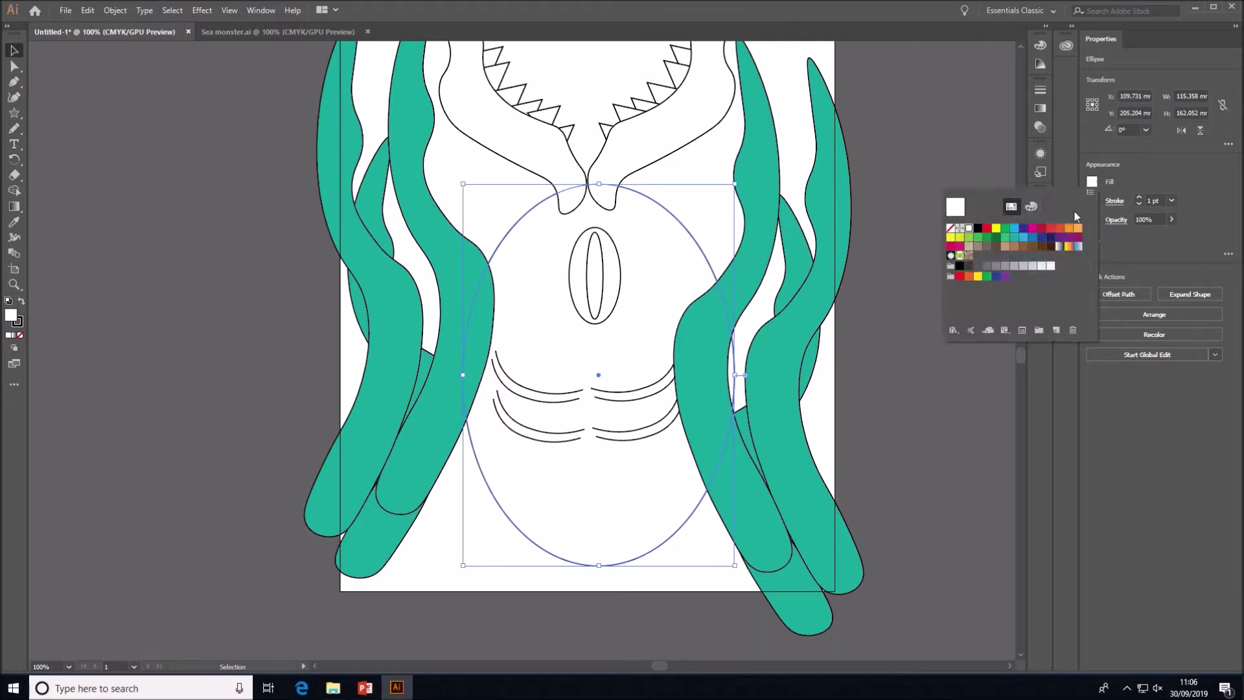
left_click(1016, 241)
left_click(885, 239)
left_click(887, 196)
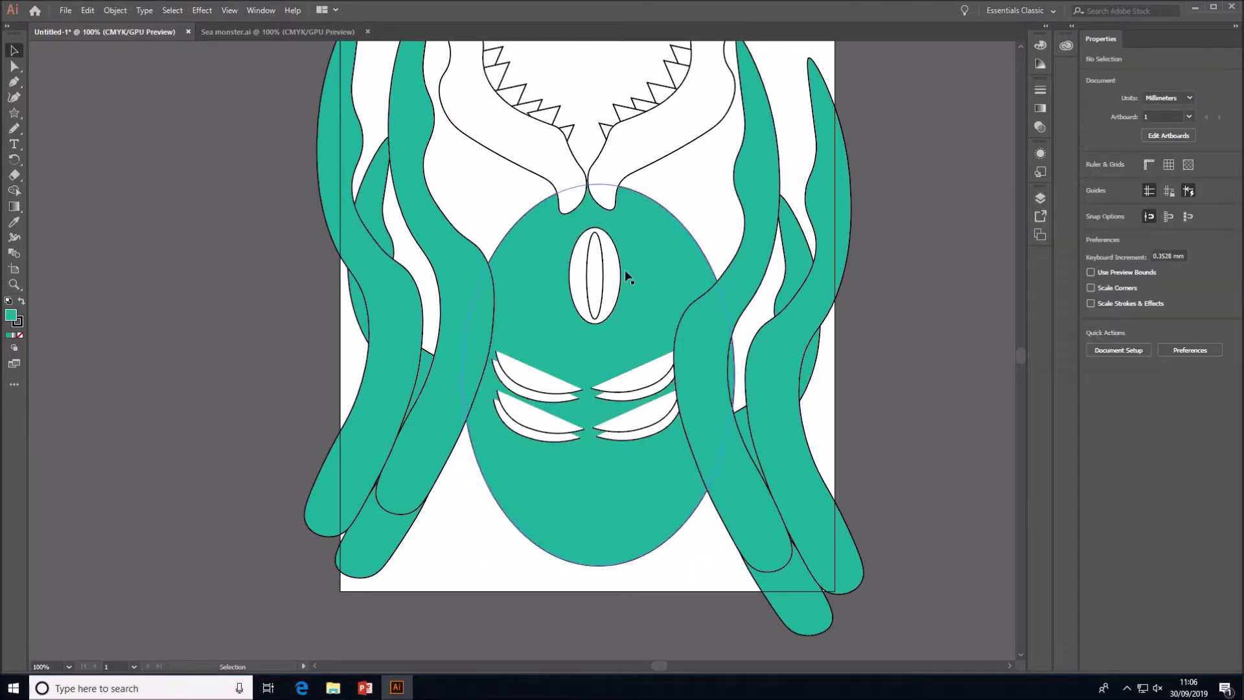
Step: Fill the whole grouped eye with the yellow swatch
left_click(618, 274)
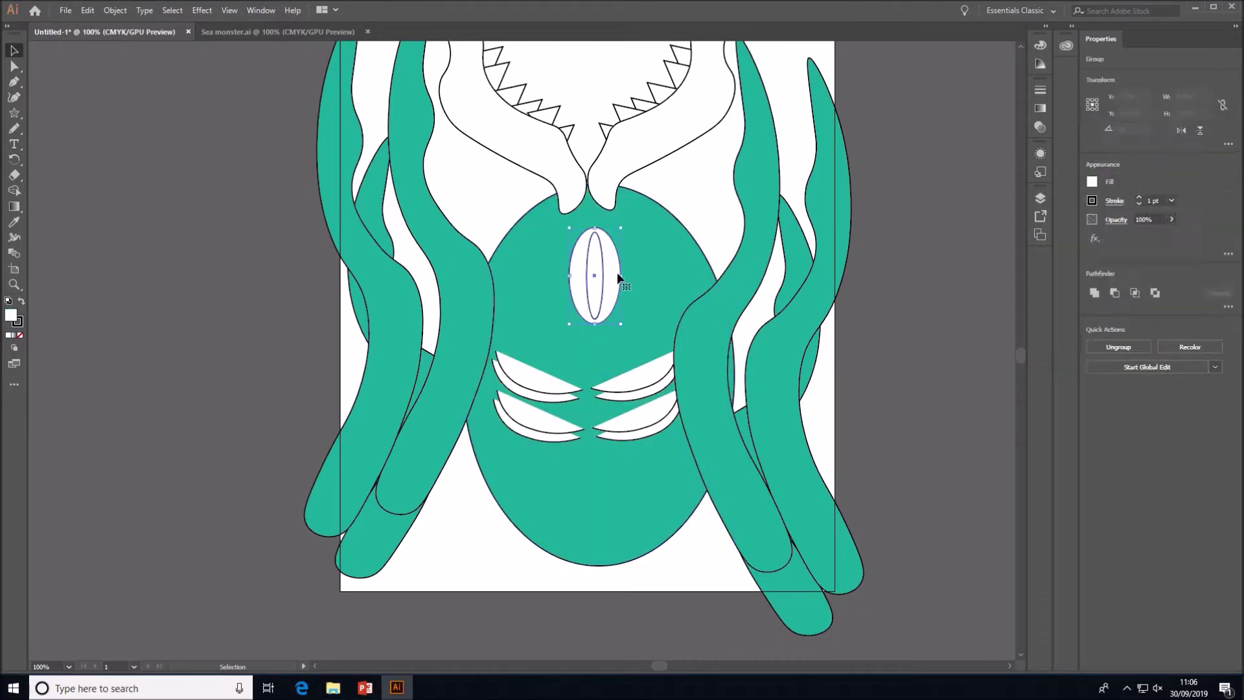
left_click(1092, 182)
left_click(978, 228)
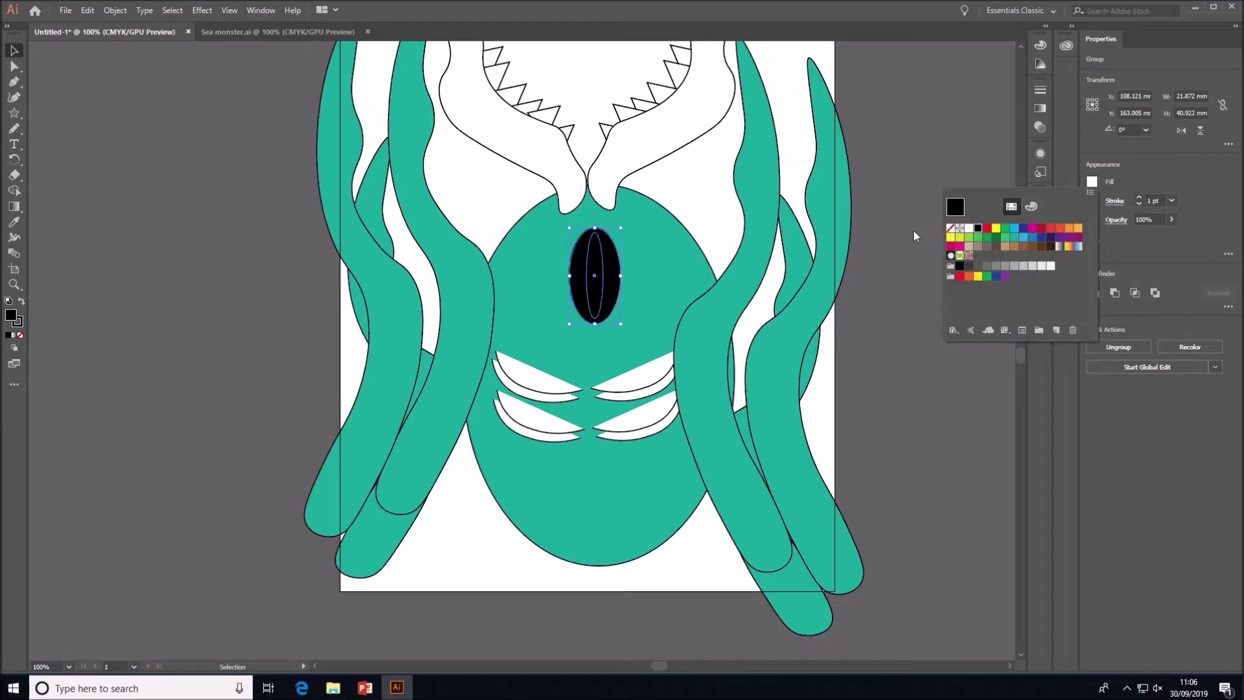
left_click(599, 261)
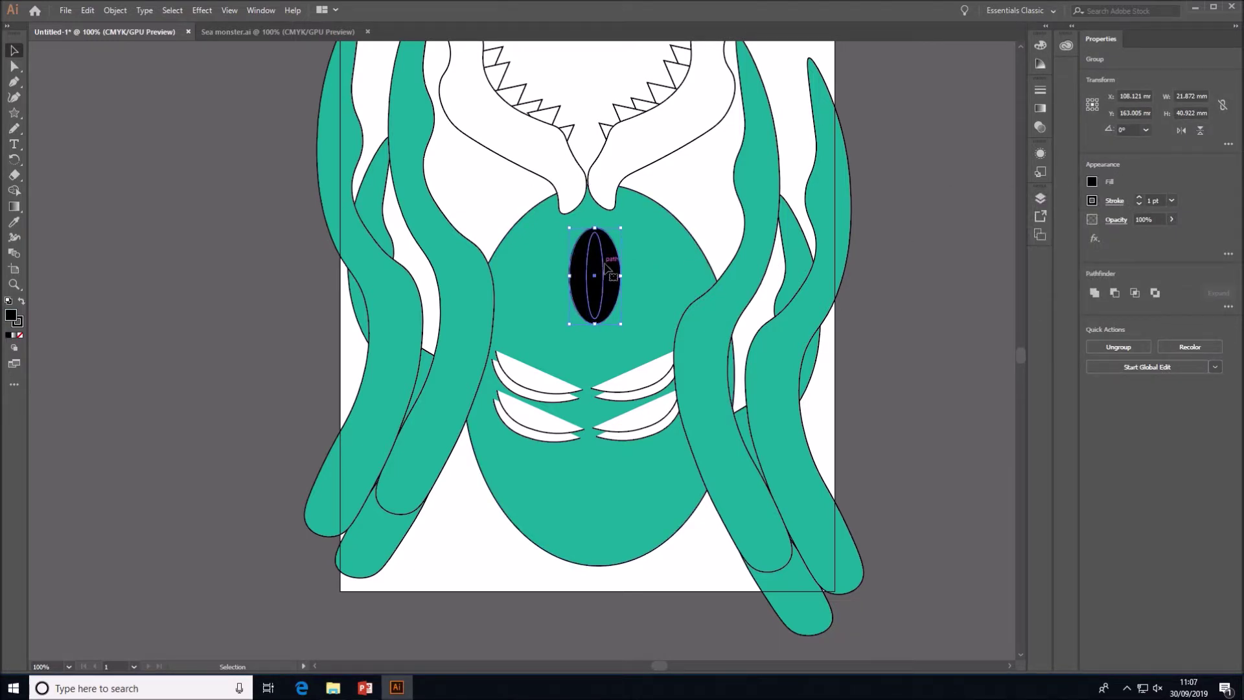
left_click(1093, 182)
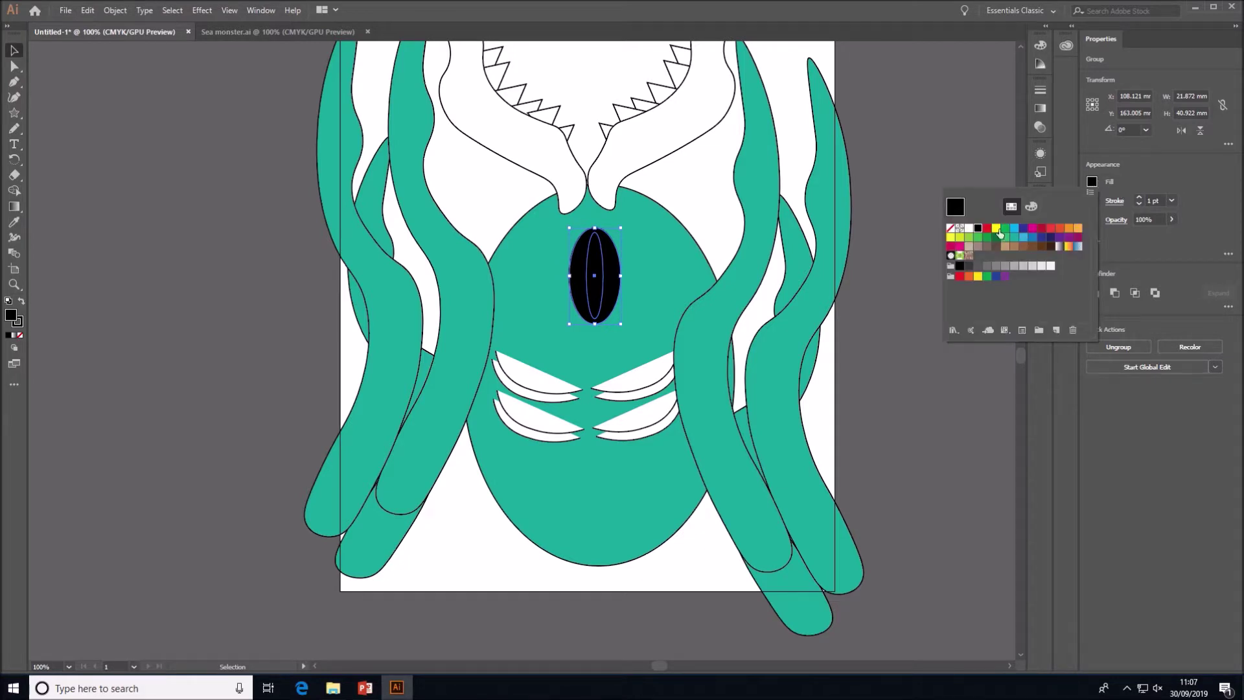
left_click(997, 229)
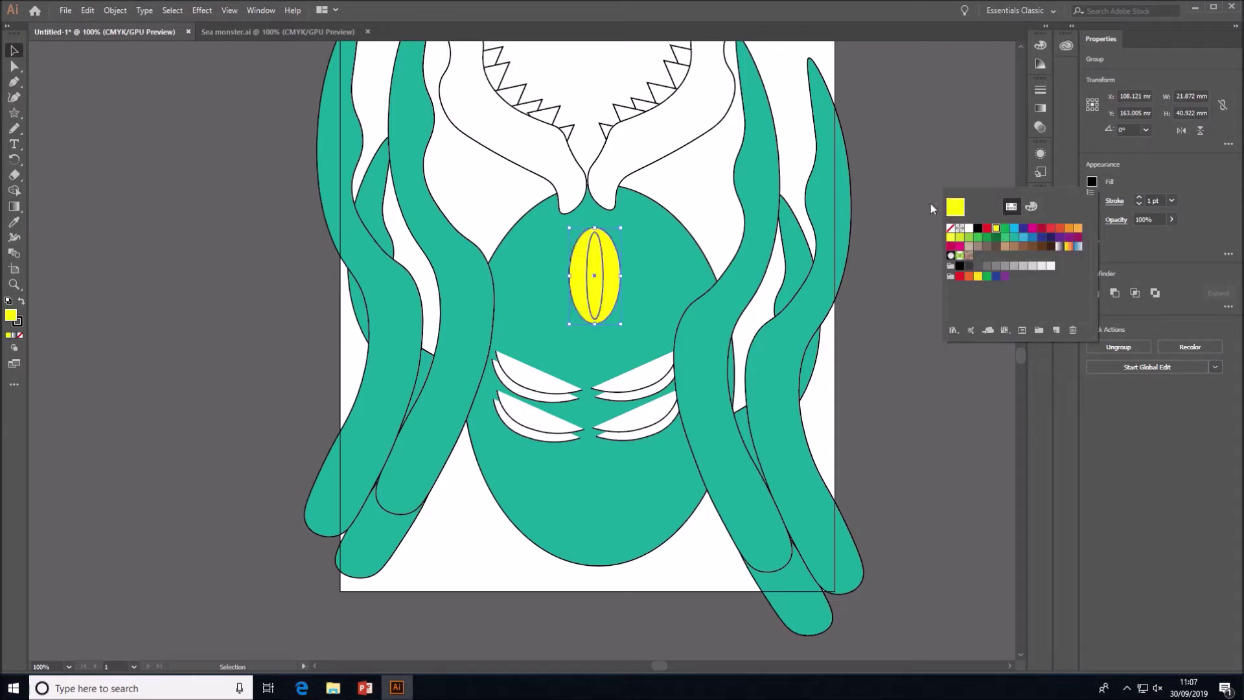
Step: Inside the eye group, fill the inner pupil ellipse with black and give it a thicker orange stroke
double_click(603, 275)
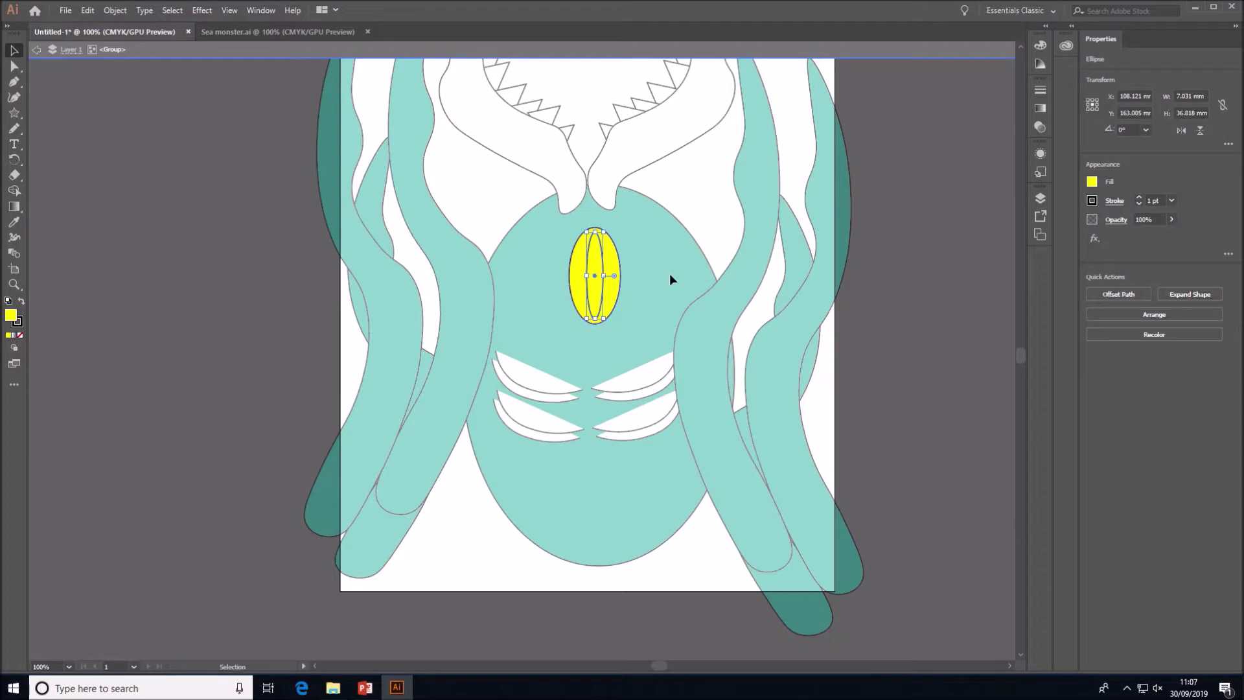
left_click(1093, 182)
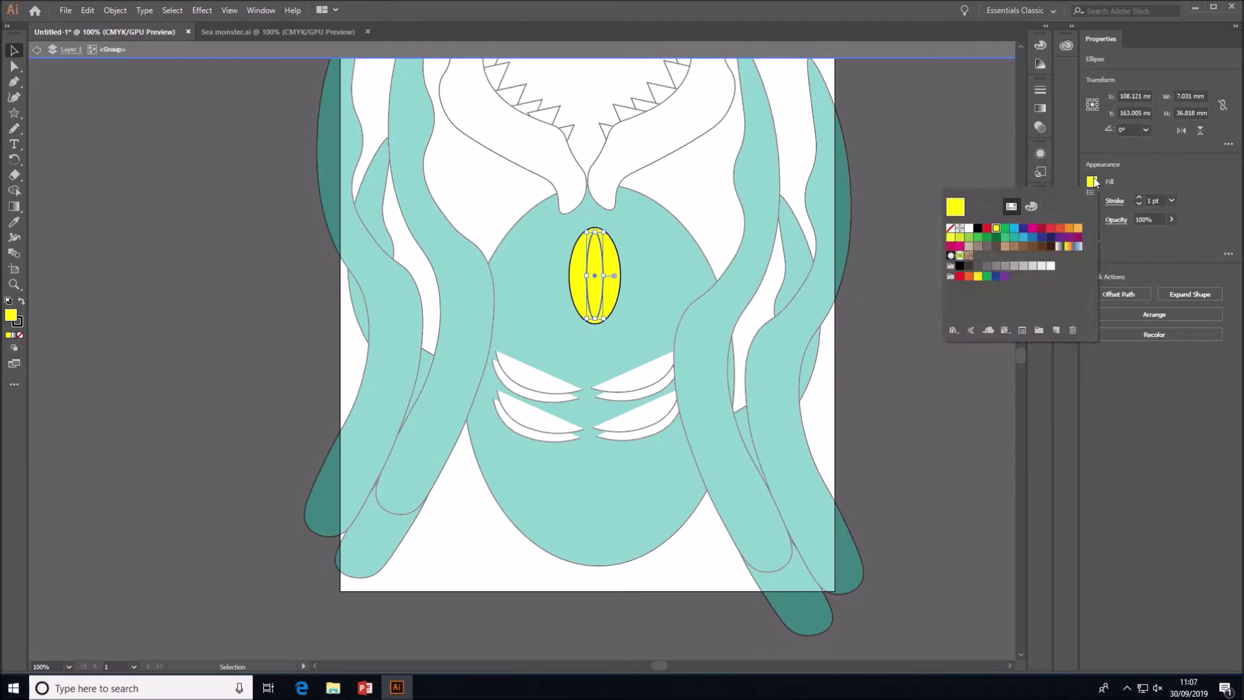
left_click(979, 229)
left_click(1093, 200)
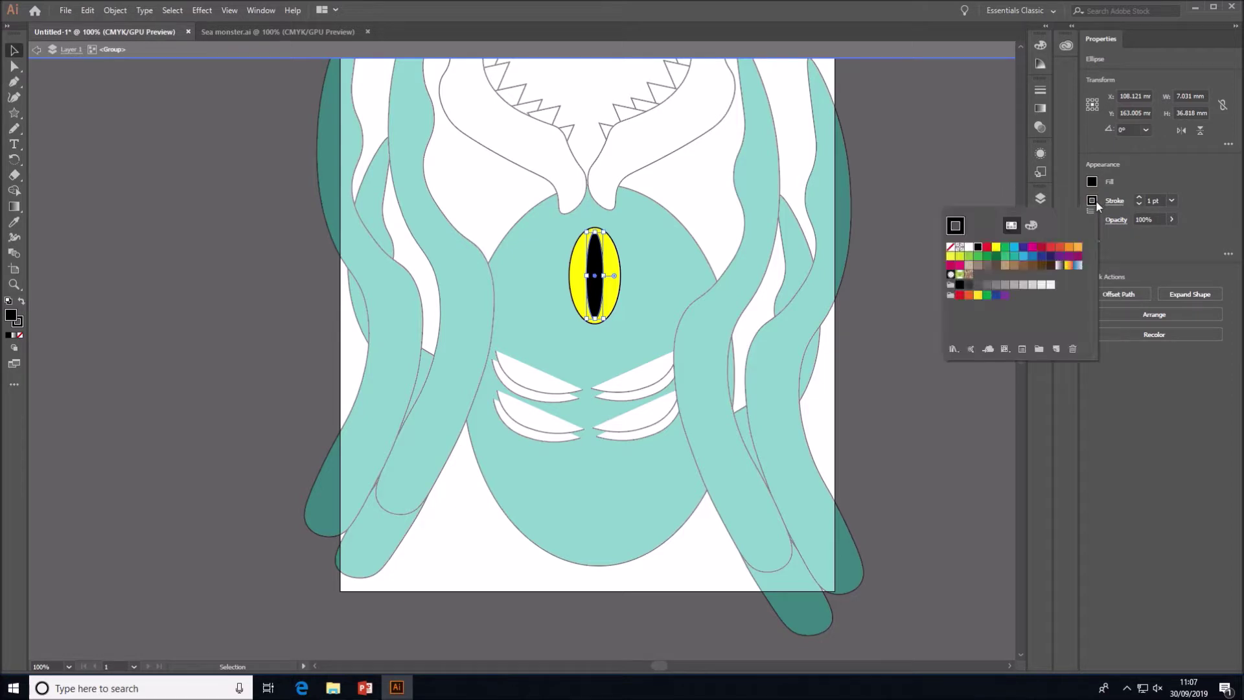
left_click(1070, 247)
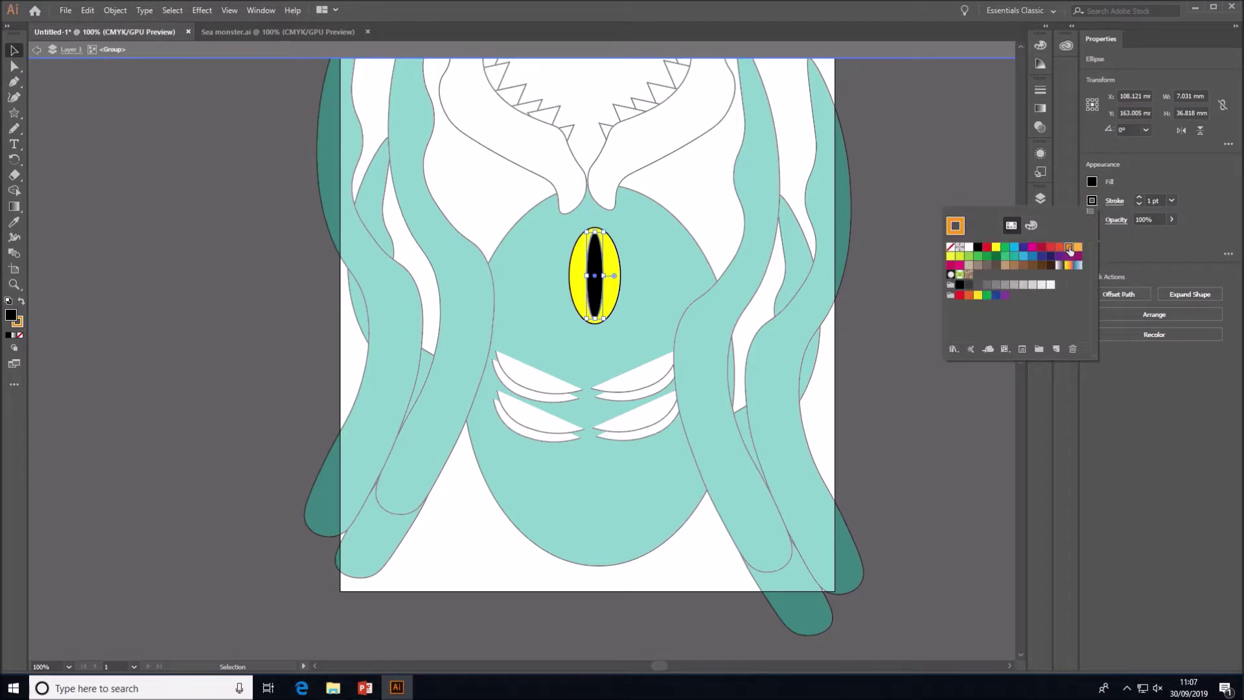
left_click(1140, 201)
left_click(1139, 198)
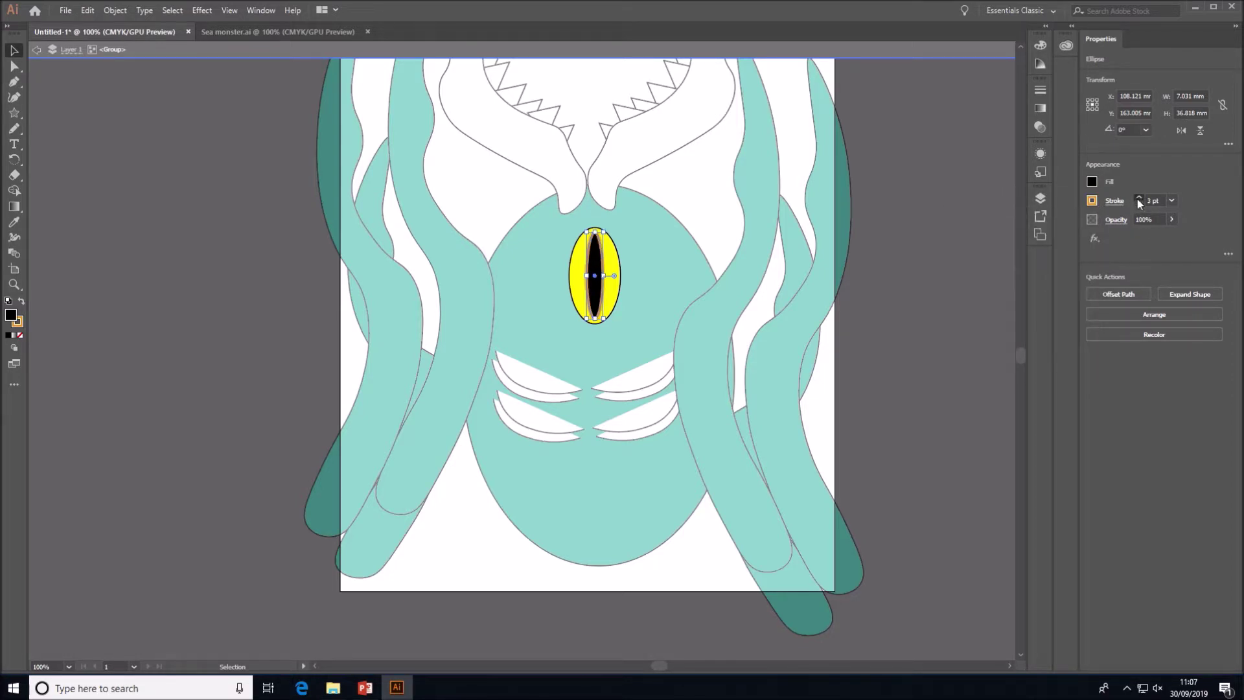
double_click(989, 189)
Step: Add a copy of the eye on its left tilted about 18° clockwise, and a reflected copy of it on the right
left_click_drag(611, 265, 553, 268)
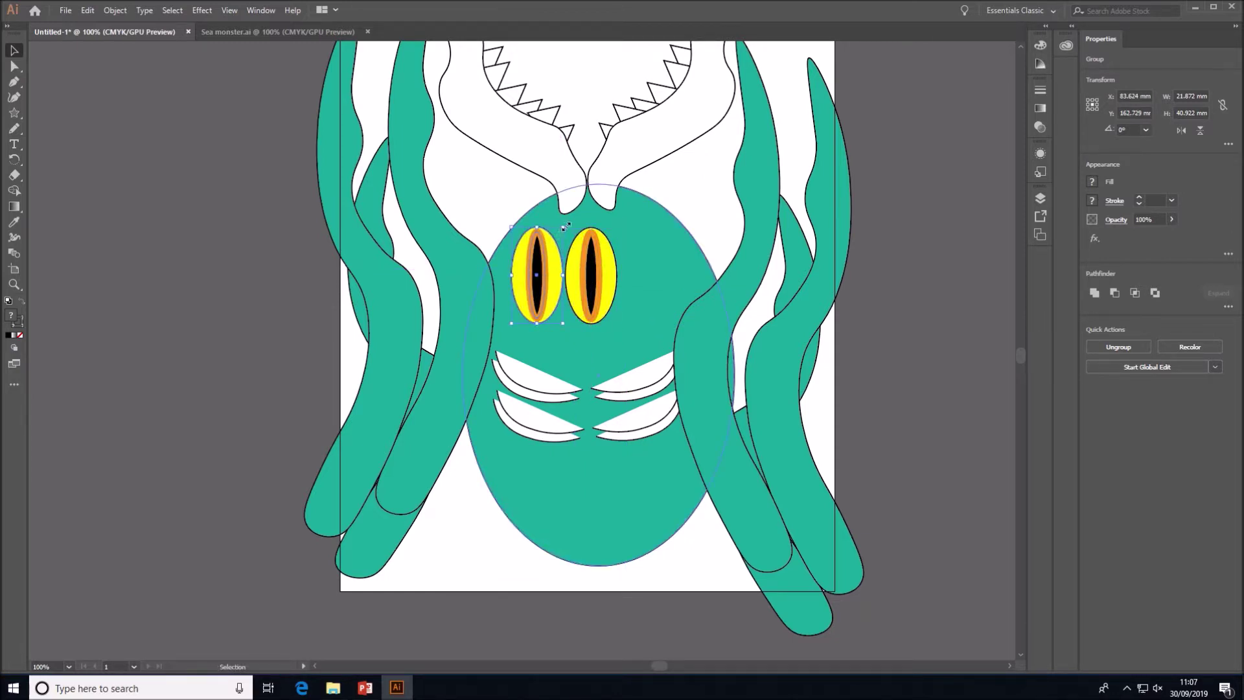
left_click_drag(566, 222, 656, 270)
right_click(656, 270)
mouse_move(741, 415)
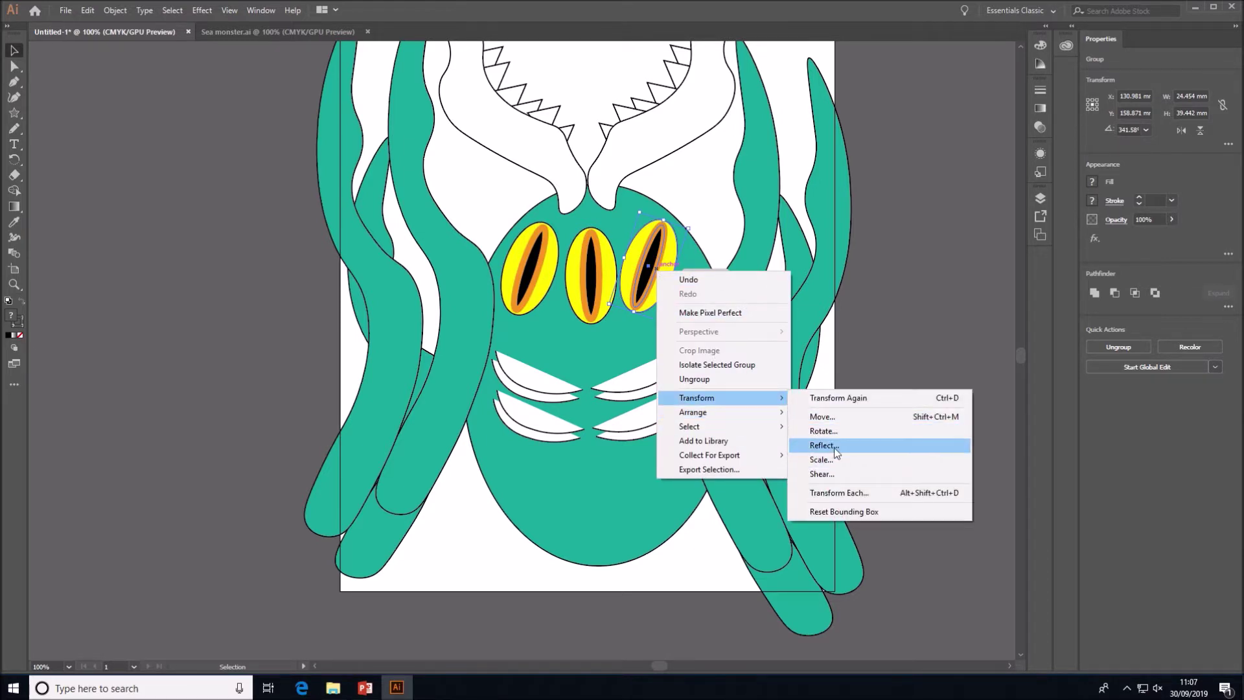
left_click(836, 446)
left_click(633, 422)
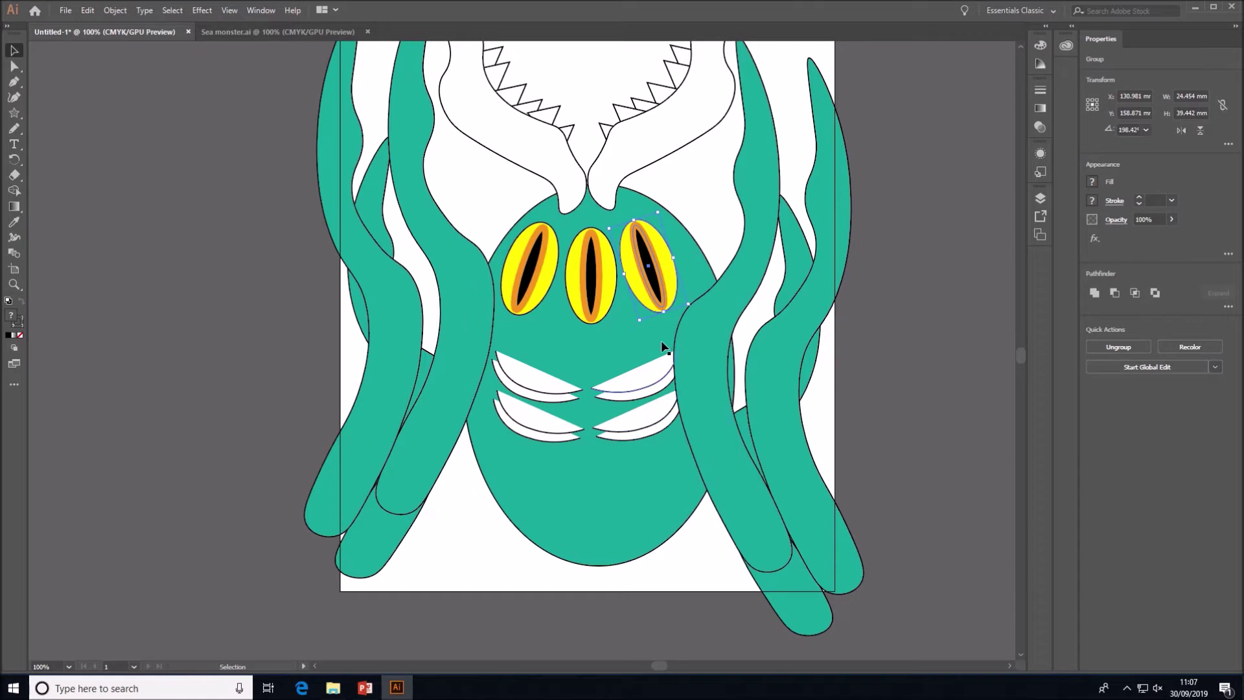
Step: Select the upper-left and lower-right mouth curve pairs plus the lower curve of the upper-right pair, and fill them all with CMYK Magenta
left_click(547, 389)
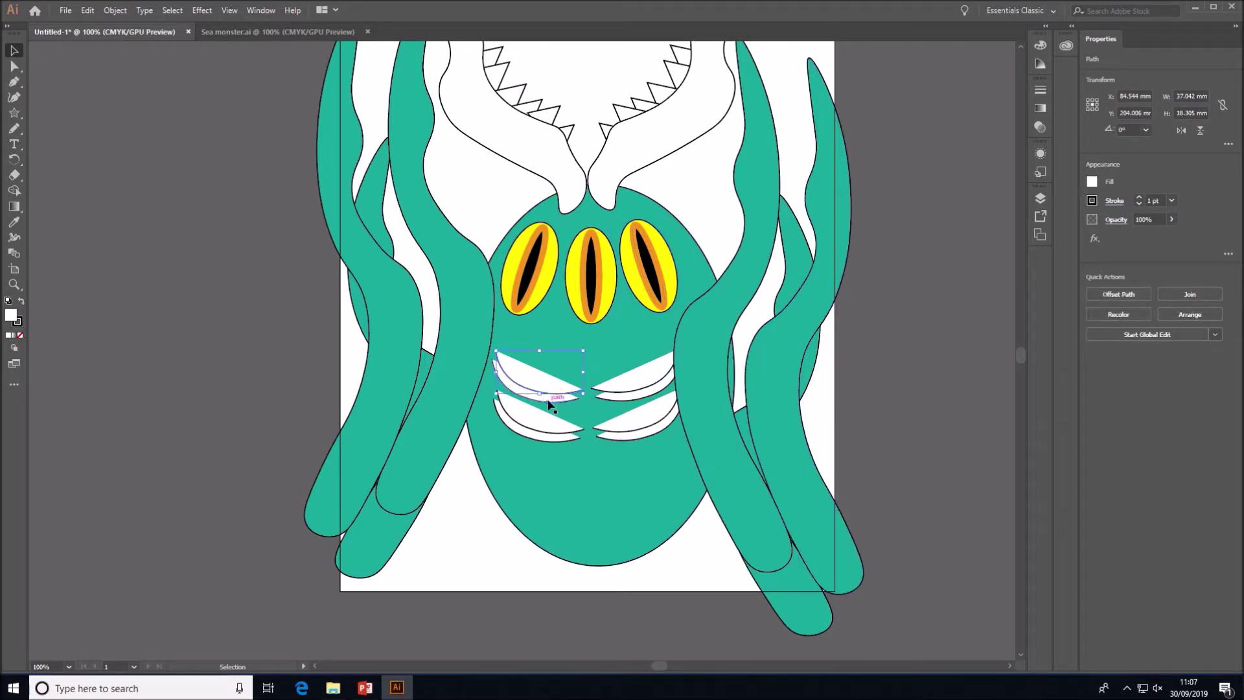
left_click(638, 392, "shift")
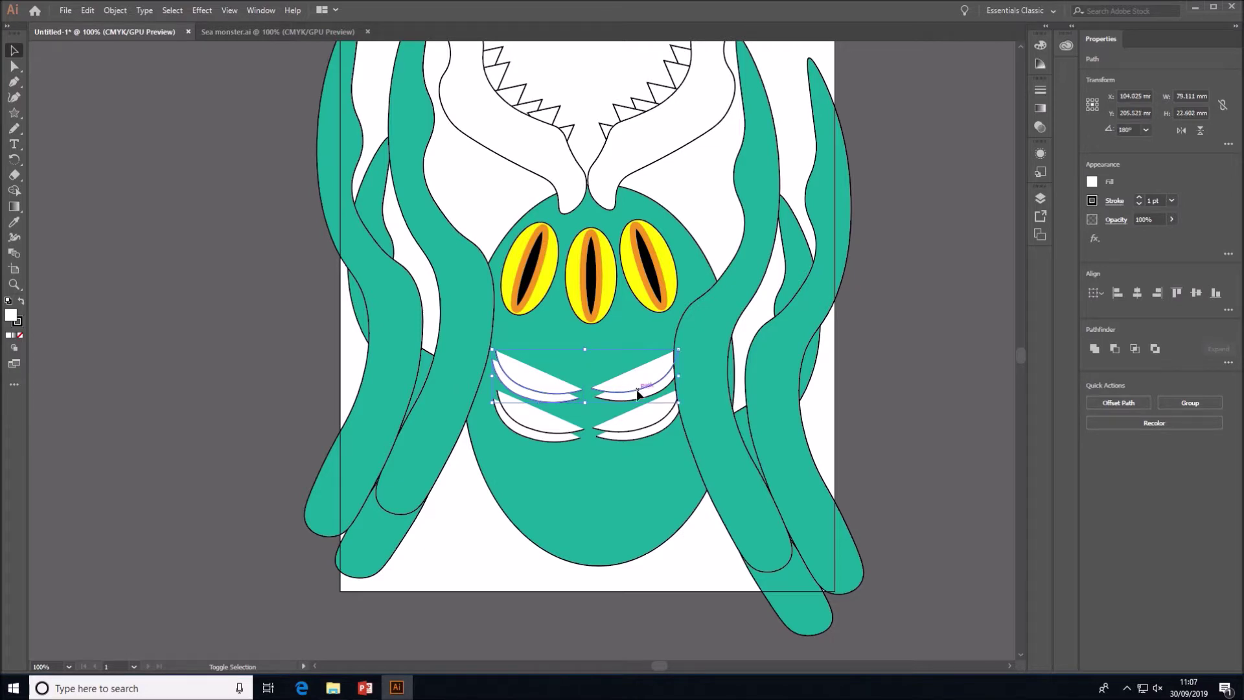
left_click(635, 392, "shift")
left_click(636, 392, "shift")
left_click(631, 436, "shift")
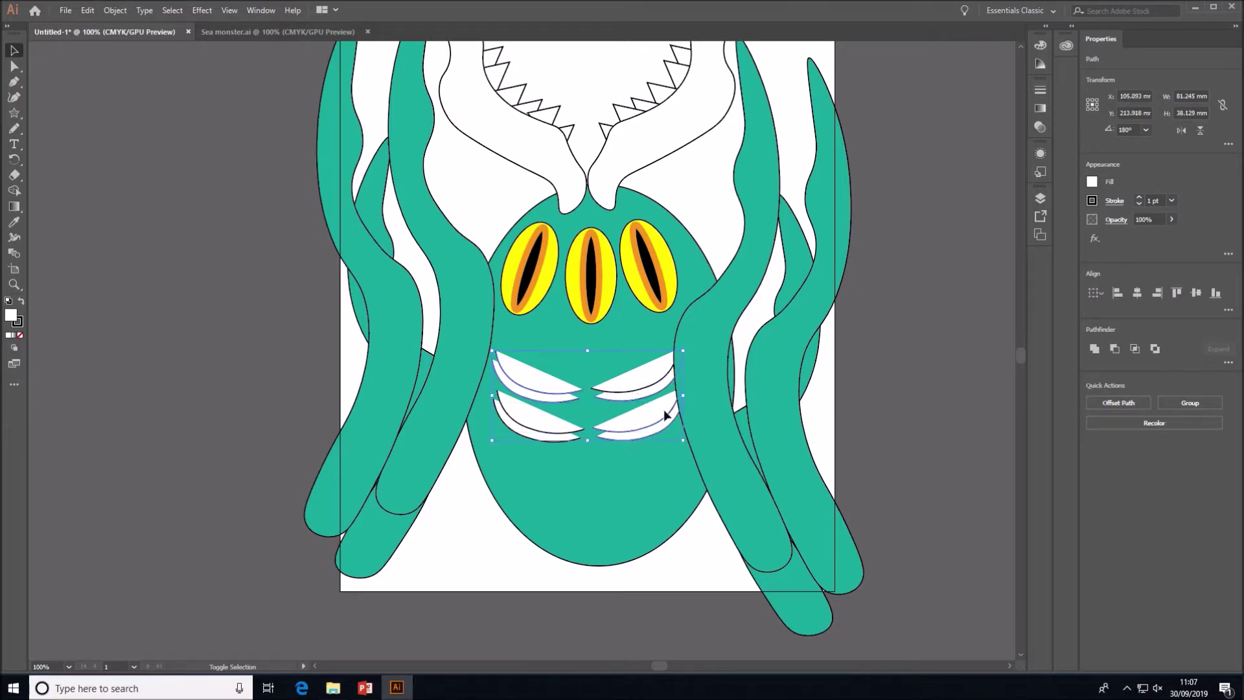
left_click(1088, 184)
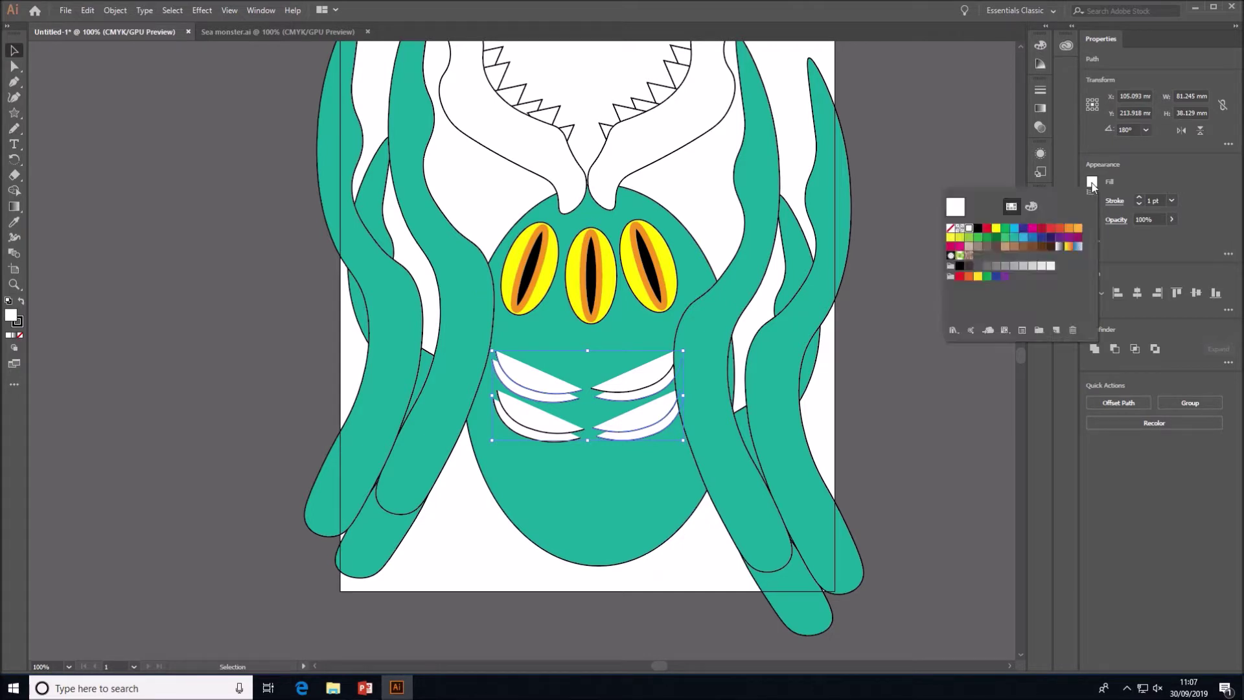
left_click(1034, 230)
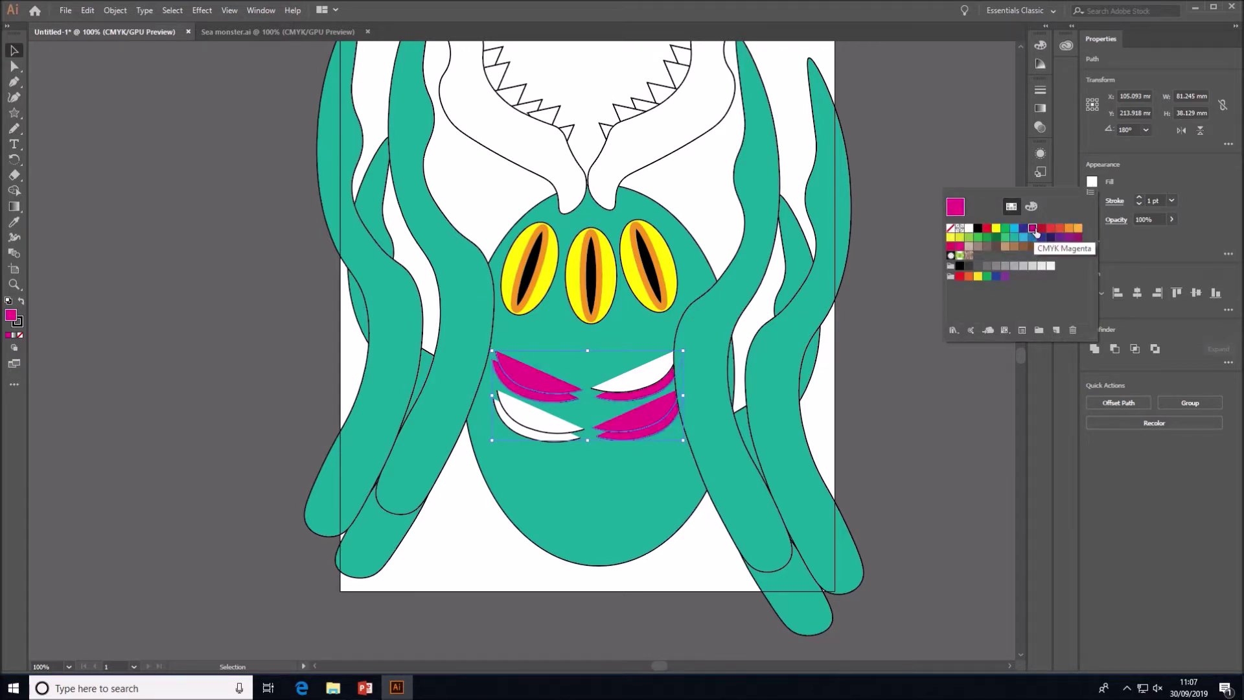
Step: Fill the remaining white curve of the upper-right mouth pair with CMYK Magenta
left_click(641, 378)
double_click(639, 374)
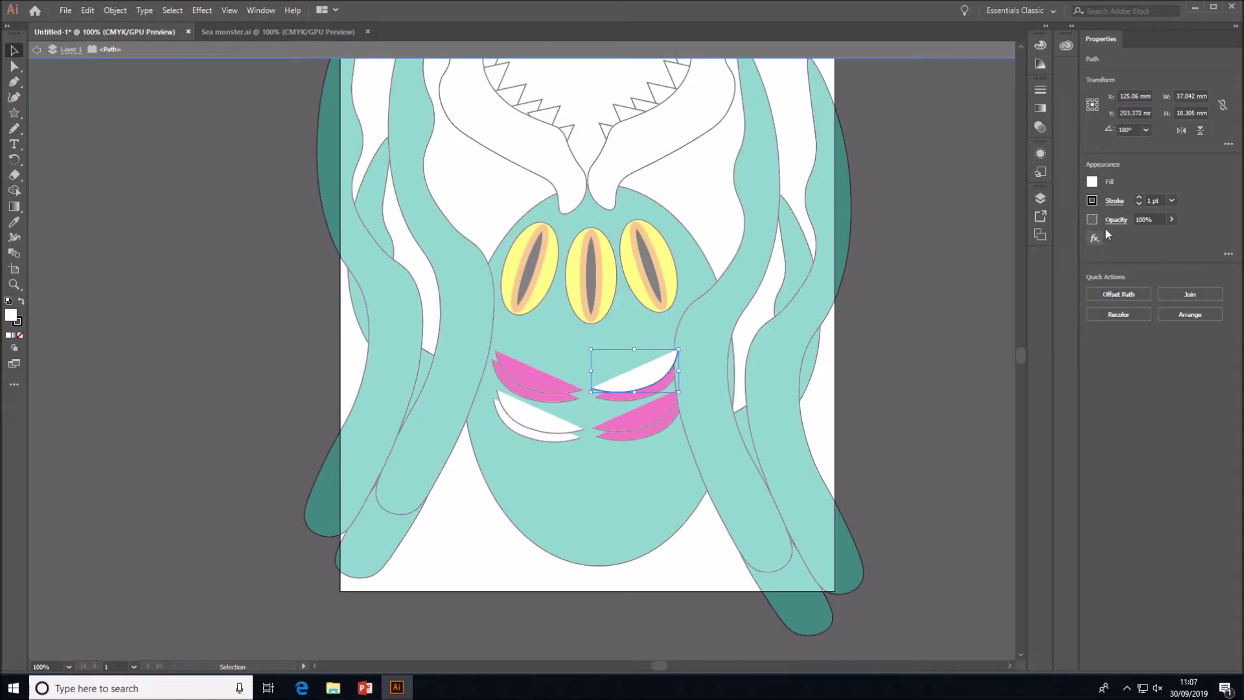
left_click(1092, 183)
left_click(1031, 231)
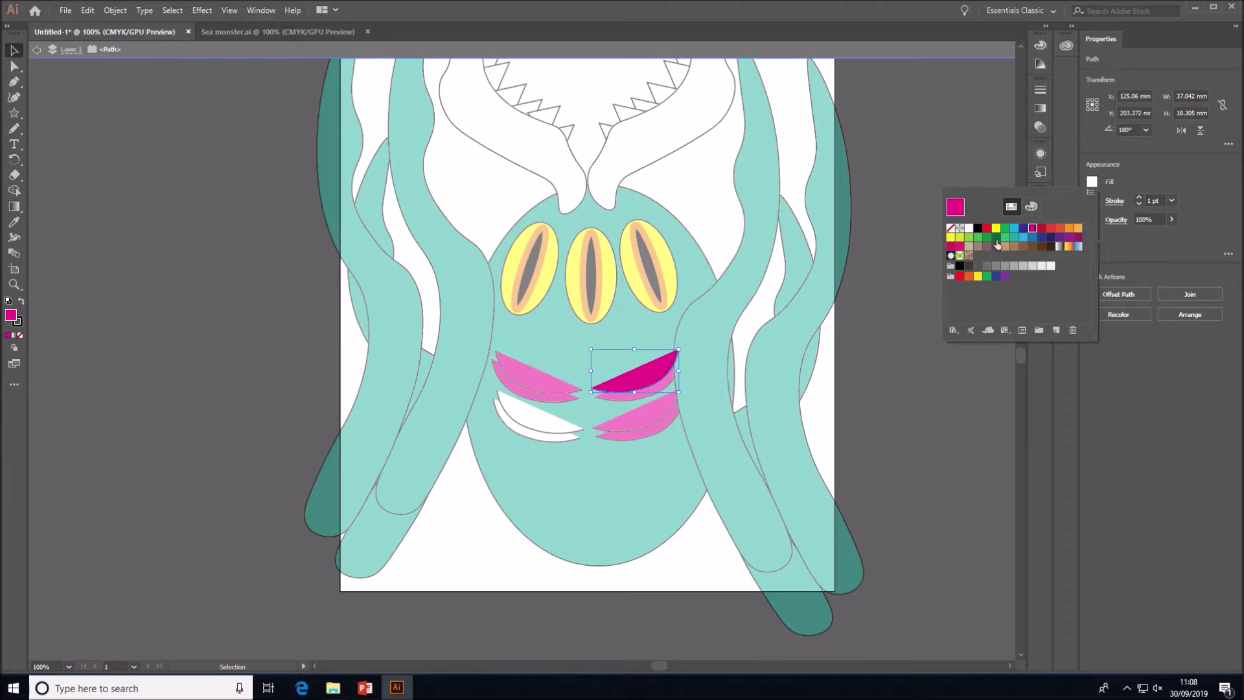
left_click(936, 391)
left_click(828, 414)
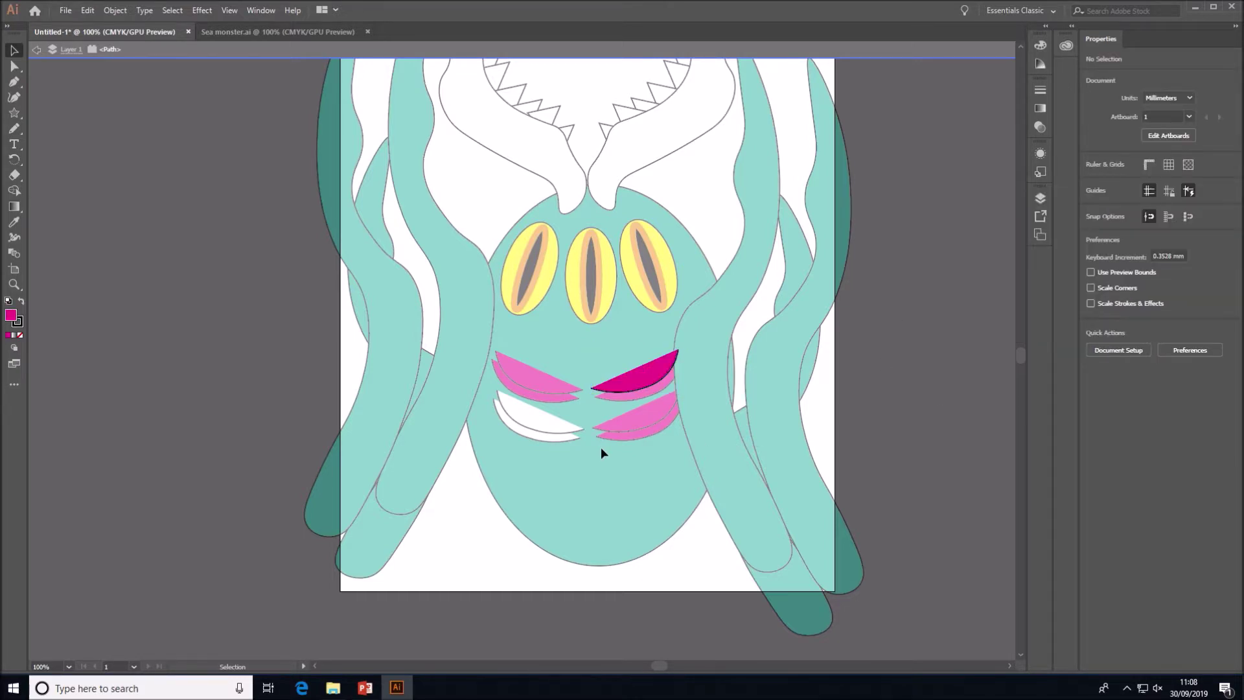
double_click(551, 429)
Step: Fill both curves of the lower-left mouth pair with the same magenta as the others
left_click(549, 431)
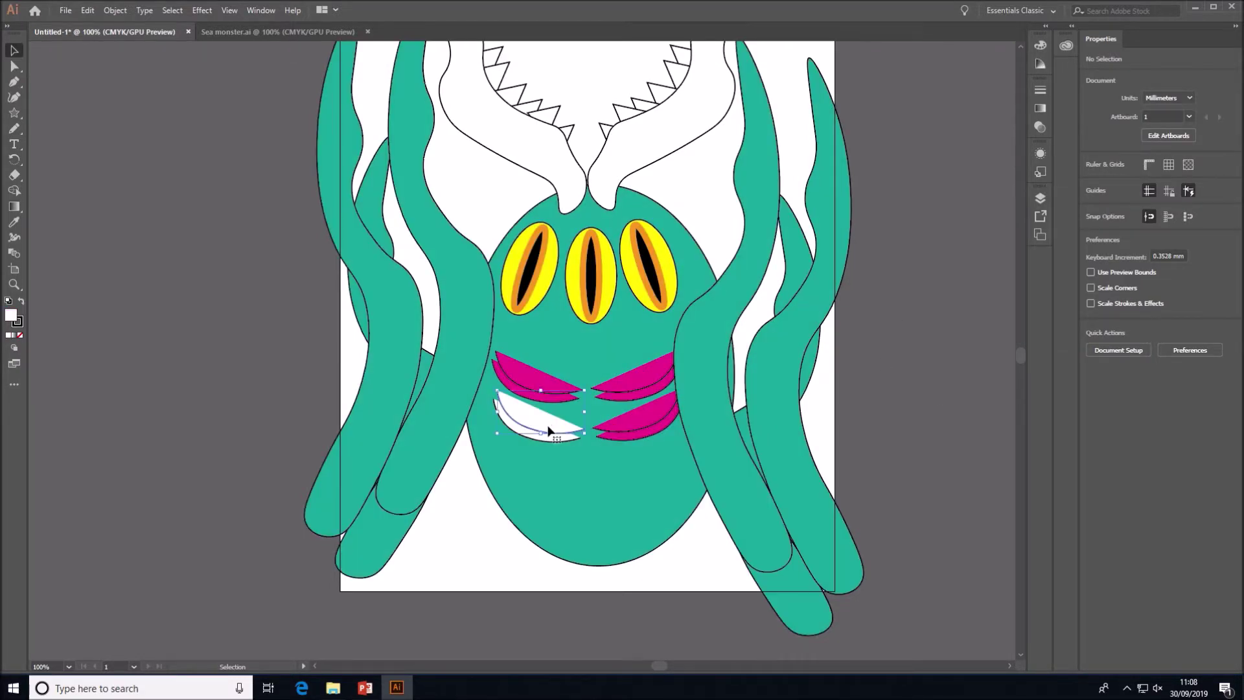
left_click(1092, 183)
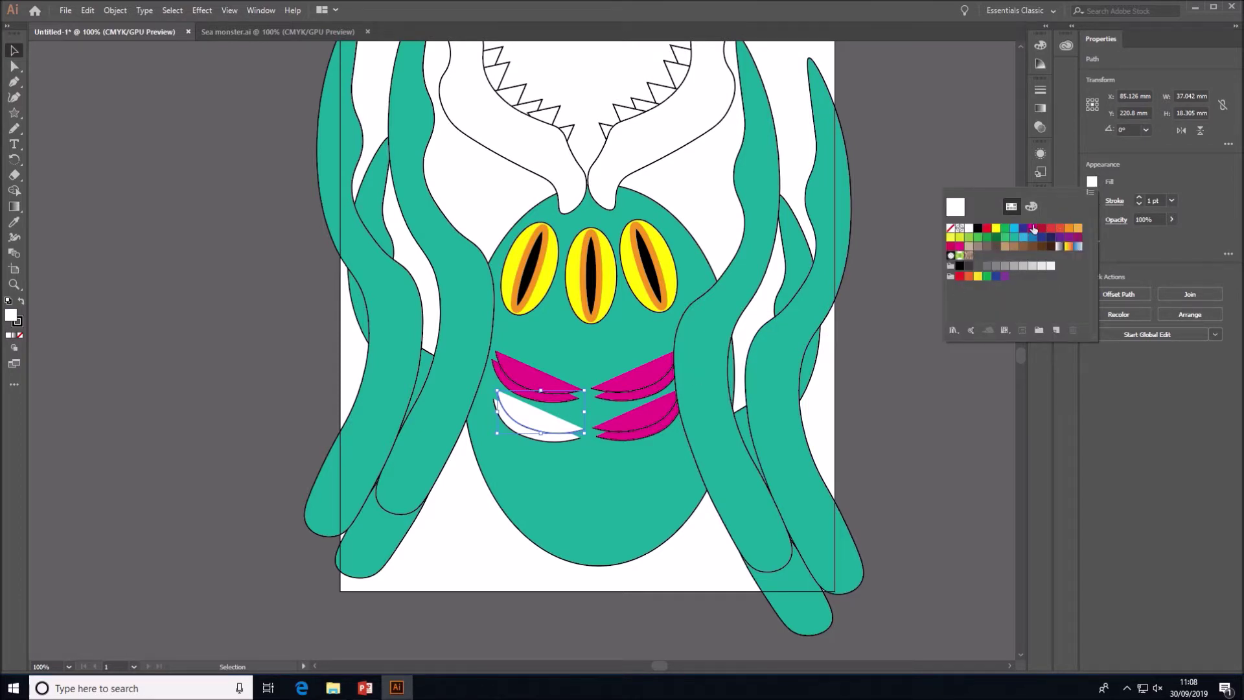
left_click(1035, 228)
left_click_drag(556, 436, 552, 444)
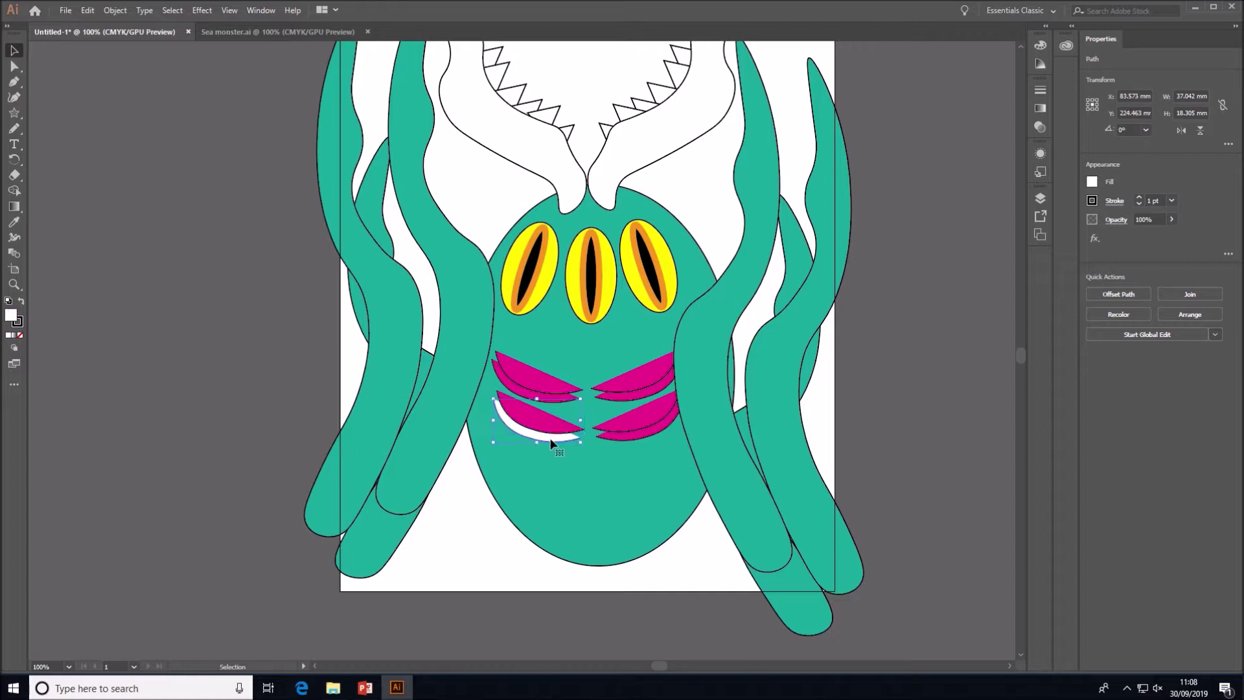
left_click(1090, 196)
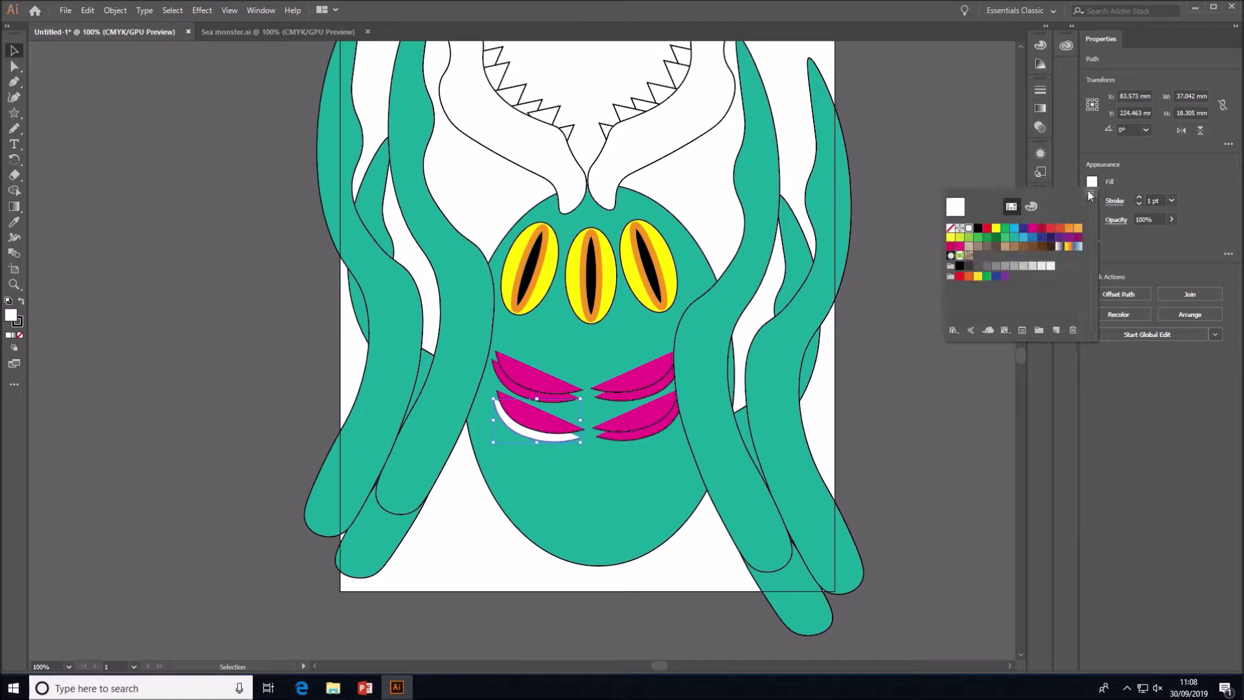
left_click(1035, 231)
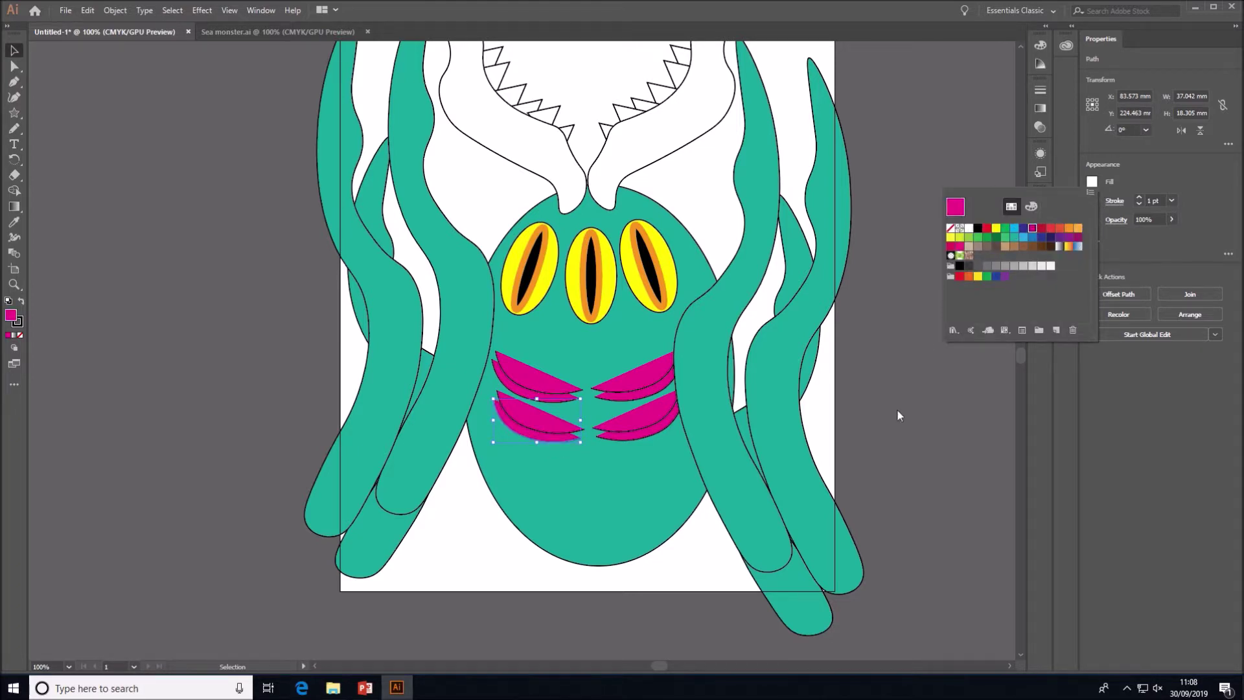
left_click(894, 440)
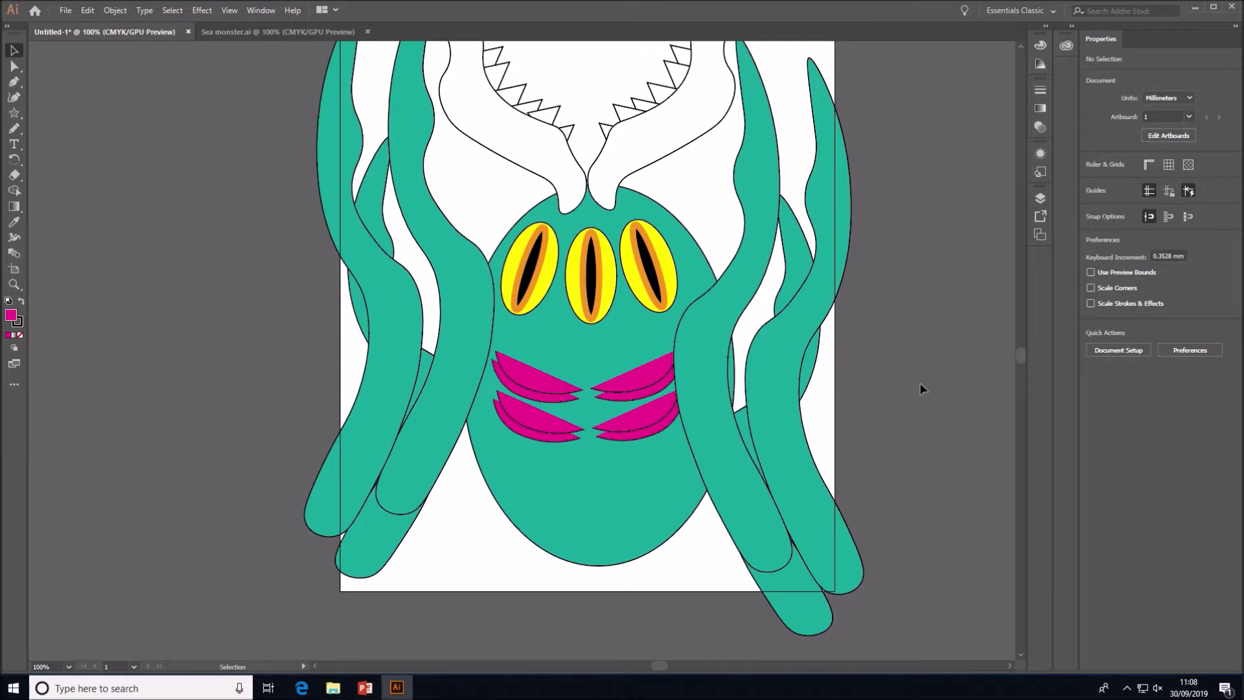
Step: Fill the right horn above the body with the teal green swatch used on the tentacles
scroll(689, 355, "up", 2)
left_click(691, 211)
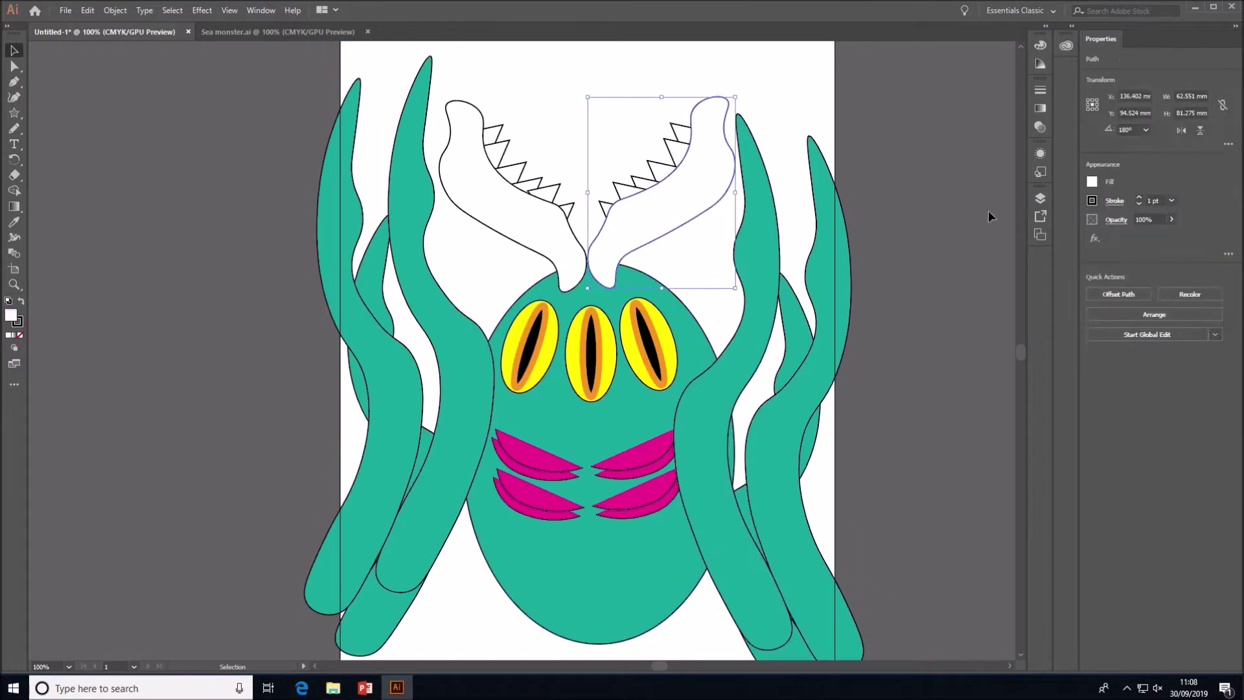
left_click(1093, 182)
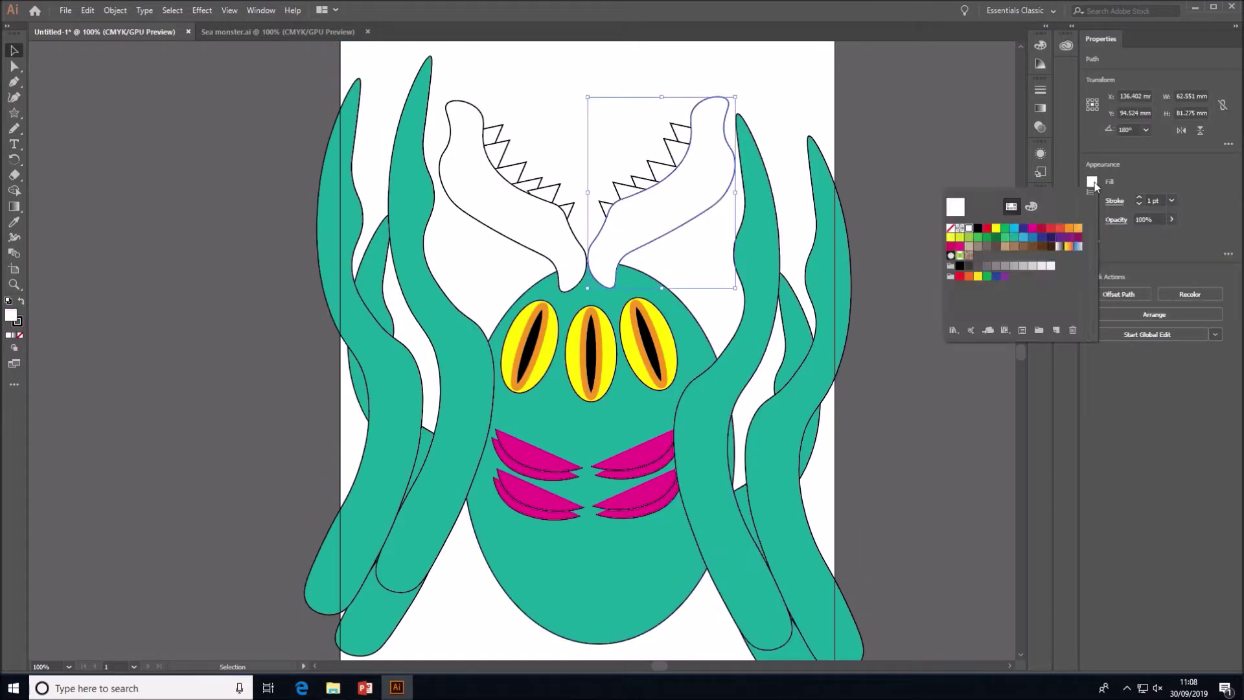
left_click(1016, 237)
Step: Fill the left horn with the same teal green as the right one
double_click(562, 229)
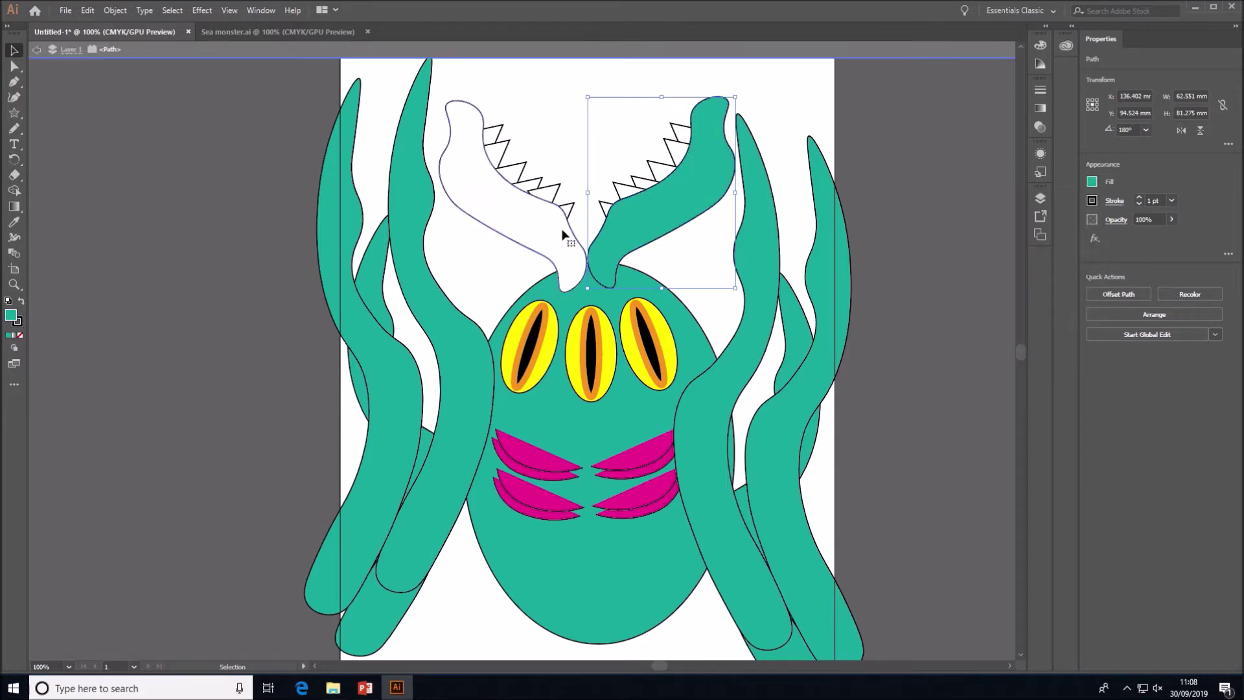
left_click(1093, 182)
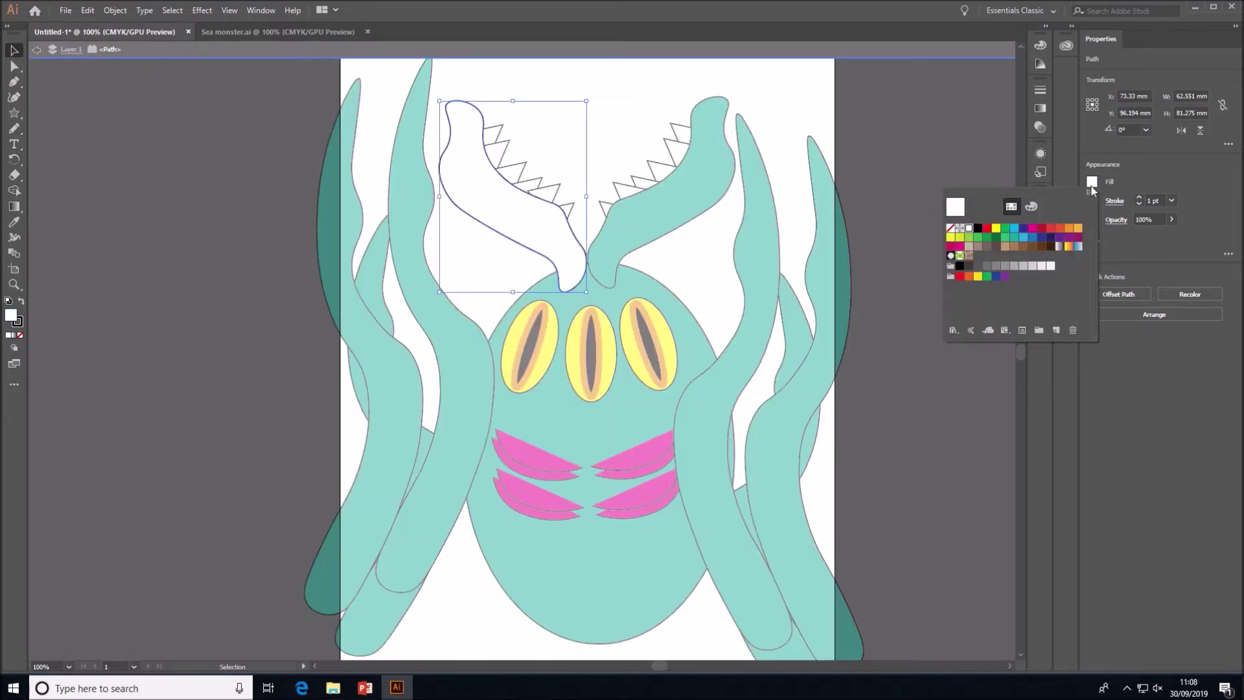
left_click(1015, 239)
left_click(656, 235)
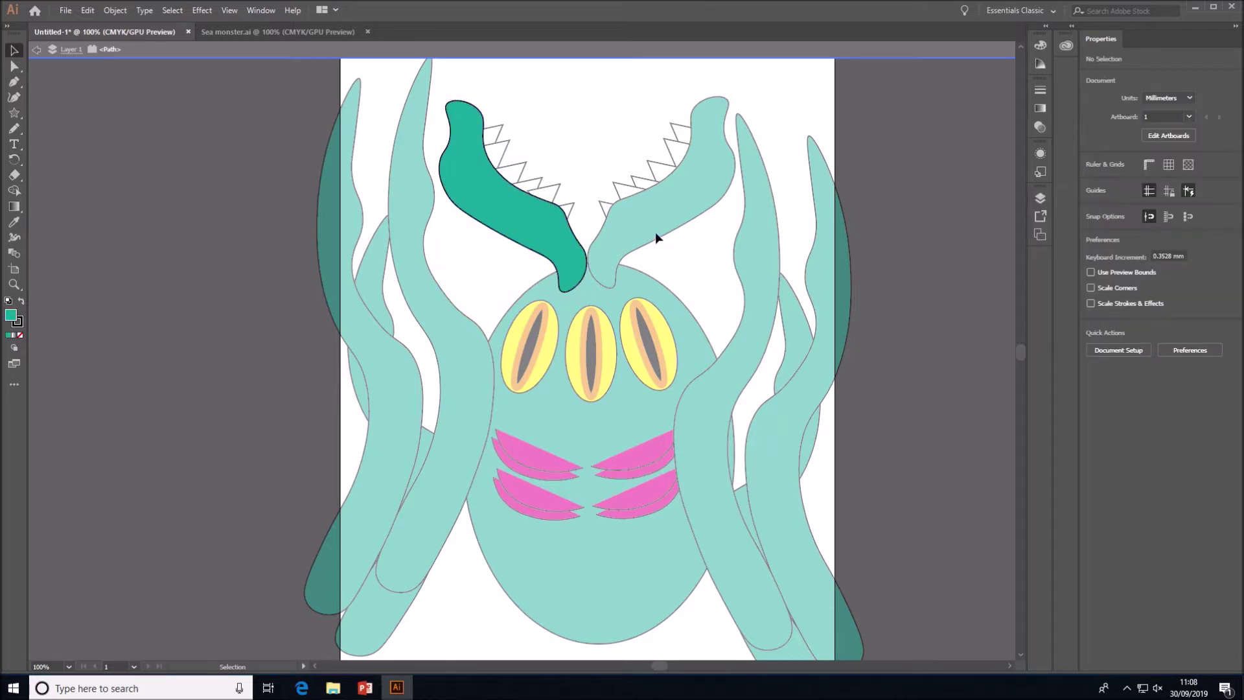
double_click(674, 227)
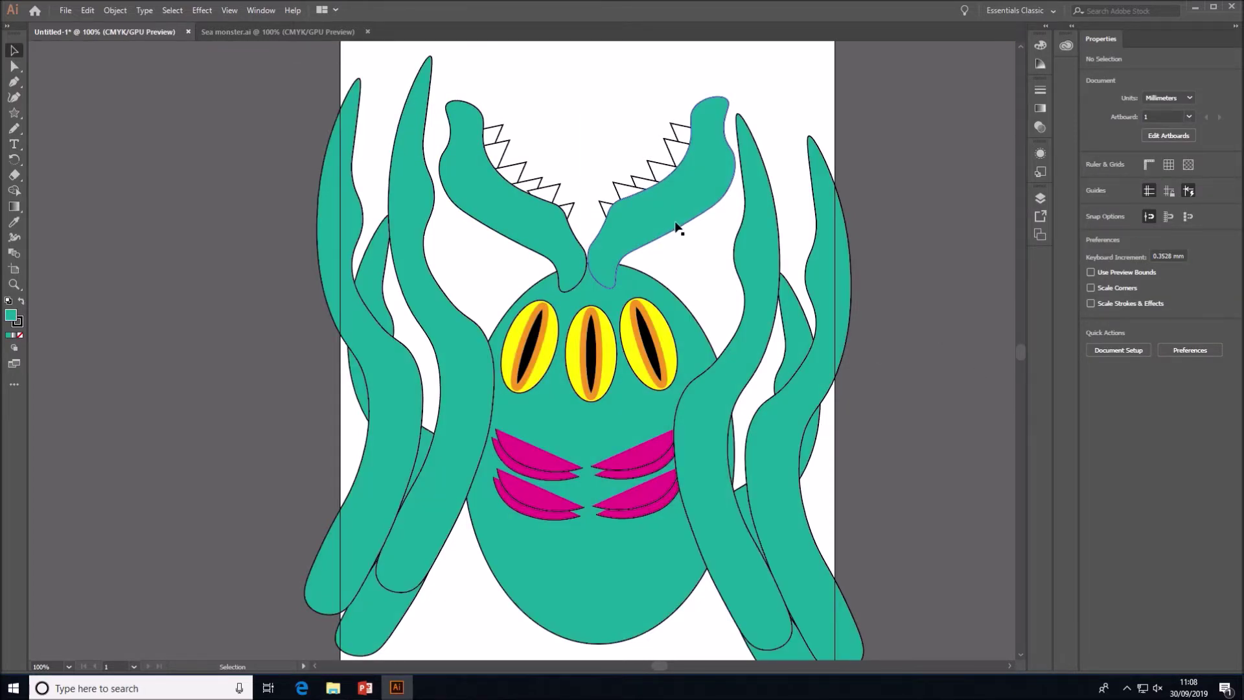
Step: Remove the black outline from the right horn by setting its stroke to None
left_click(713, 208)
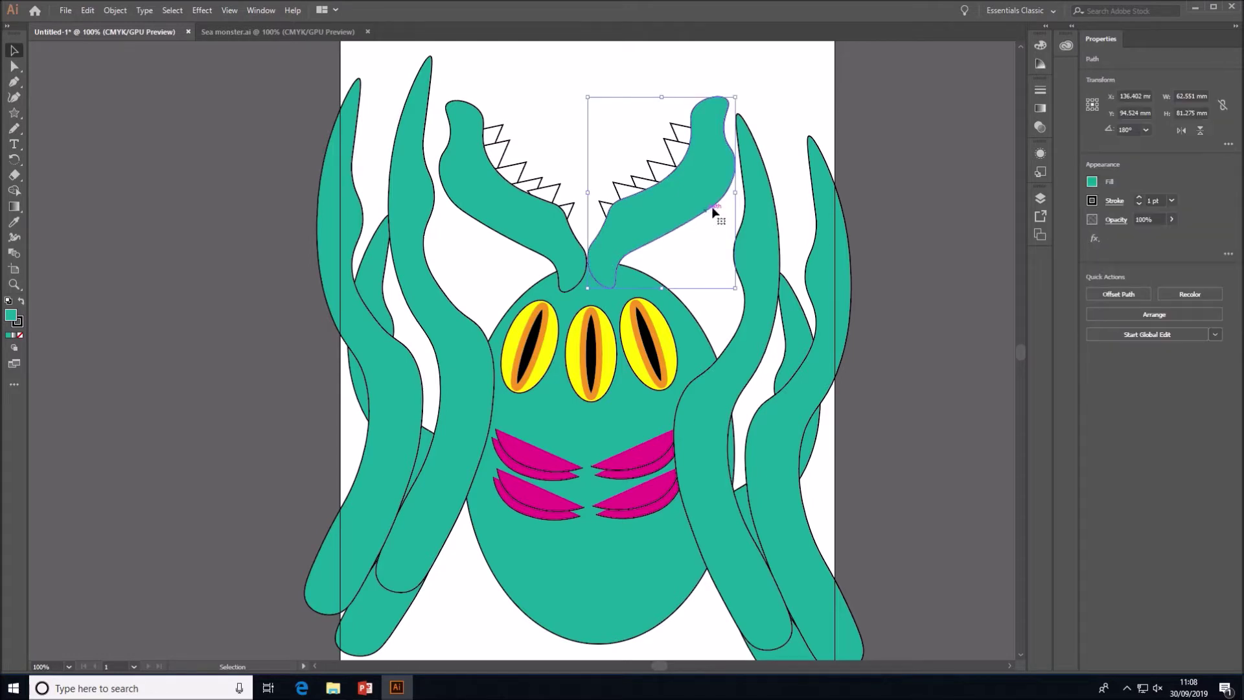
left_click(1093, 201)
left_click(950, 252)
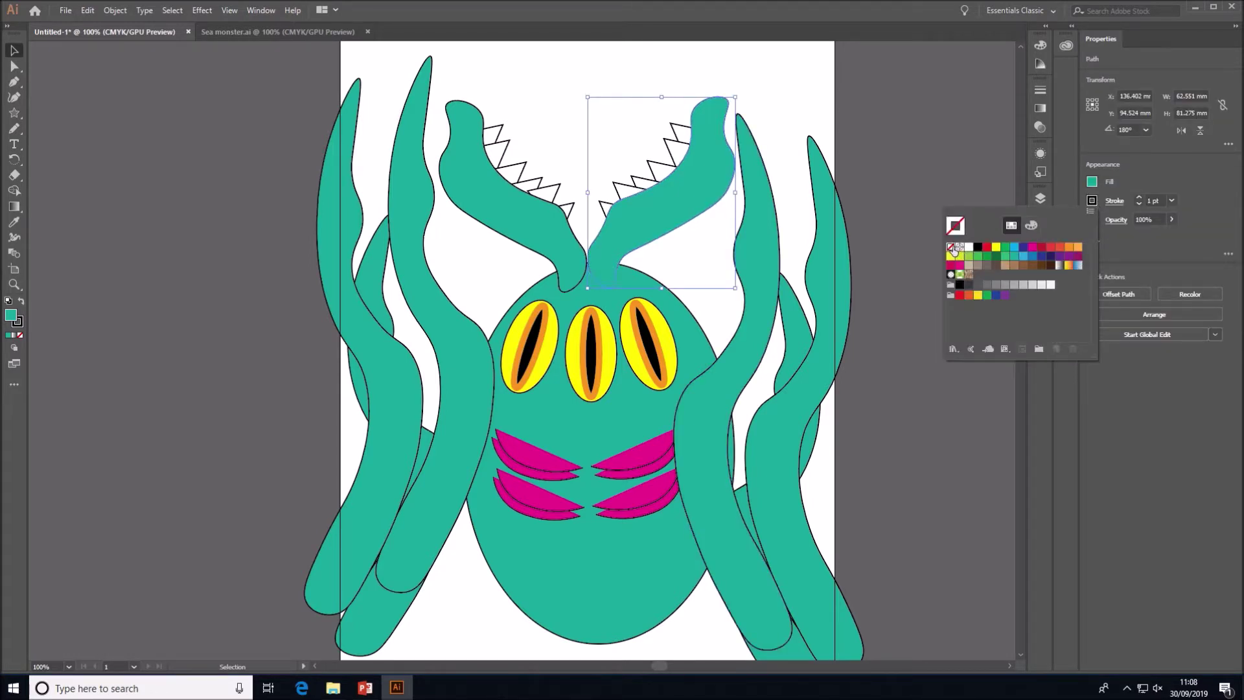
Step: Remove the black outline from the left horn by setting its stroke to None
left_click(575, 235)
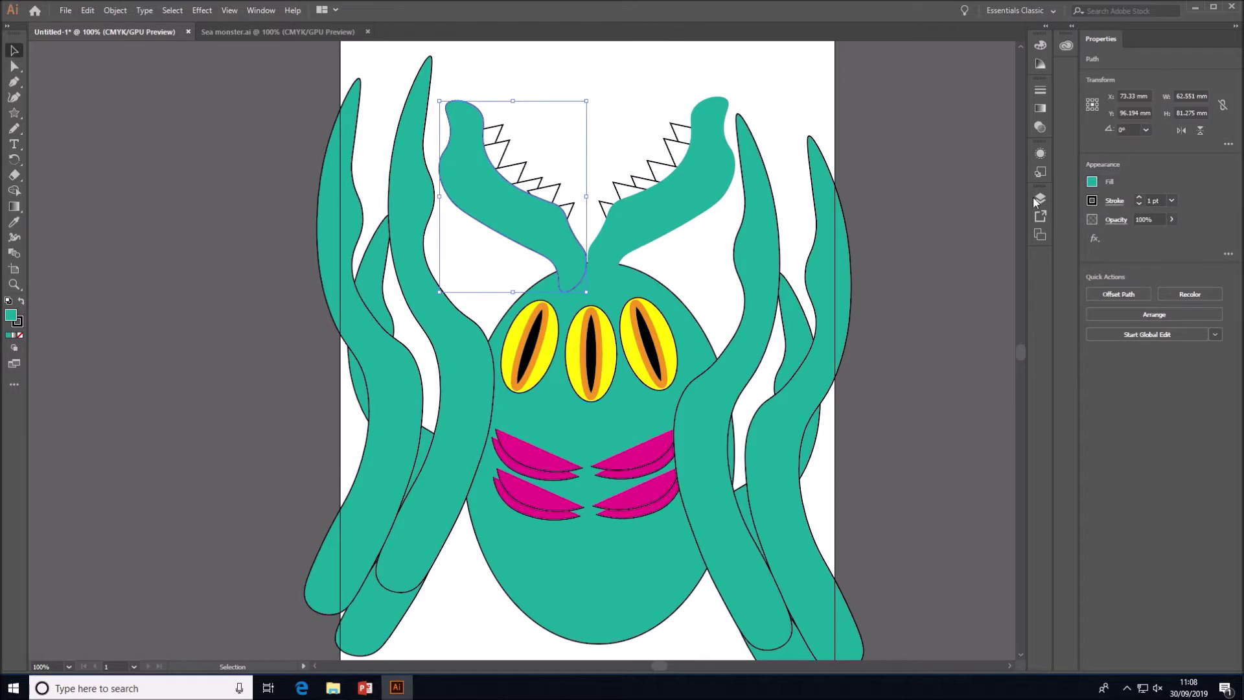
left_click(1092, 202)
left_click(954, 248)
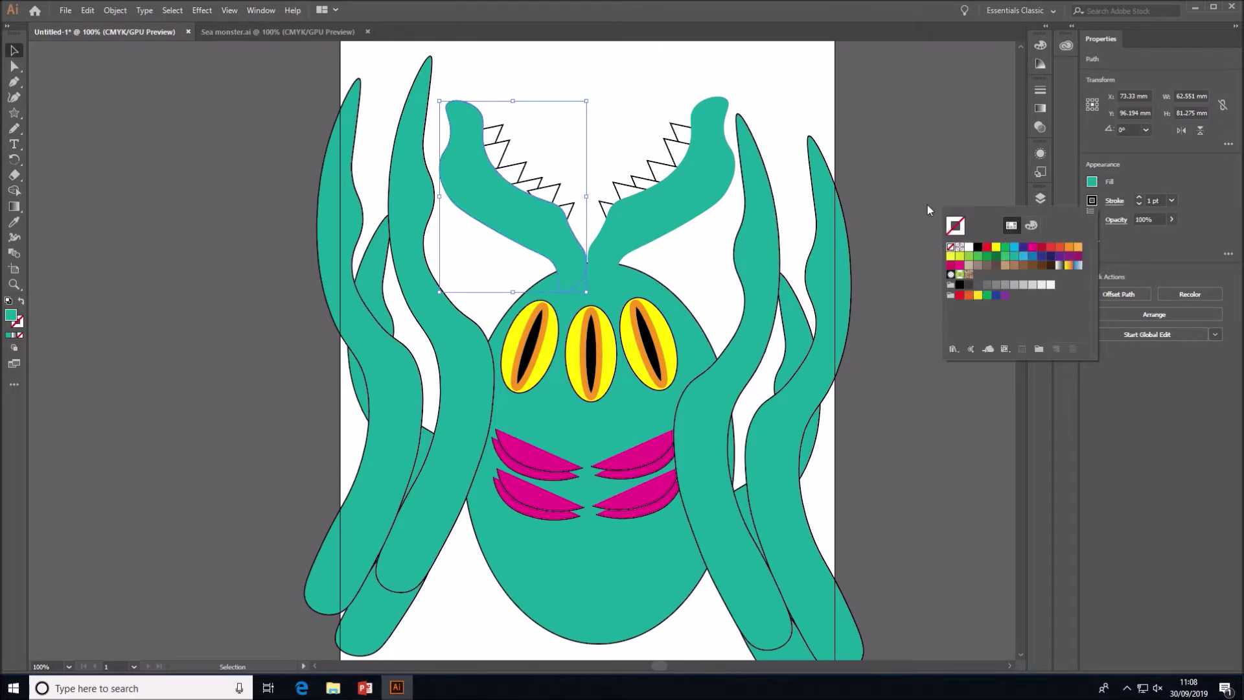
left_click(928, 153)
Step: Fill the group of spikes on the right horn with a yellow-green swatch
left_click(672, 155)
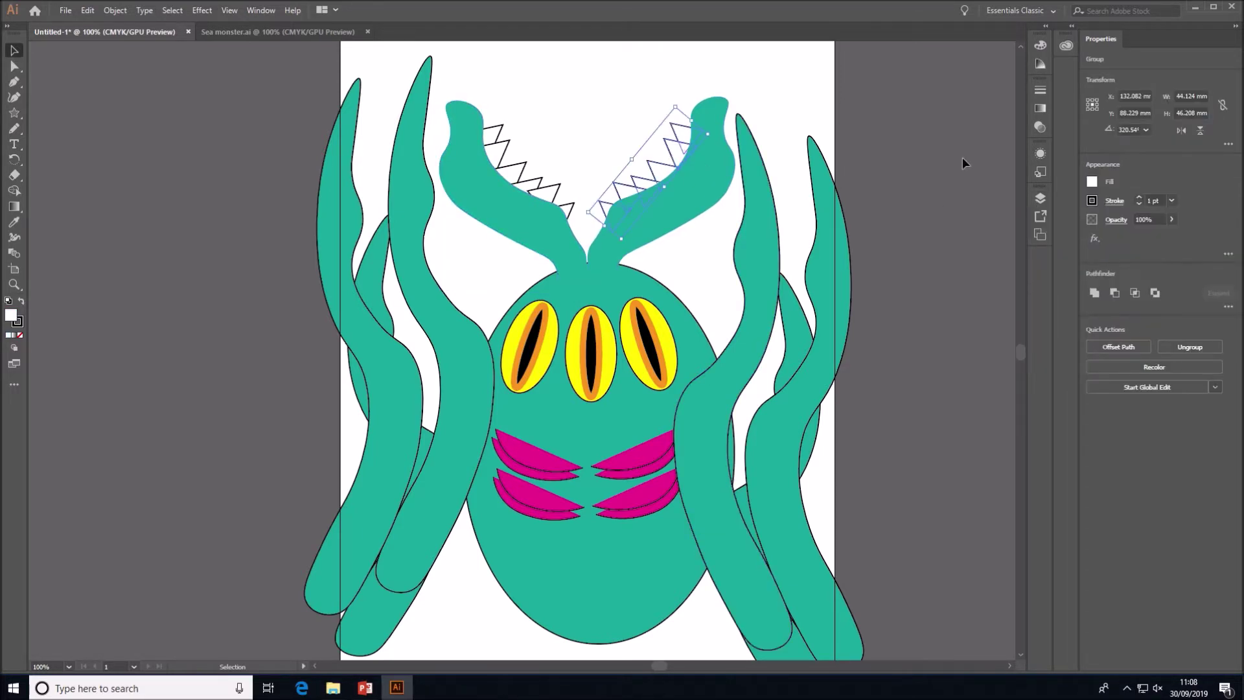
left_click(1092, 182)
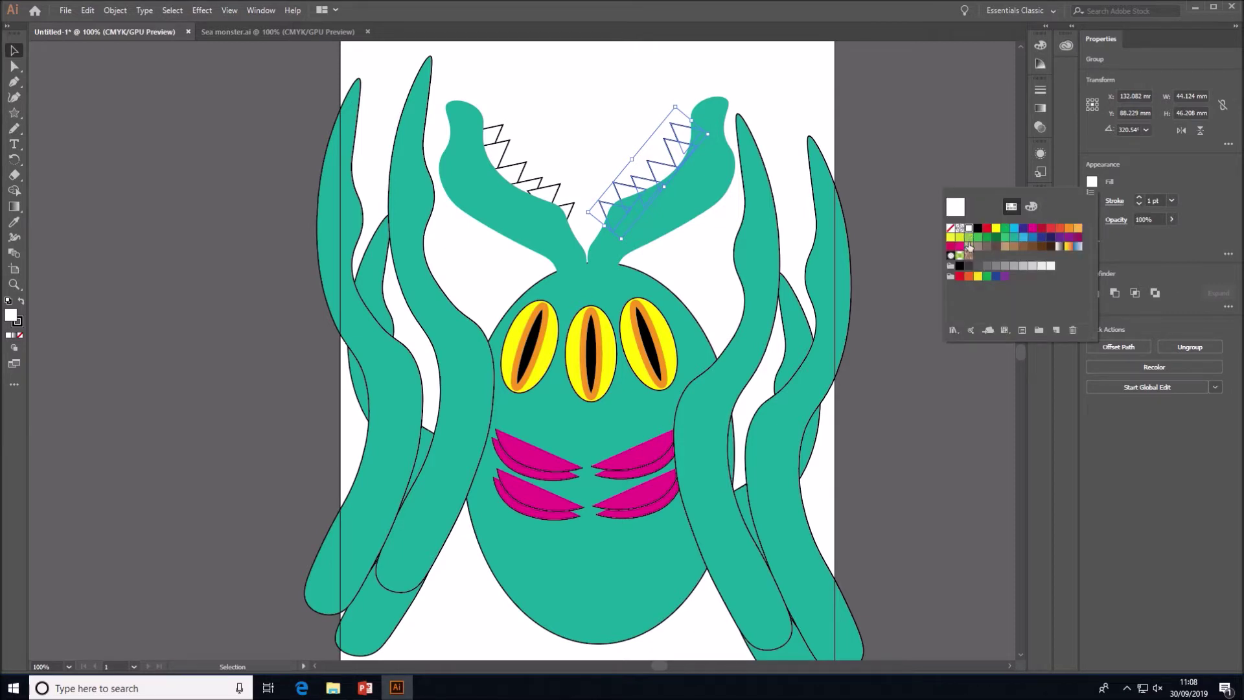
left_click(960, 237)
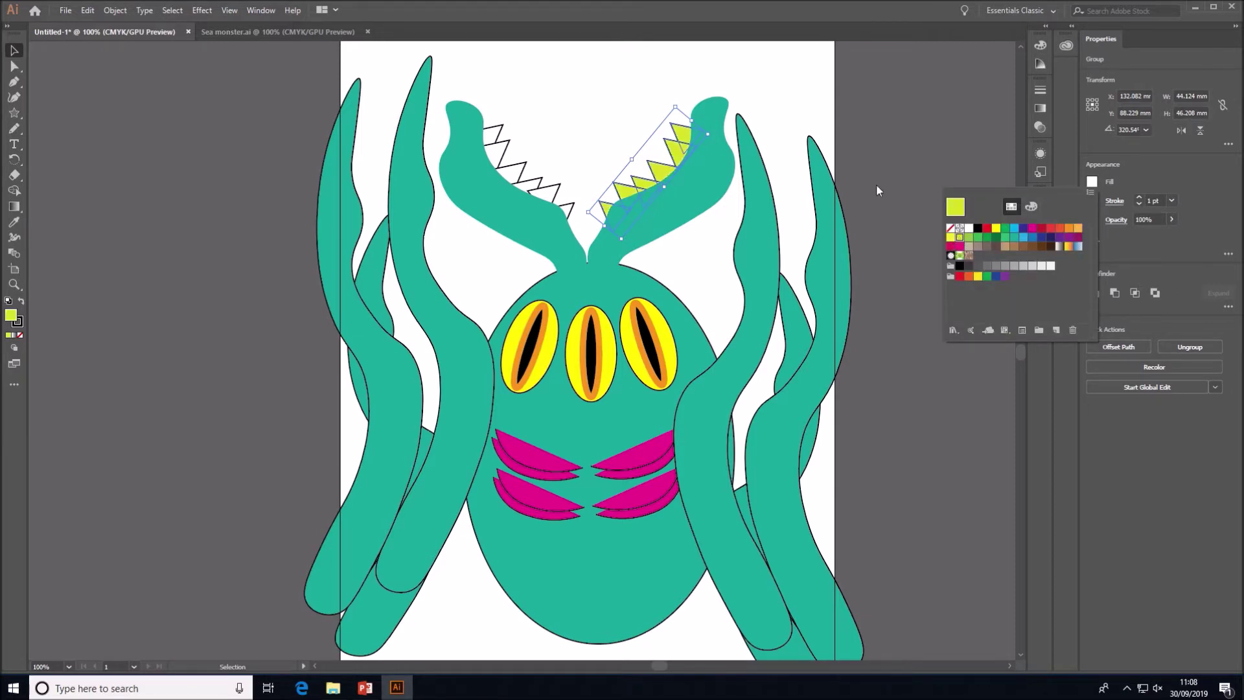
Step: Set the left horn's spikes to no stroke and fill them with the same yellow-green as the right spikes
left_click(518, 172)
left_click(517, 168)
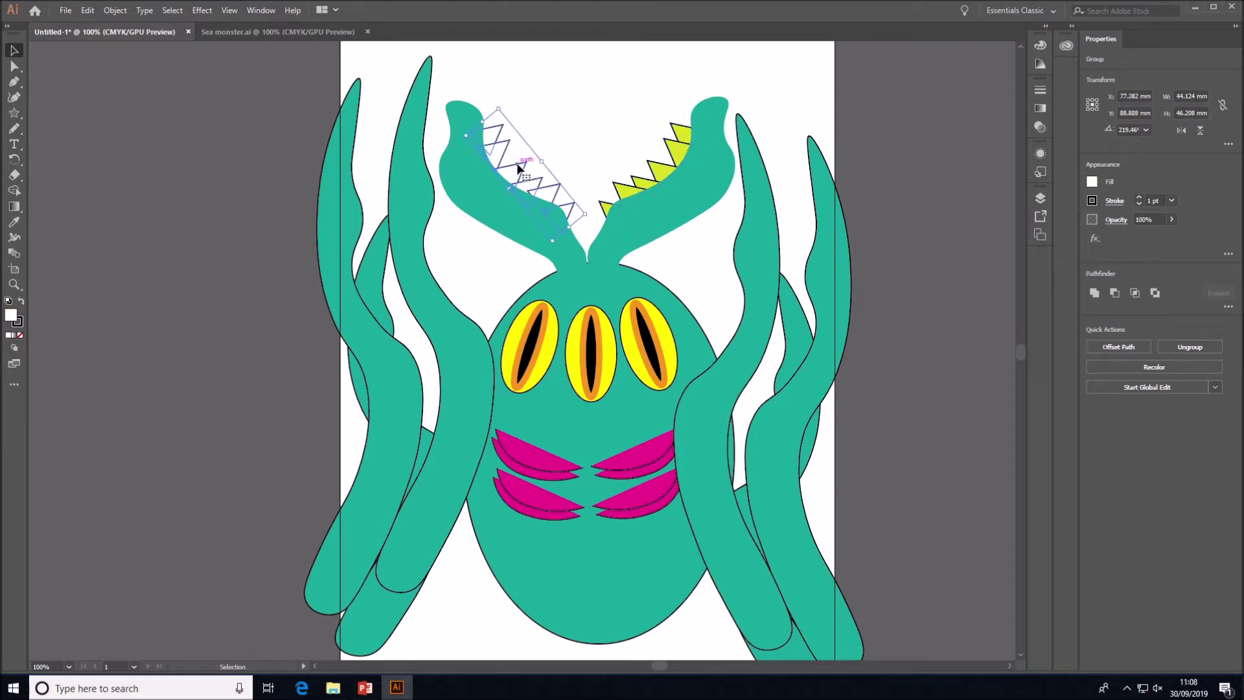
left_click(1092, 201)
left_click(951, 247)
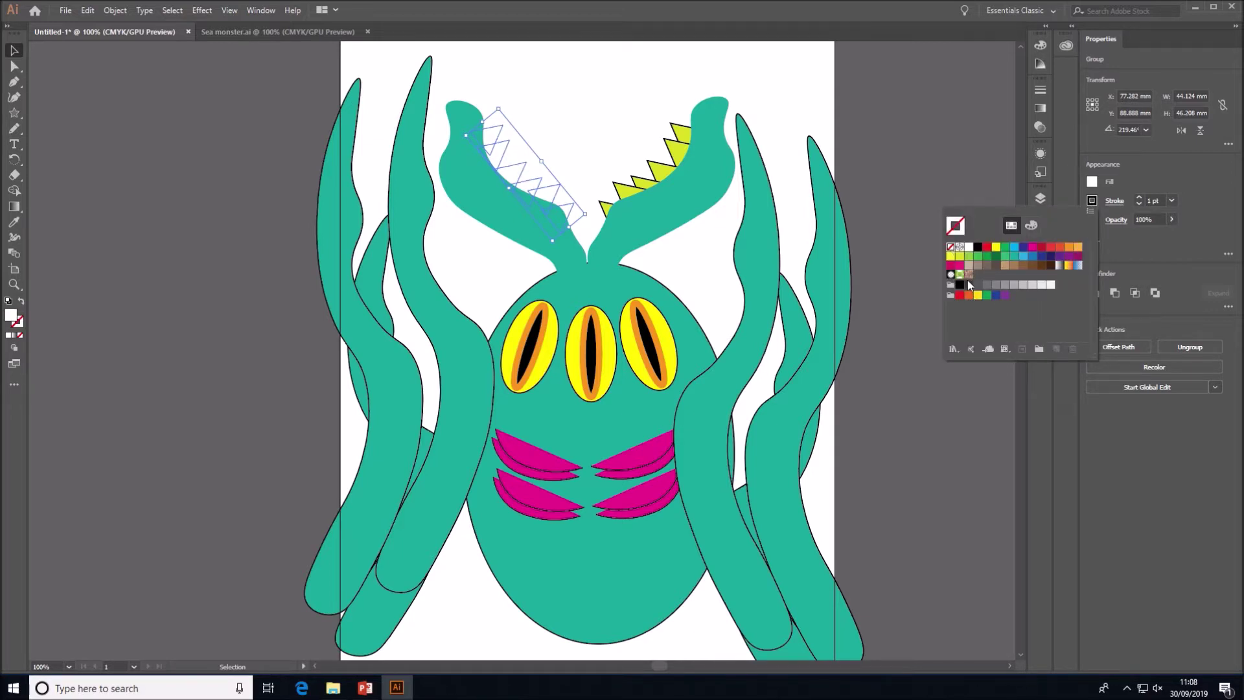
left_click(960, 256)
left_click(950, 246)
left_click(1091, 182)
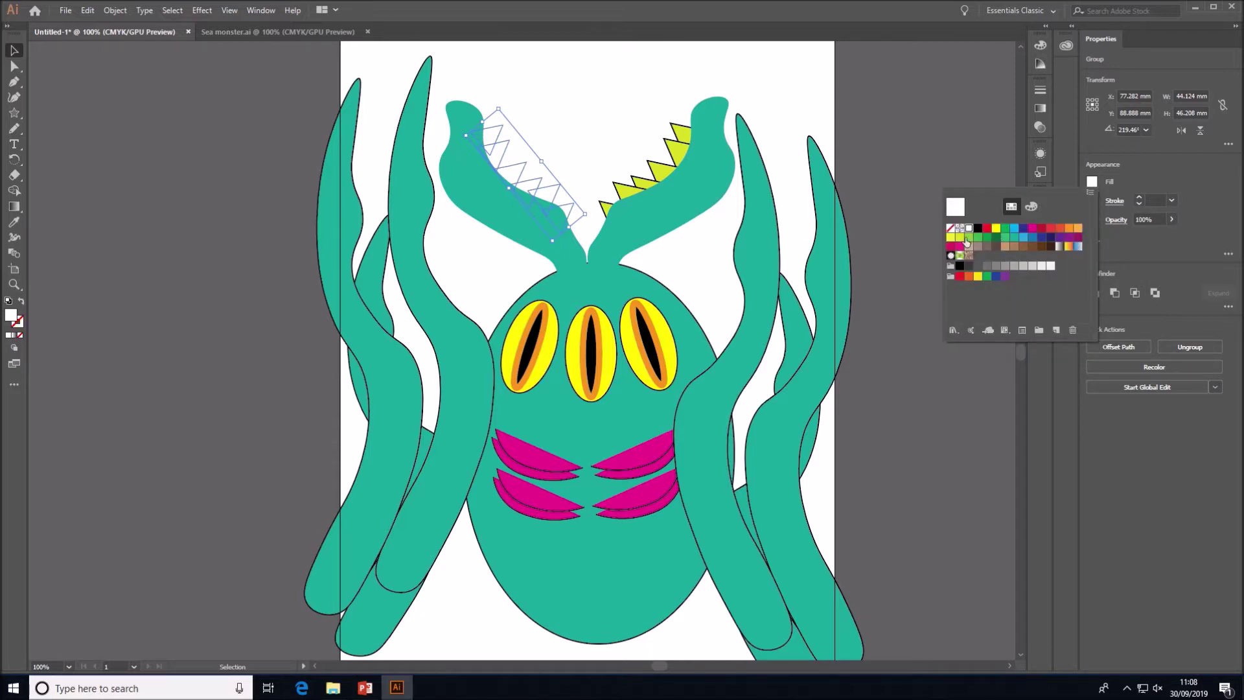
left_click(967, 241)
Step: Remove the black outline from the right horn's spikes by setting their stroke to None
left_click(688, 152)
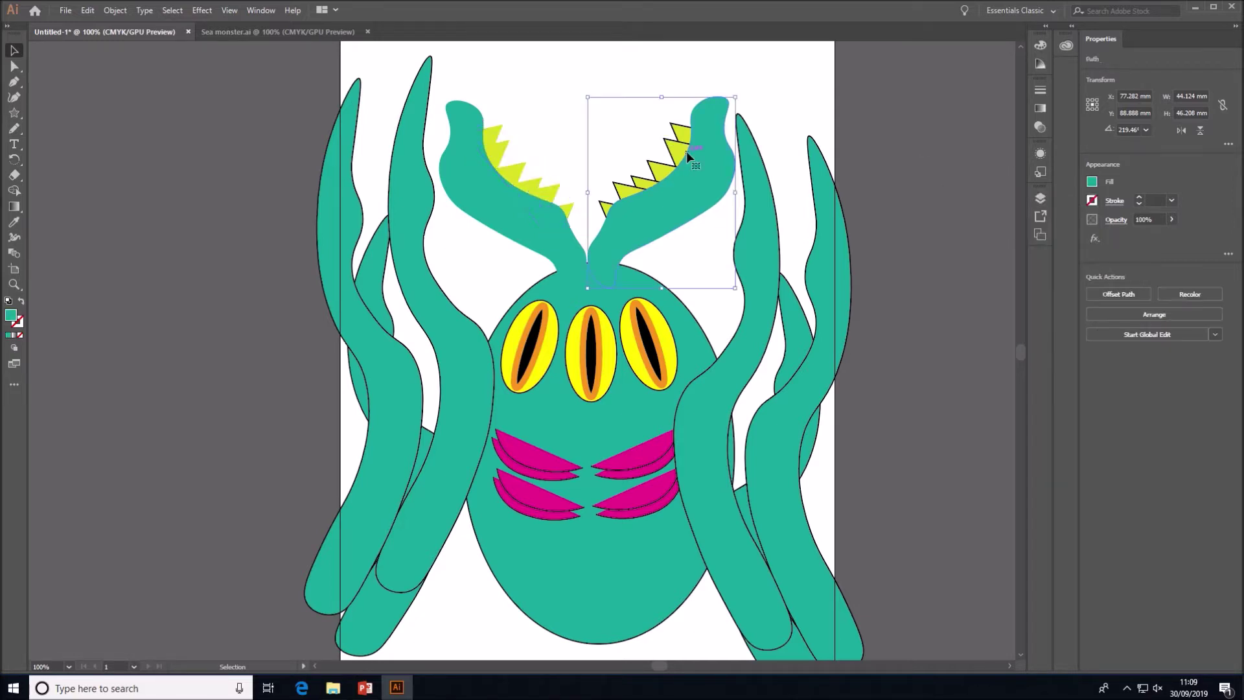
left_click(684, 149)
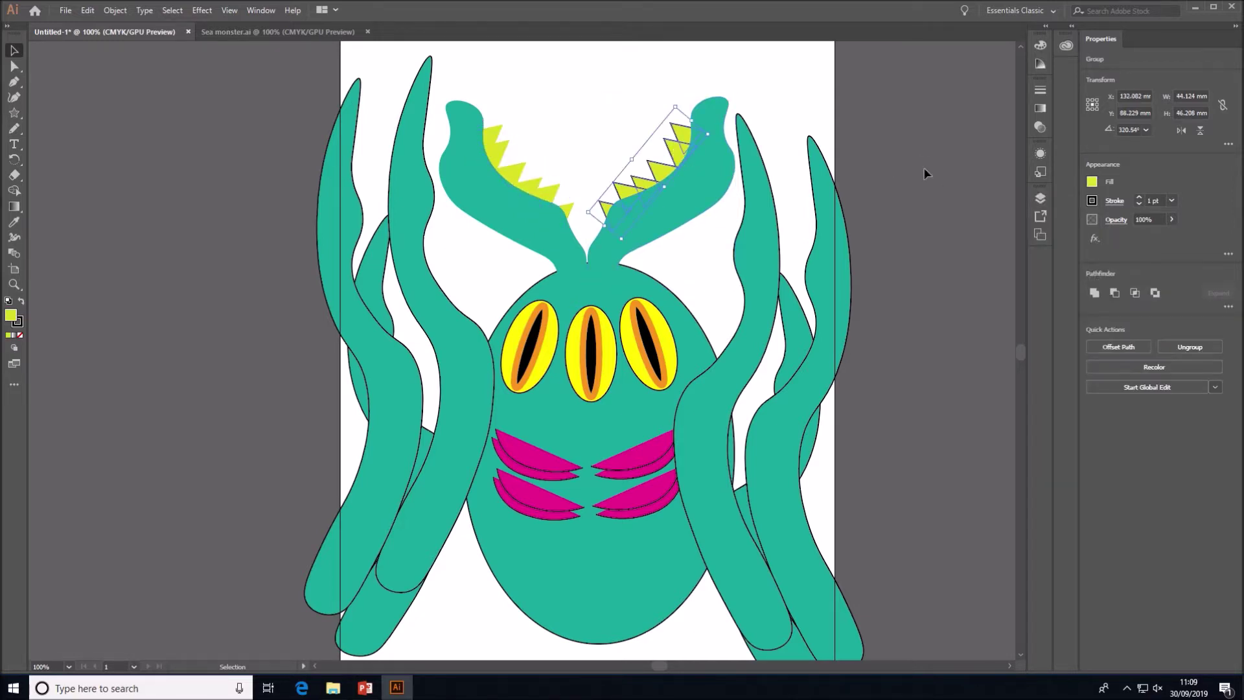
left_click(1095, 200)
left_click(951, 247)
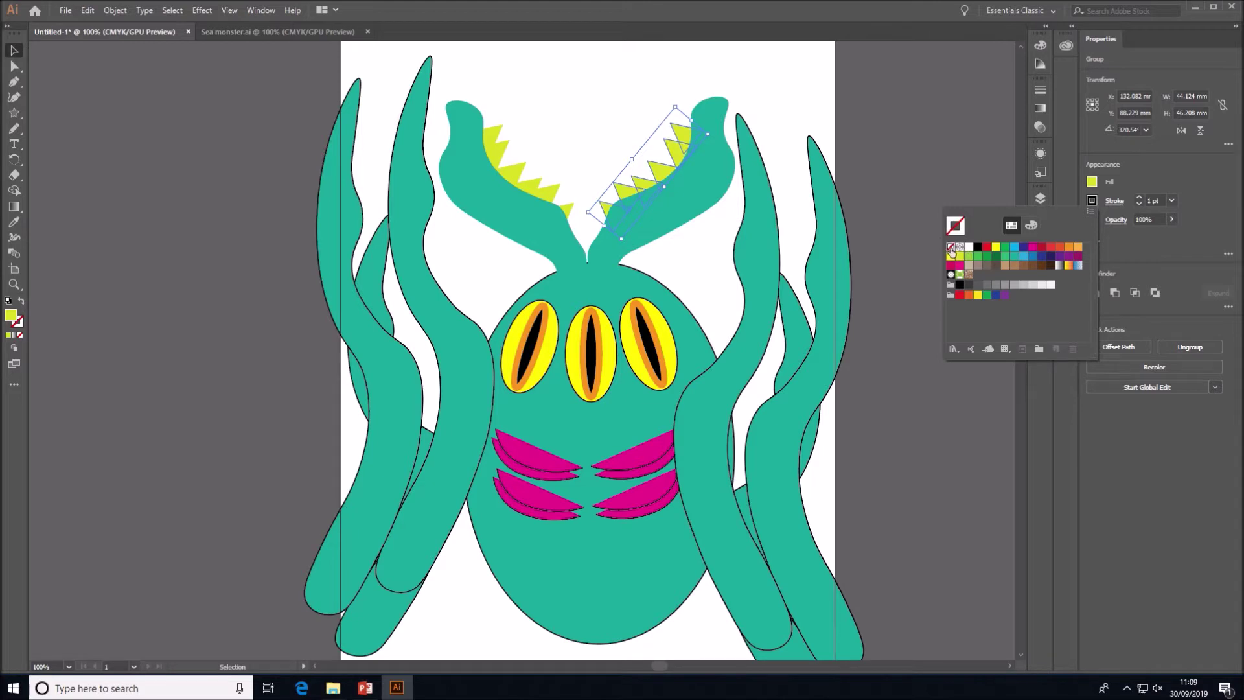
left_click(936, 165)
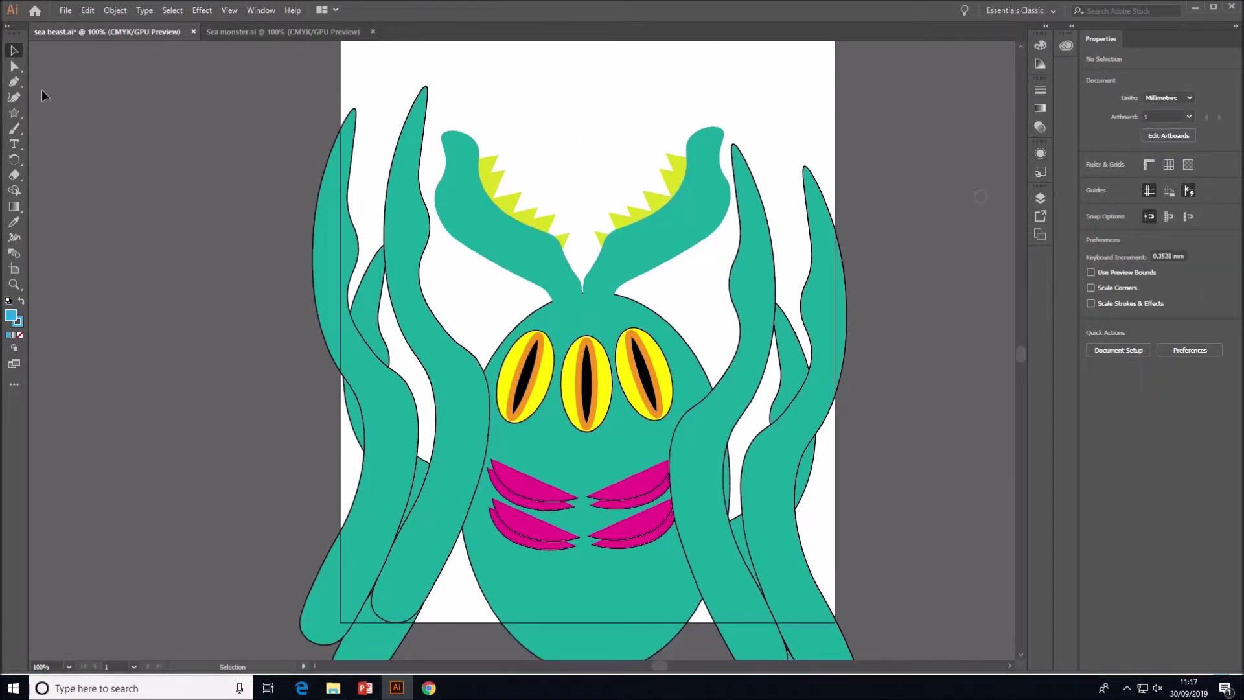
Step: Draw a light blue rectangle about 206 by 230 mm from the page's upper-left corner over the artwork
left_click_drag(21, 118, 45, 118)
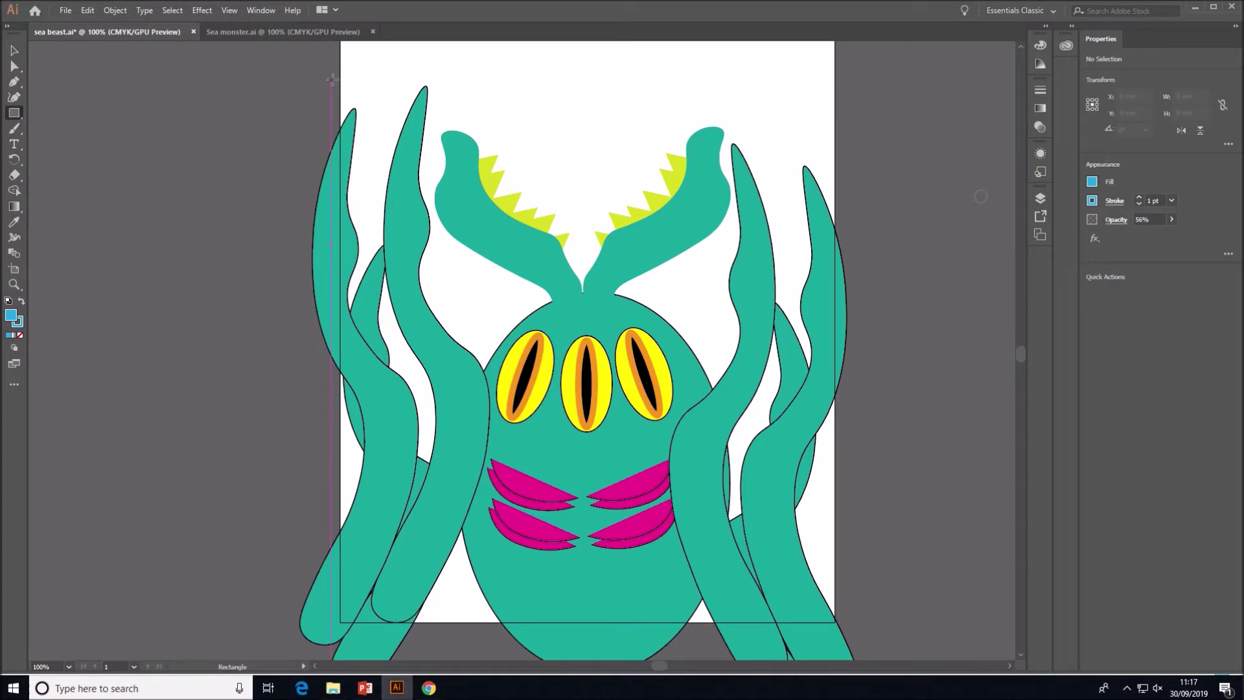
scroll(347, 75, "up", 5)
scroll(348, 75, "up", 3)
mouse_move(342, 80)
left_mouse_down()
mouse_move(375, 139)
mouse_move(739, 570)
mouse_move(825, 593)
mouse_move(826, 621)
left_mouse_up()
scroll(825, 584, "down", 7)
left_click_drag(822, 403, 827, 424)
key("Delete")
Step: Stretch the blue rectangle to the page's lower and right edges, making it about 210 by 297 mm
left_click(13, 50)
left_click(592, 242)
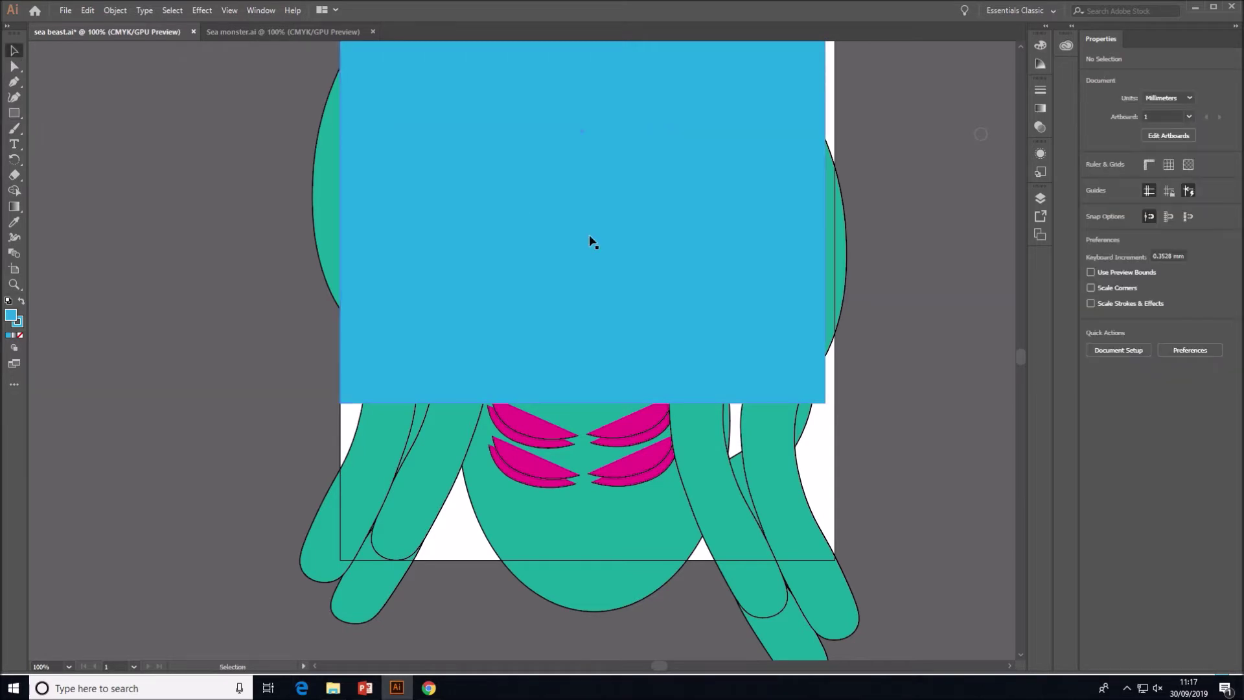
left_click_drag(828, 403, 862, 436)
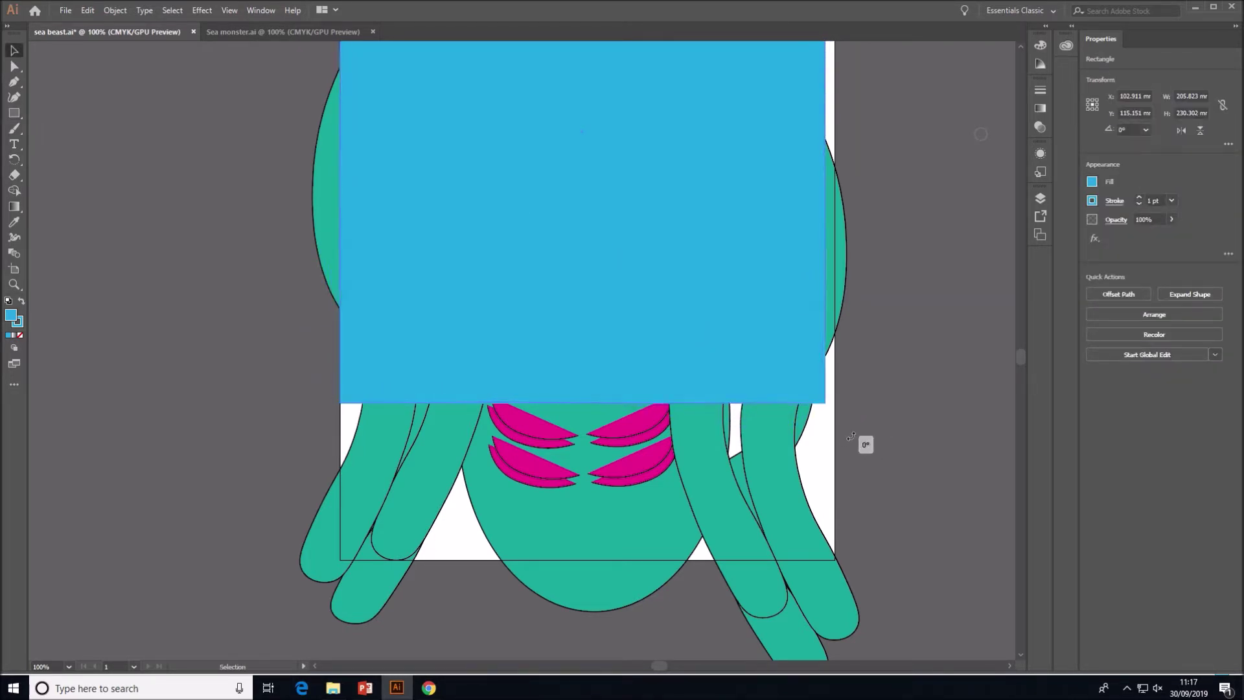
left_click_drag(583, 403, 601, 559)
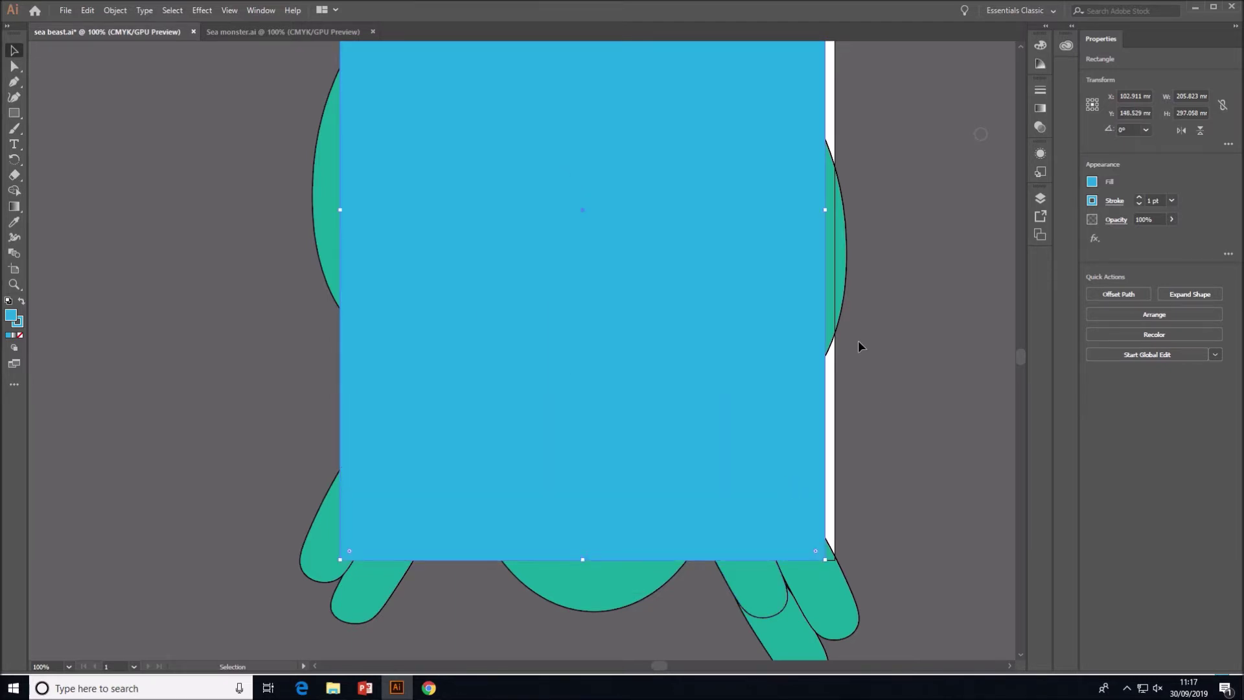
scroll(843, 328, "up", 3)
left_click_drag(827, 320, 835, 320)
Step: Send the blue rectangle behind all the monster artwork and deselect it
right_click(779, 321)
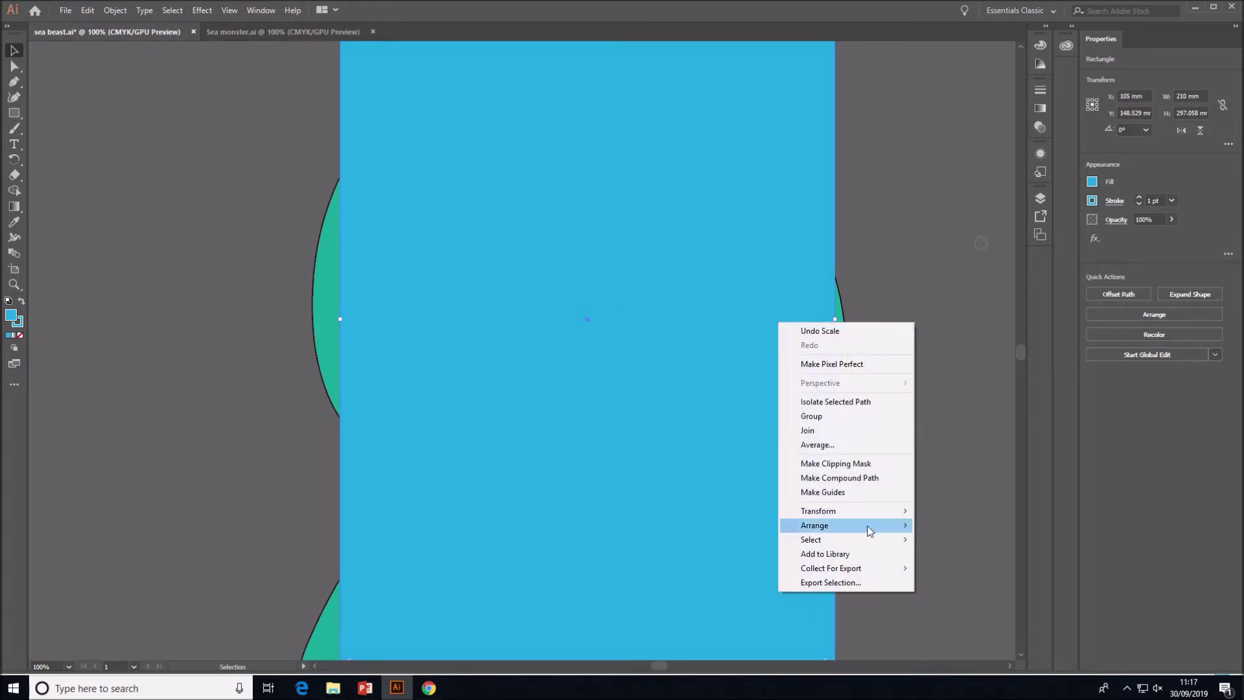
mouse_move(857, 532)
left_click(948, 568)
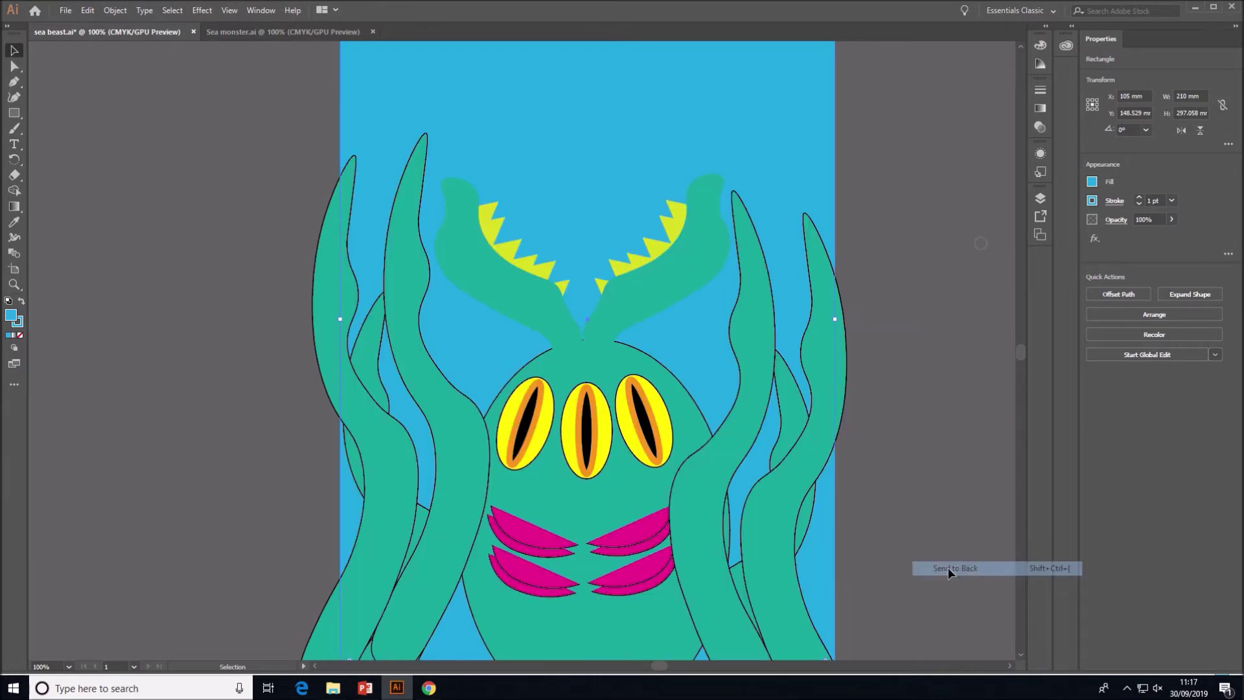
scroll(912, 540, "up", 4)
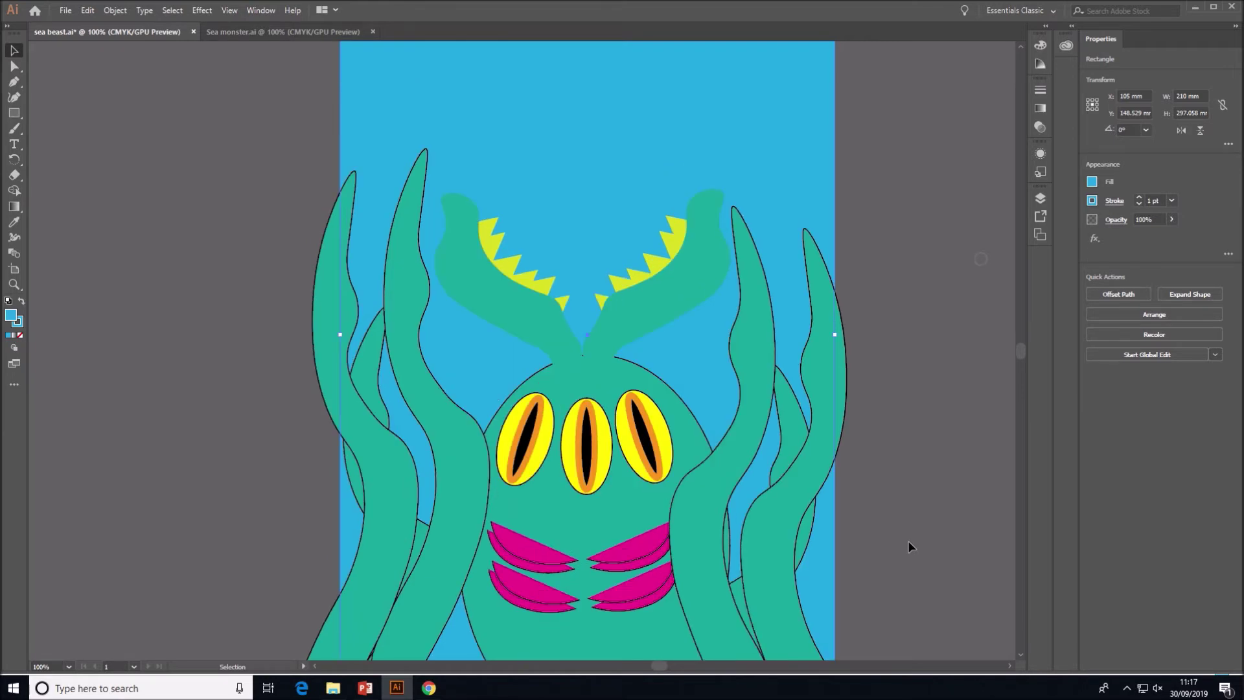
scroll(904, 541, "down", 4)
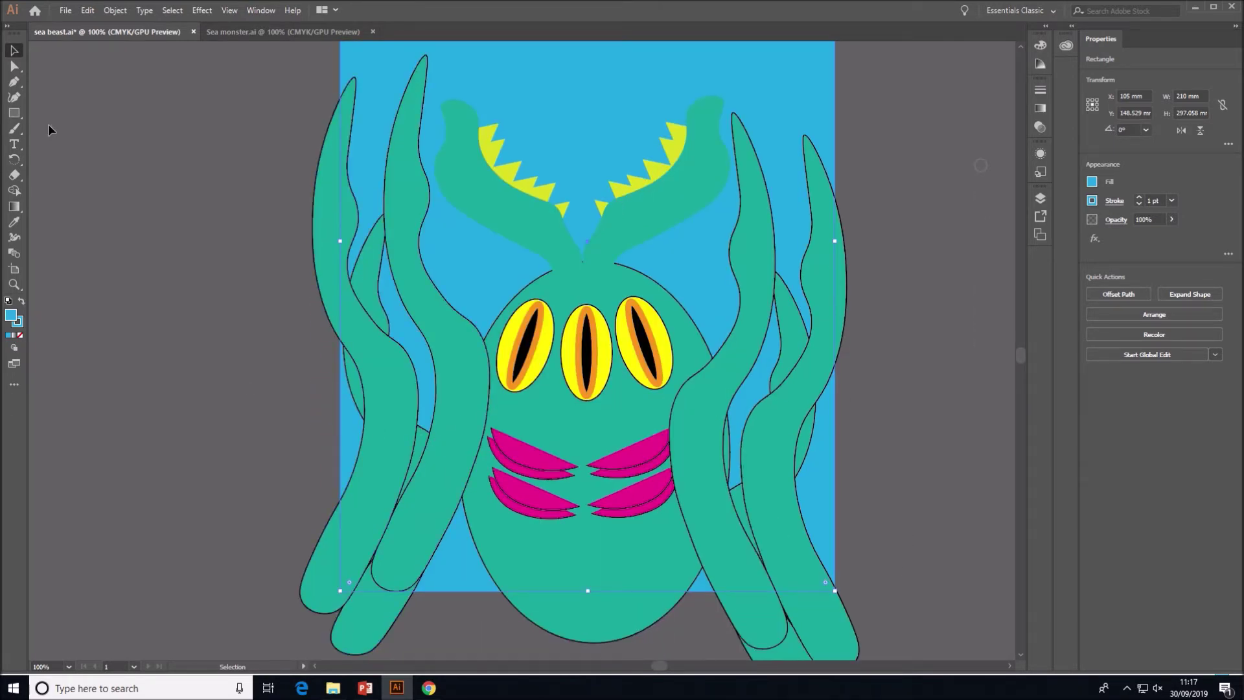
left_click(178, 171)
Step: Set up the Pen tool with no fill and a black stroke
scroll(402, 300, "up", 3)
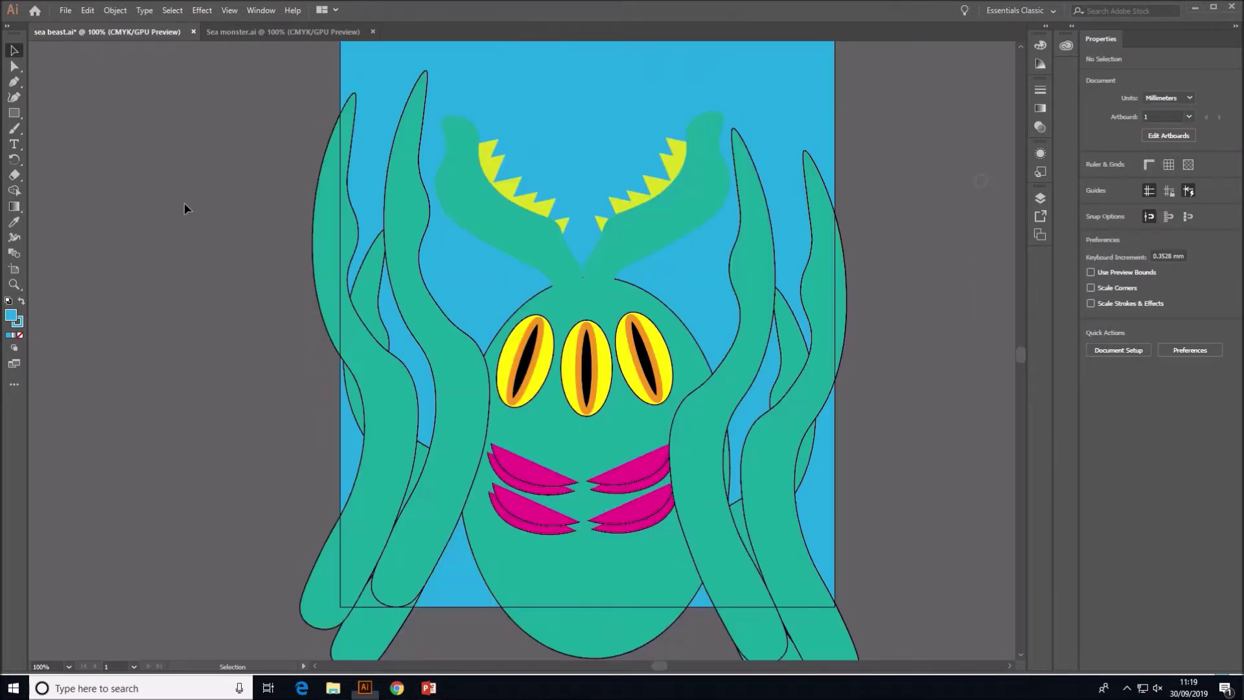
left_click(14, 83)
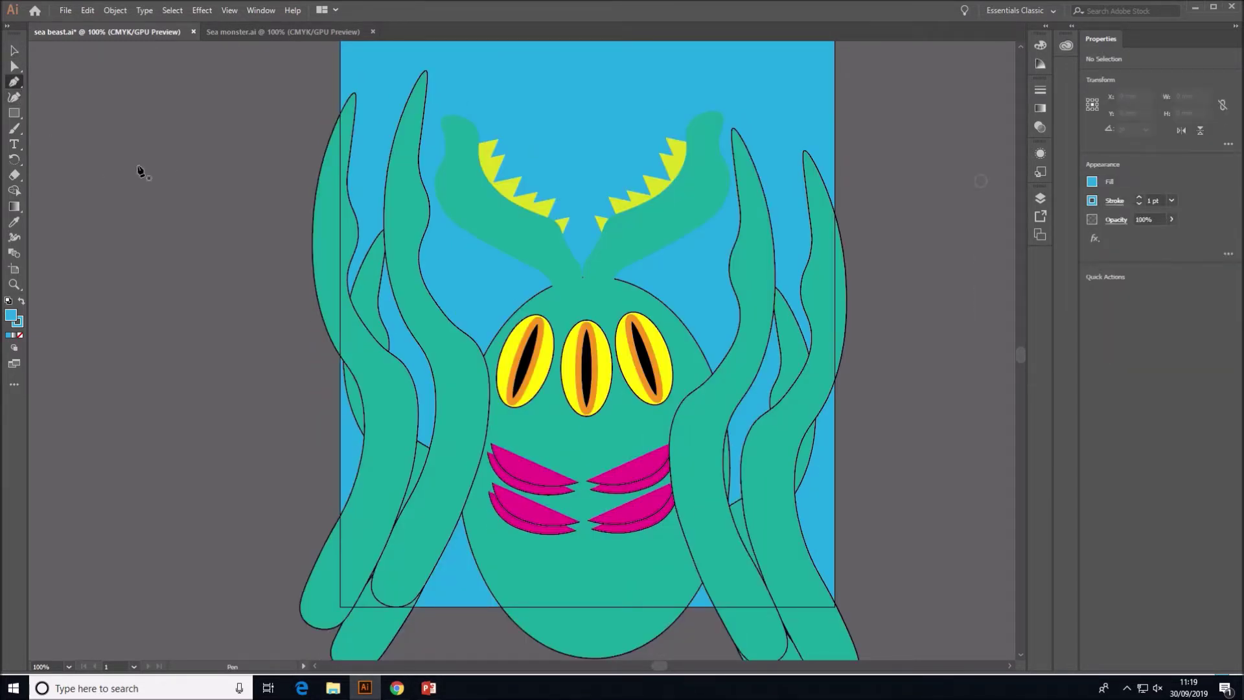
left_click(1092, 182)
left_click(951, 228)
left_click(1092, 200)
left_click(978, 248)
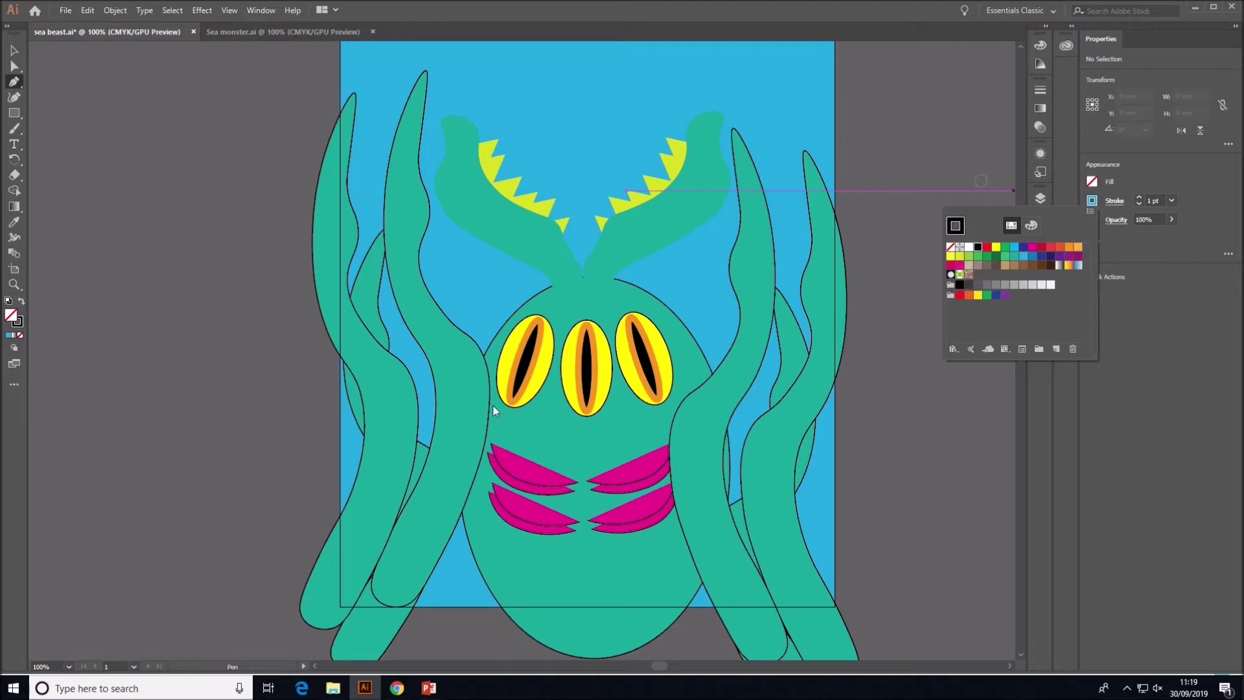
Step: Draw a closed shape across the lower part of the page with an uneven upper edge, following the page's lower corners
left_click(350, 483)
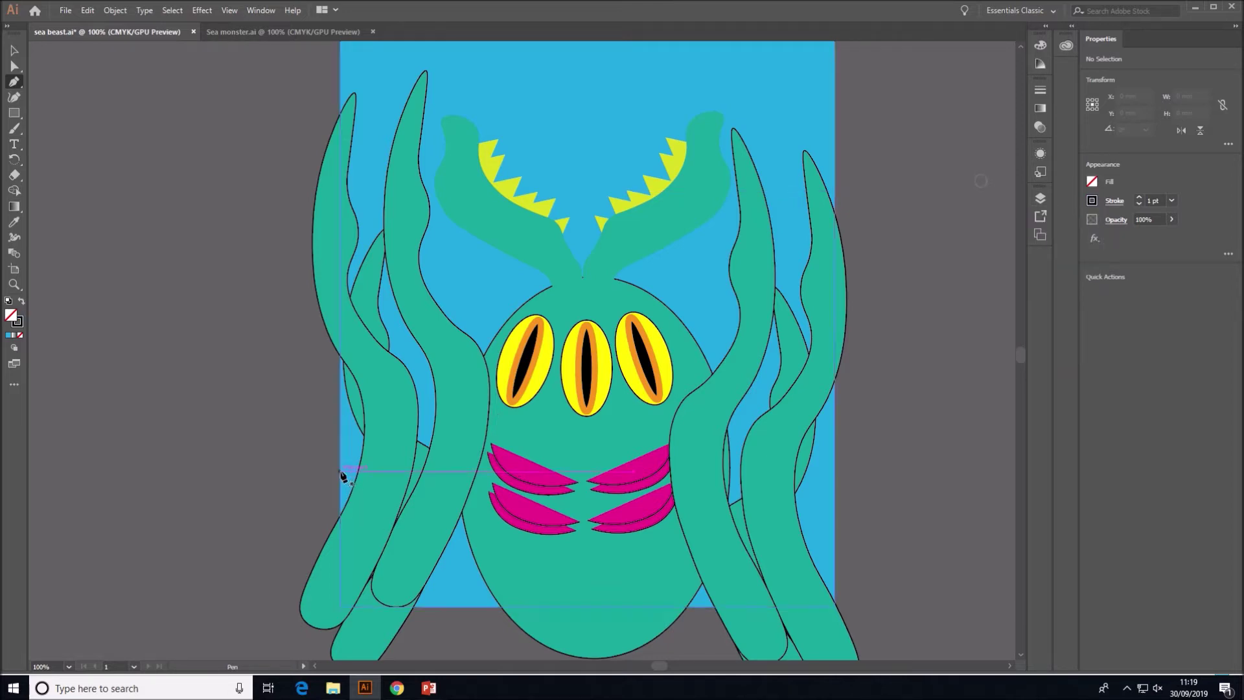
left_click(340, 471)
left_click(414, 514)
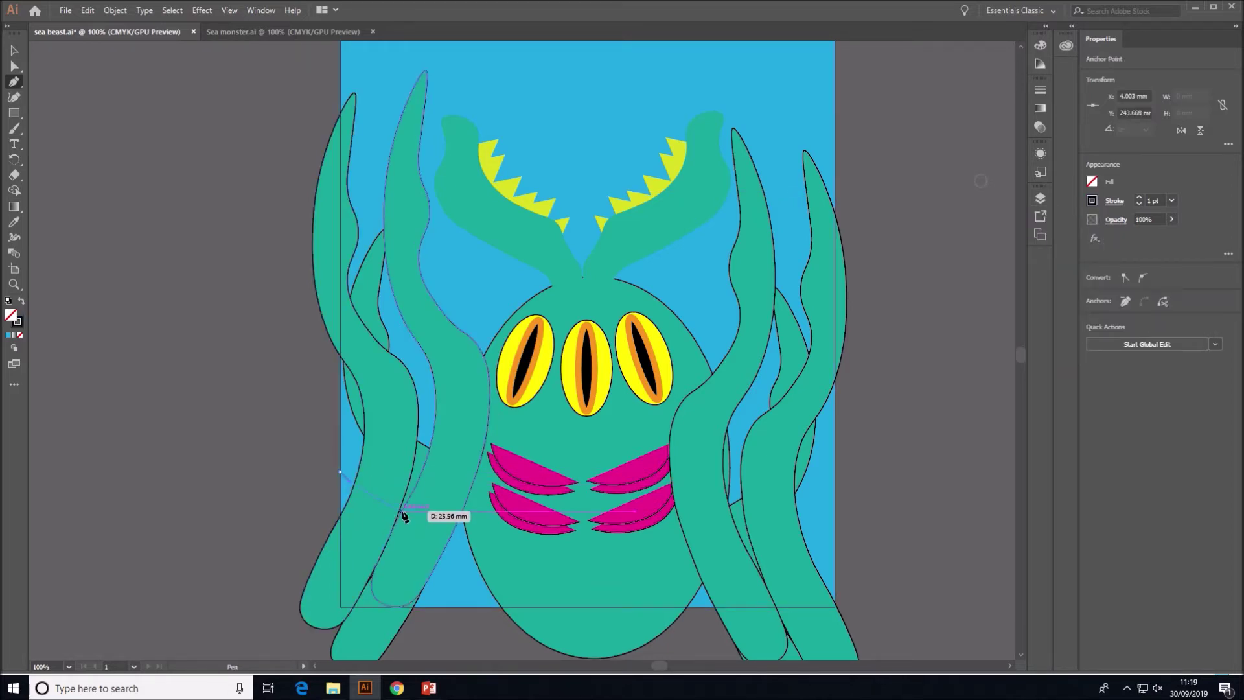
left_click(467, 534)
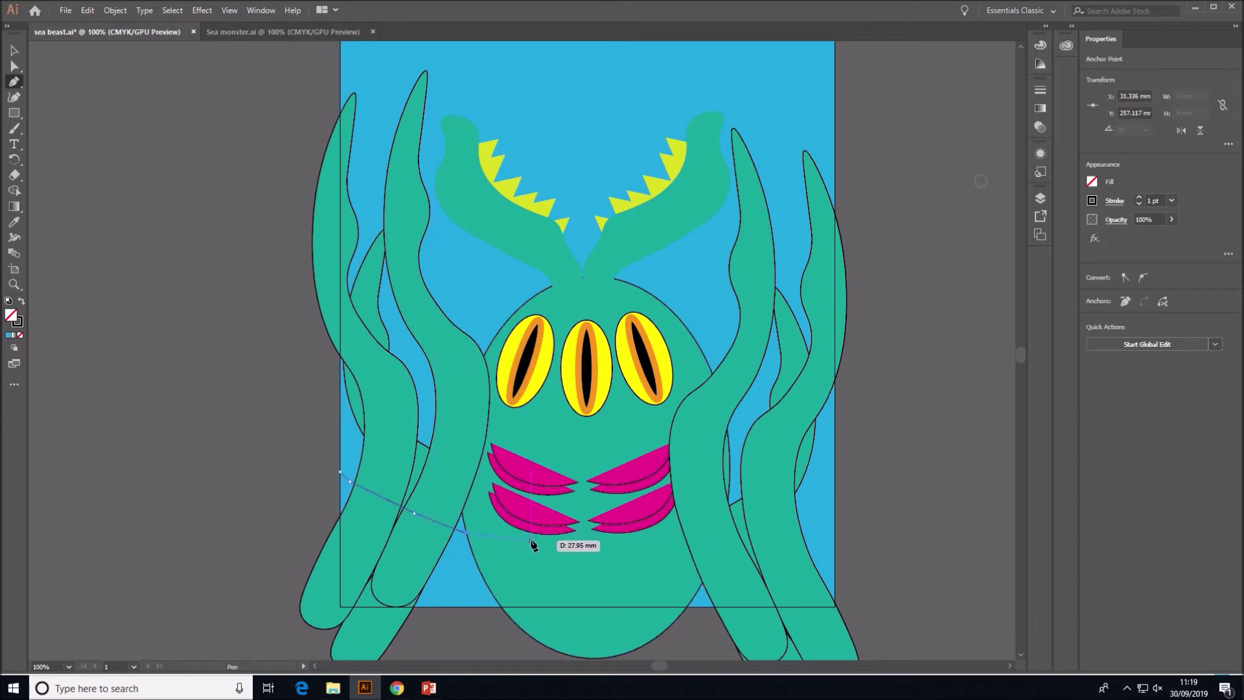
left_click(545, 540)
left_click(633, 547)
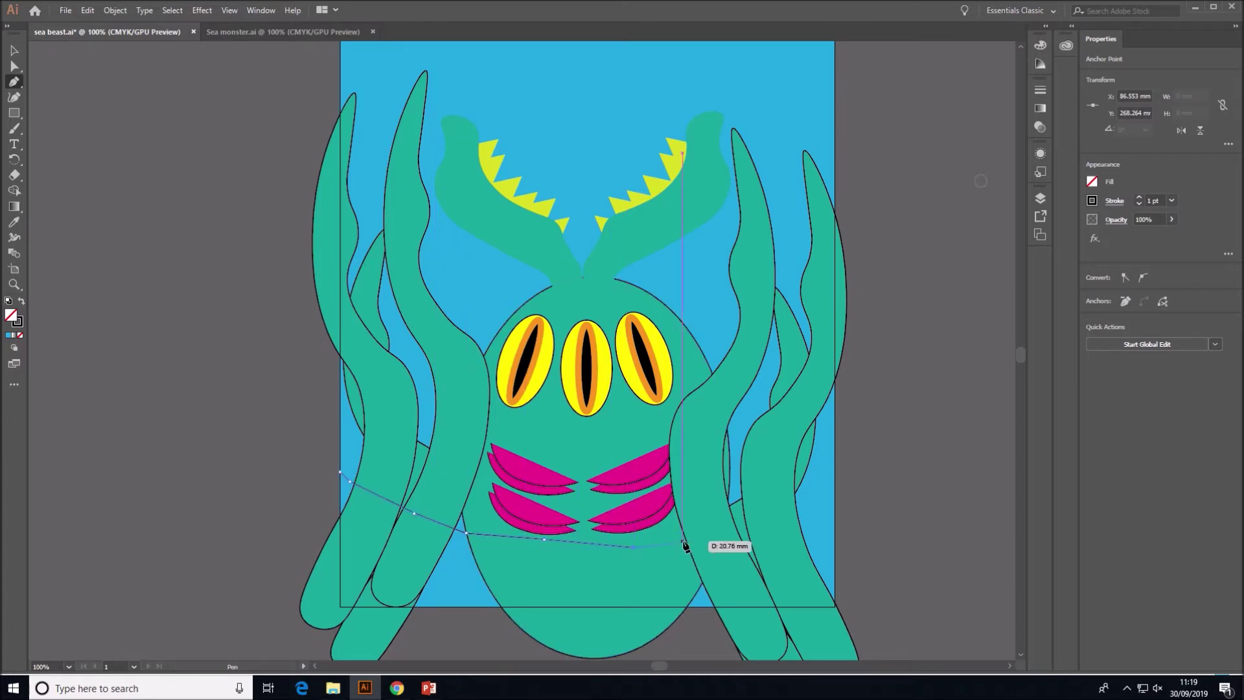
left_click(699, 540)
left_click(758, 526)
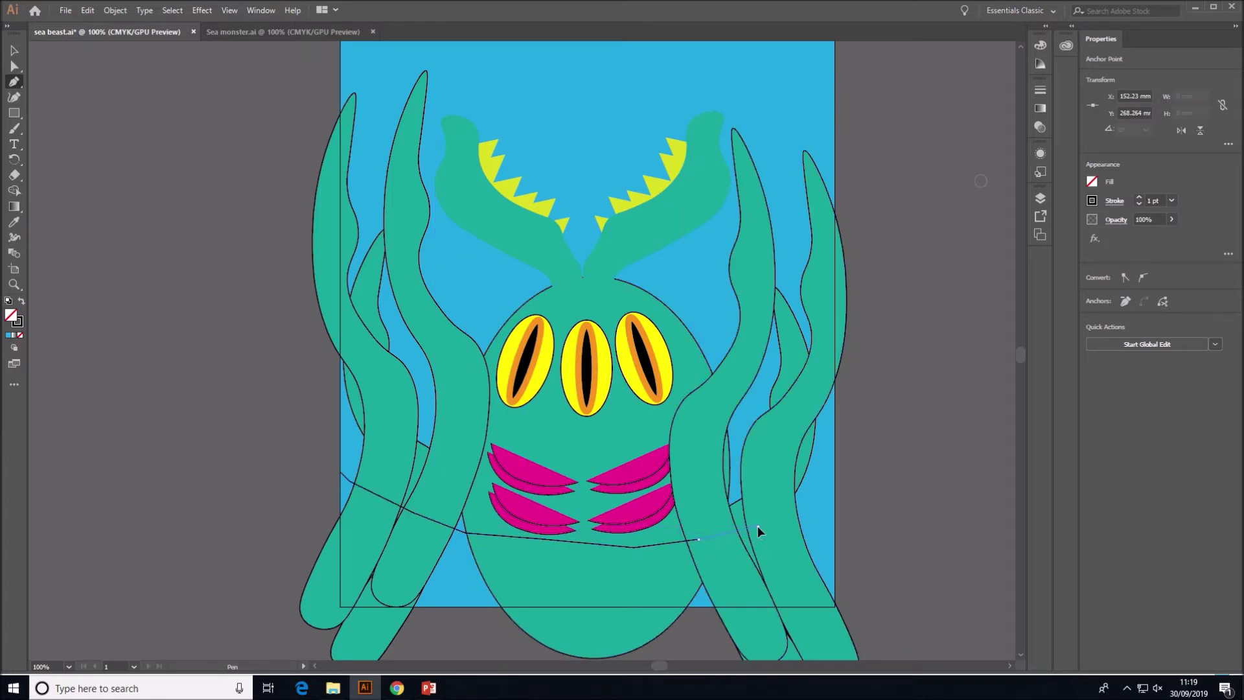
left_click(807, 519)
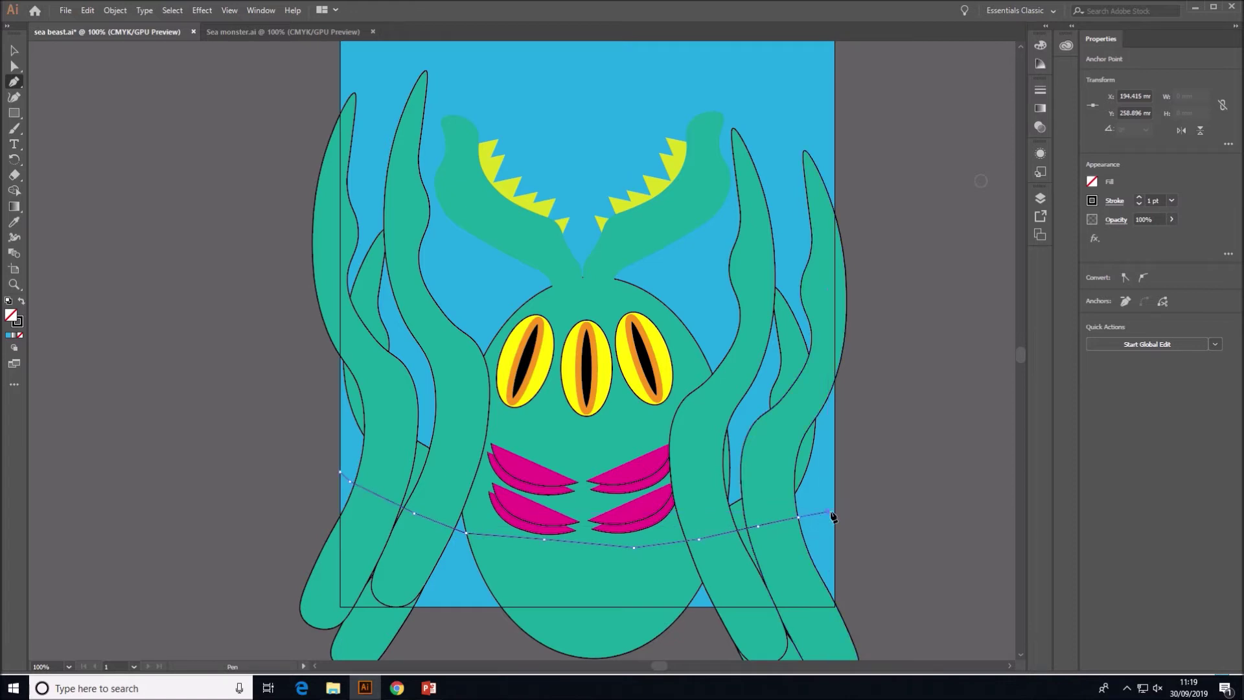
left_click(835, 530)
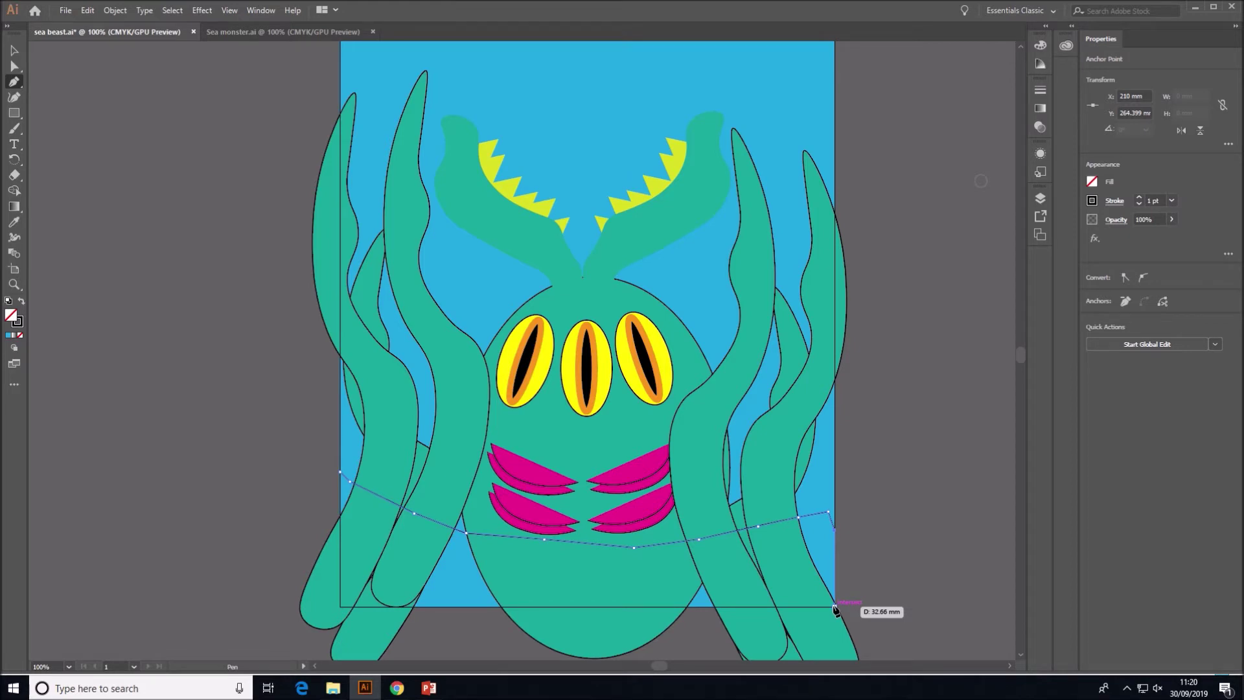
left_click(341, 607)
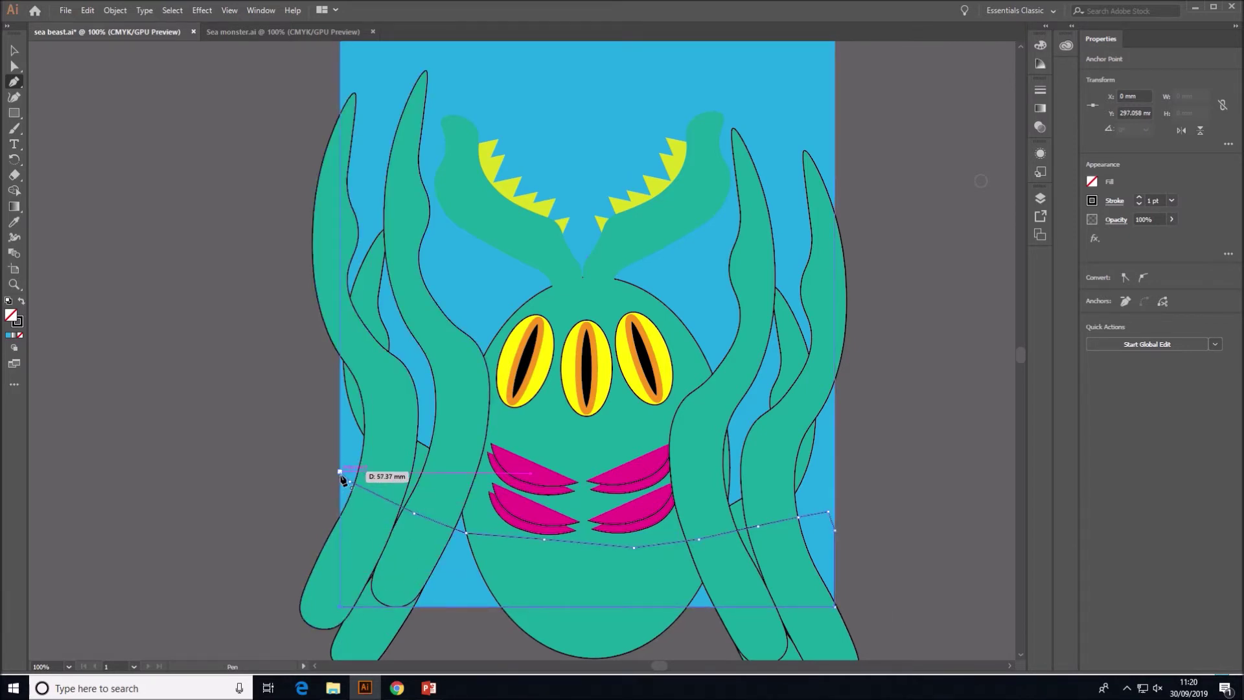
left_click(14, 49)
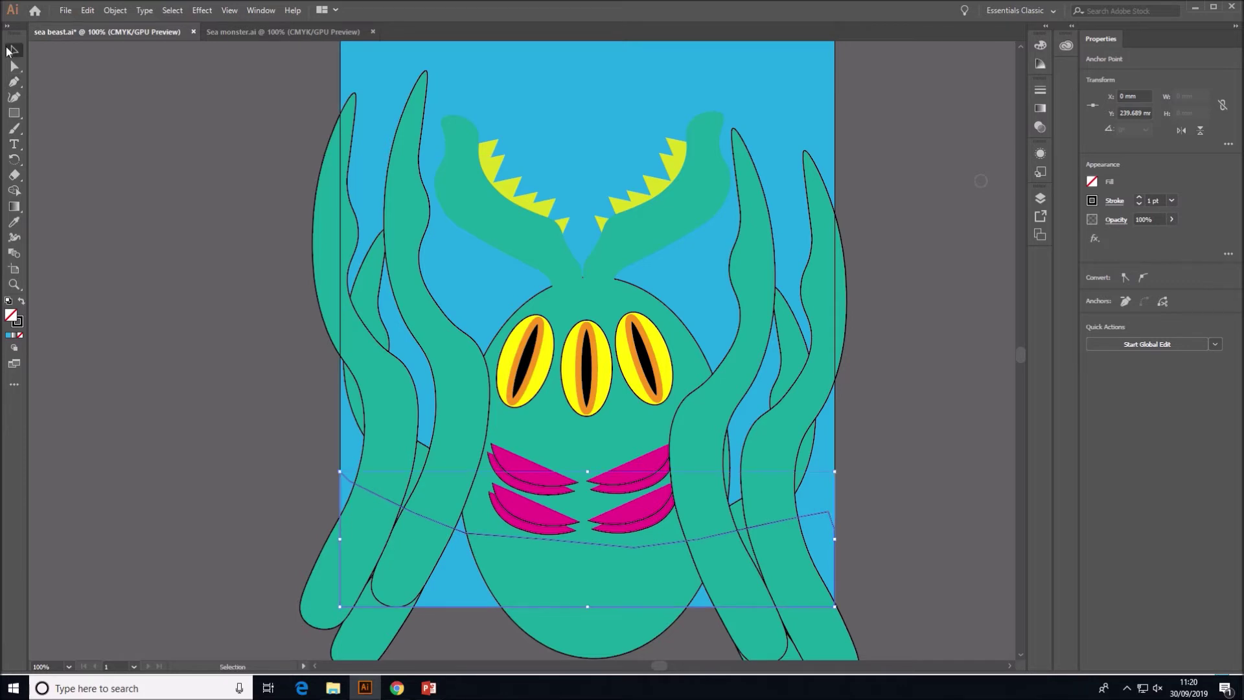
Step: Fill the new shape across the page's lower part with CMYK Blue and lower its opacity to about 78%
left_click(1093, 182)
left_click(1023, 230)
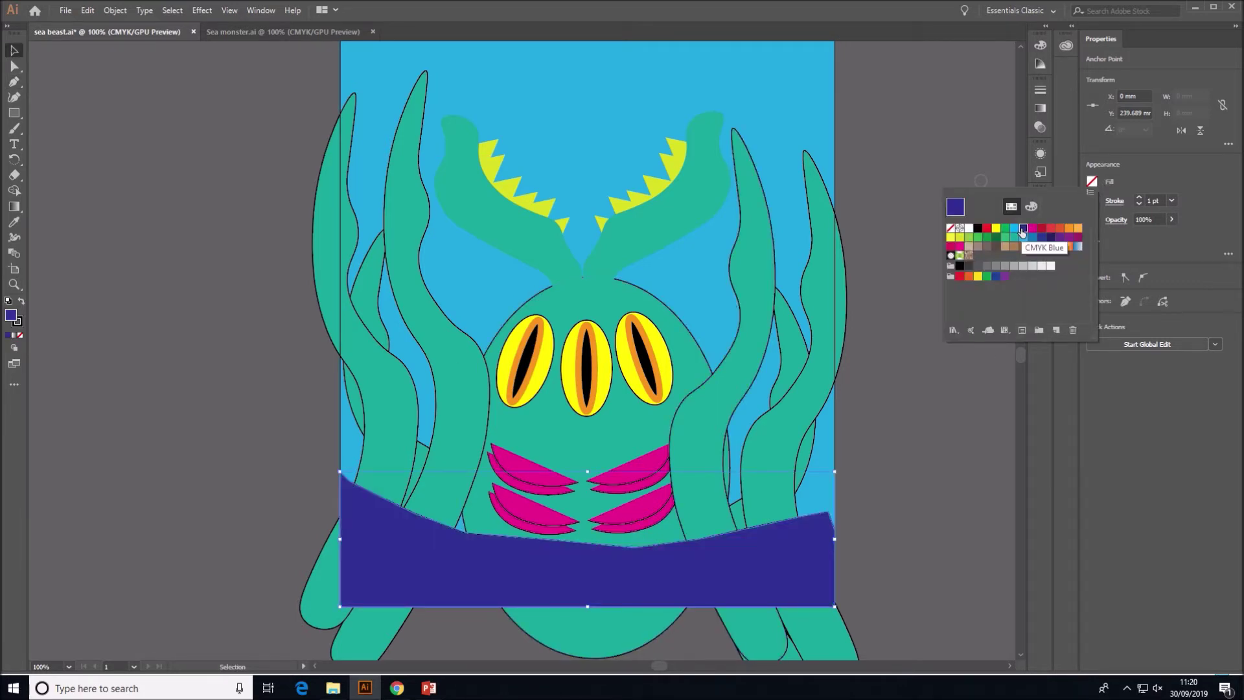
left_click(1172, 220)
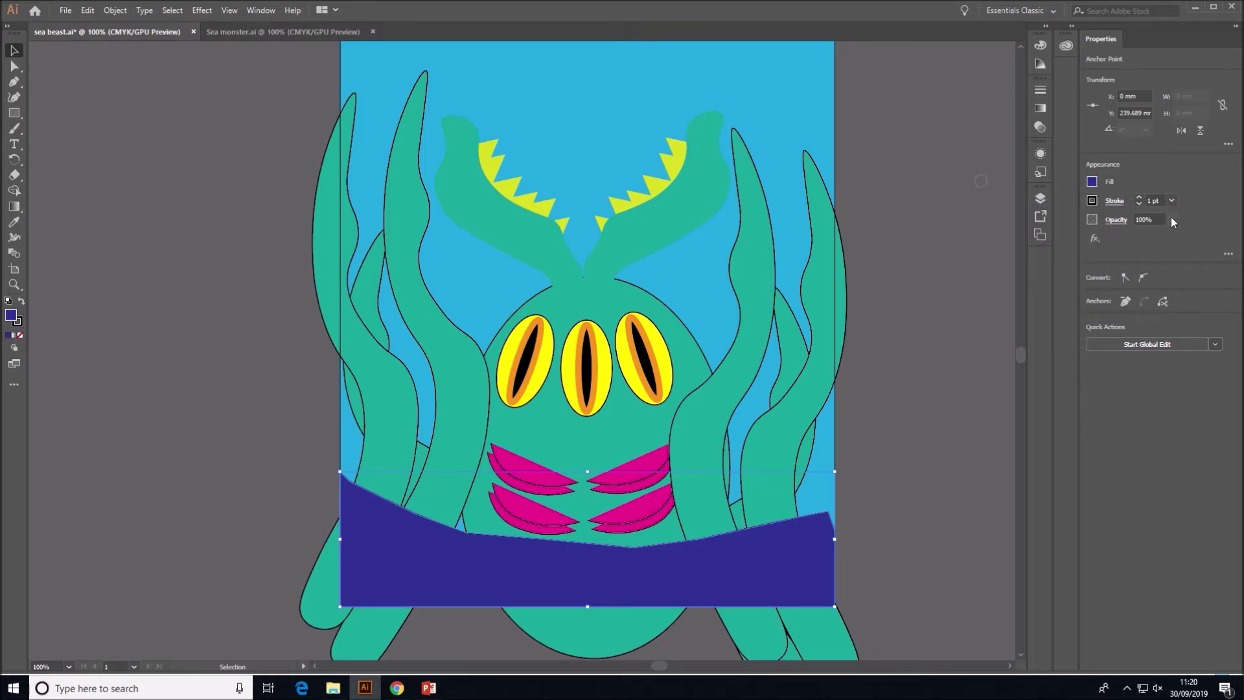
mouse_move(1170, 237)
left_mouse_down()
mouse_move(1131, 241)
mouse_move(1148, 243)
left_mouse_up()
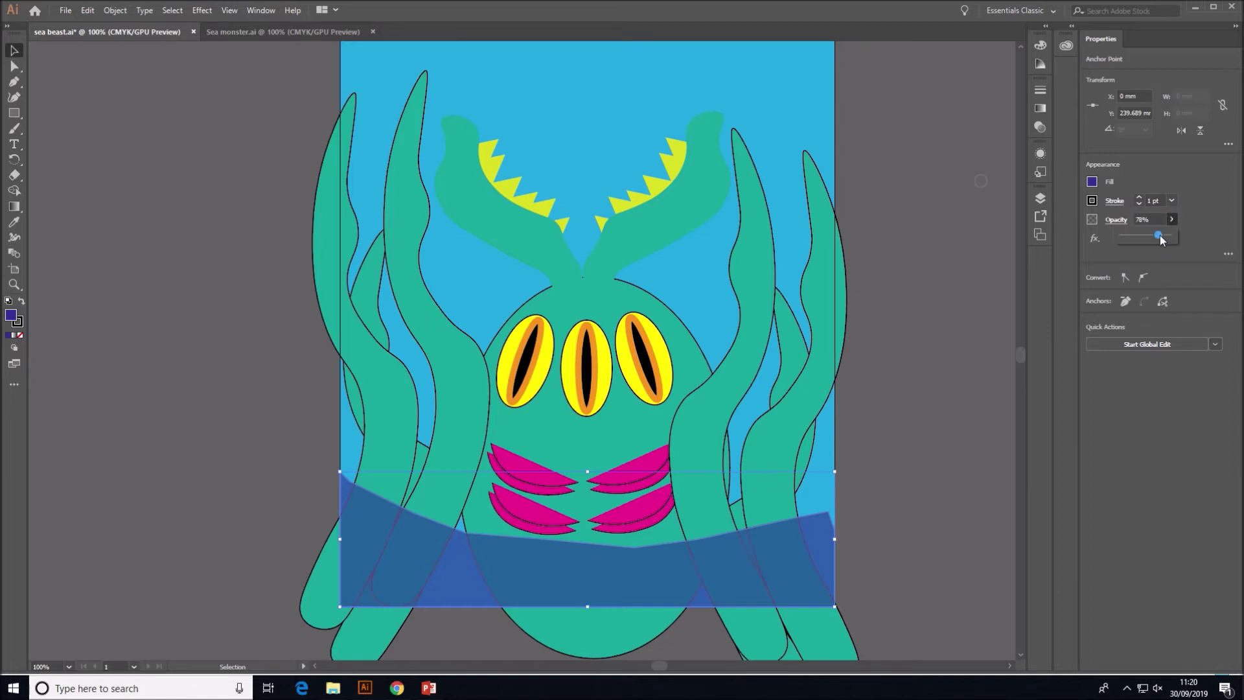
Step: Adjust the dark blue water shape's opacity to about 79% and deselect it
left_click_drag(1160, 238, 1165, 239)
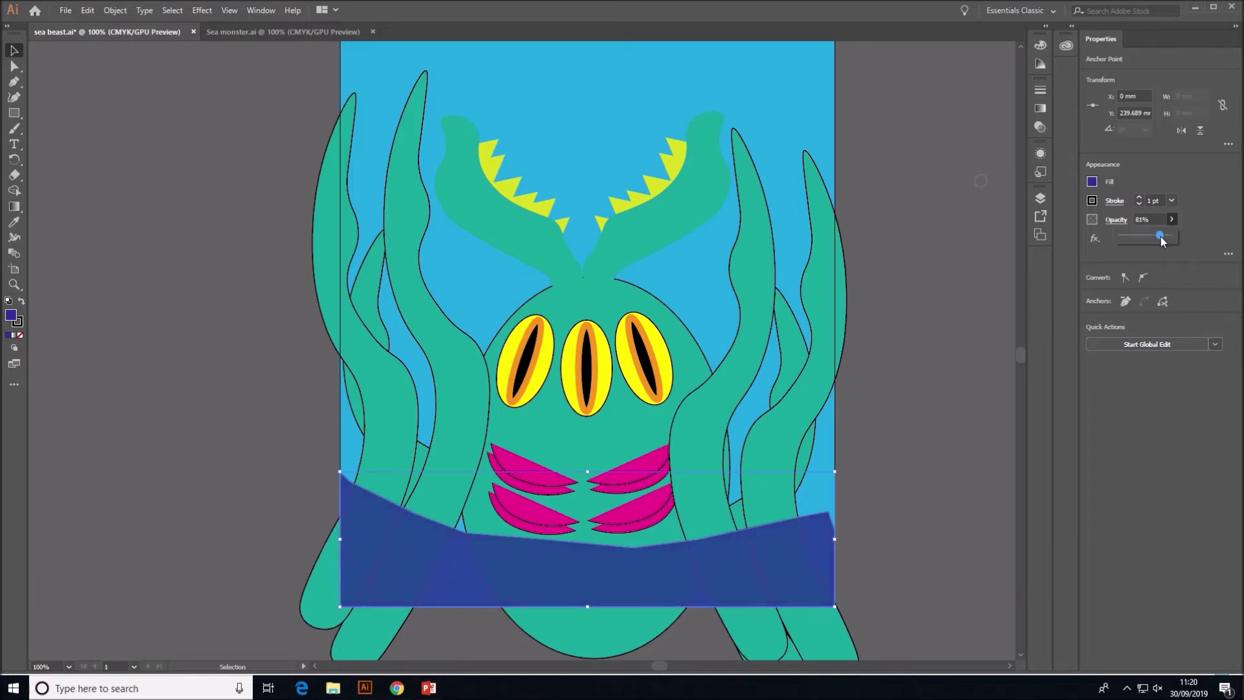
left_click(983, 295)
Step: Draw a circle about 18.4 mm wide above the left horn and fill it with the lightest grey swatch
scroll(982, 297, "up", 3)
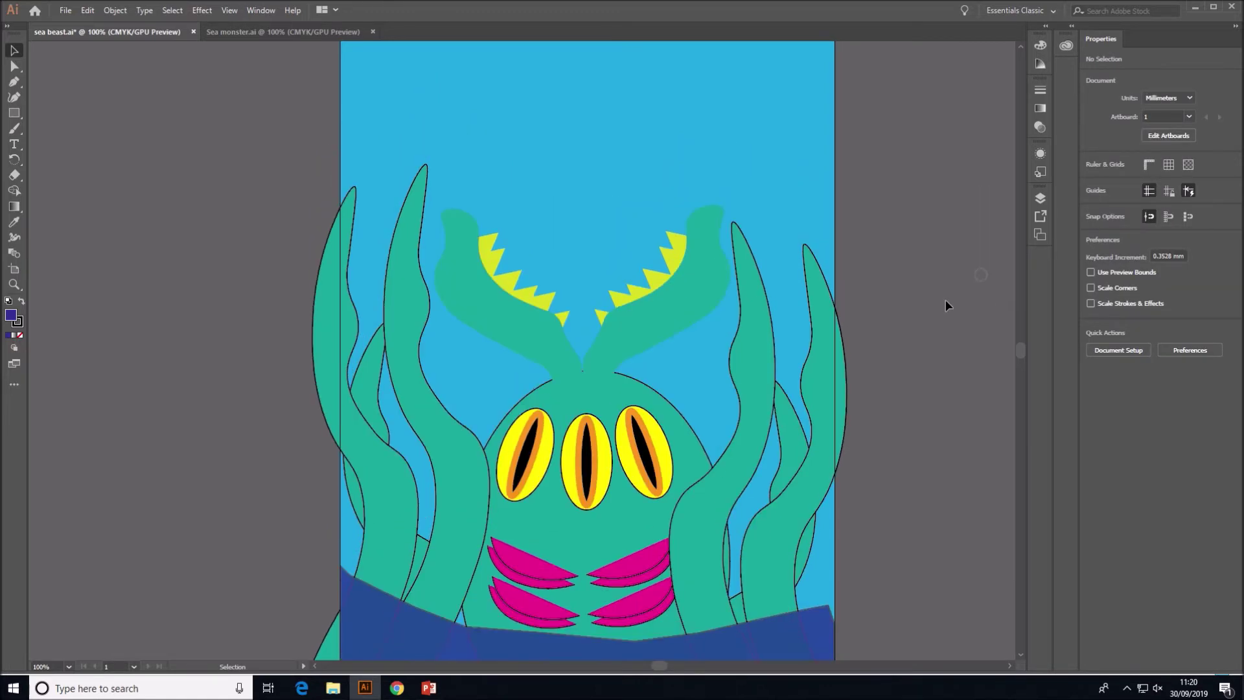
left_click_drag(8, 119, 71, 129)
left_click_drag(446, 125, 485, 163)
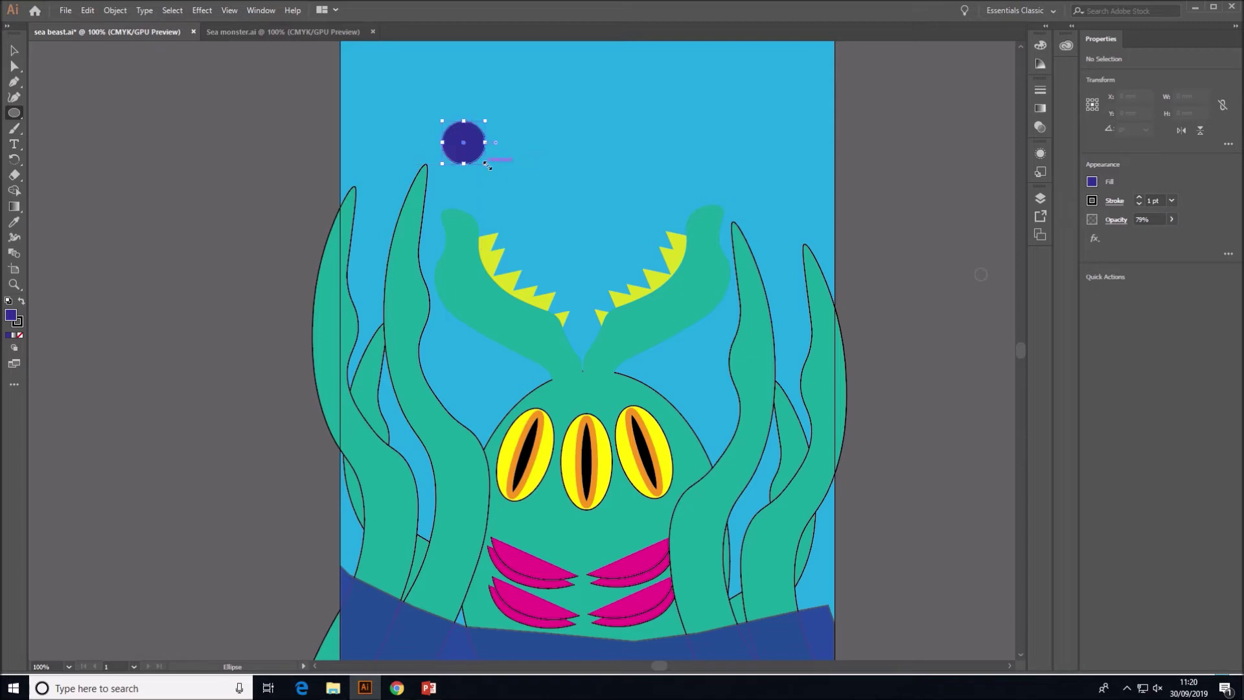
left_click(1093, 183)
left_click(1050, 267)
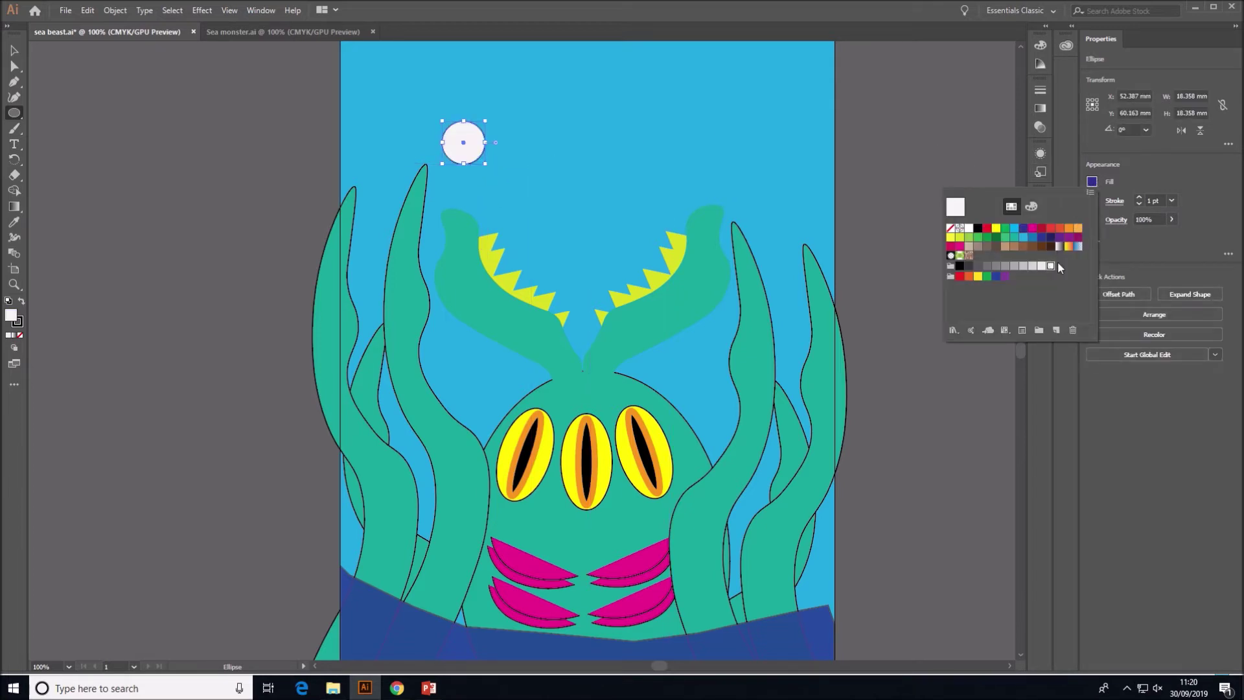
left_click(1133, 239)
Step: Remove the circle's stroke and lower its opacity to about 26% to make a bubble
left_click(1092, 201)
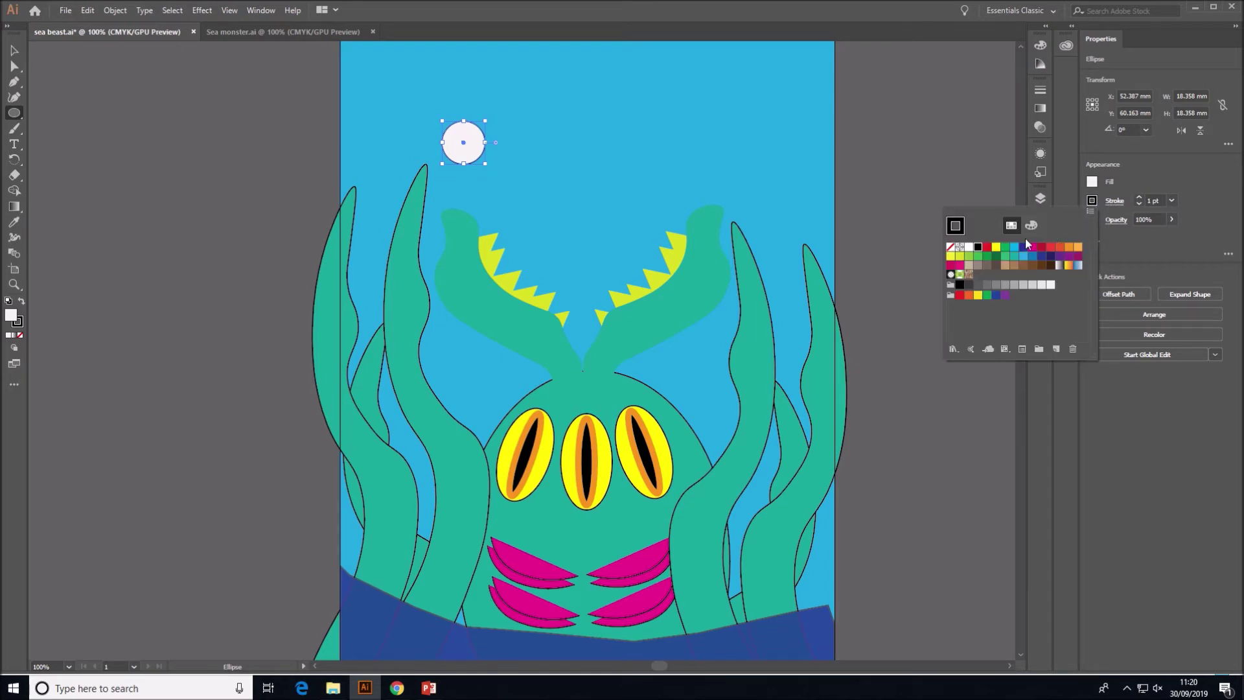
left_click(950, 246)
left_click(1145, 173)
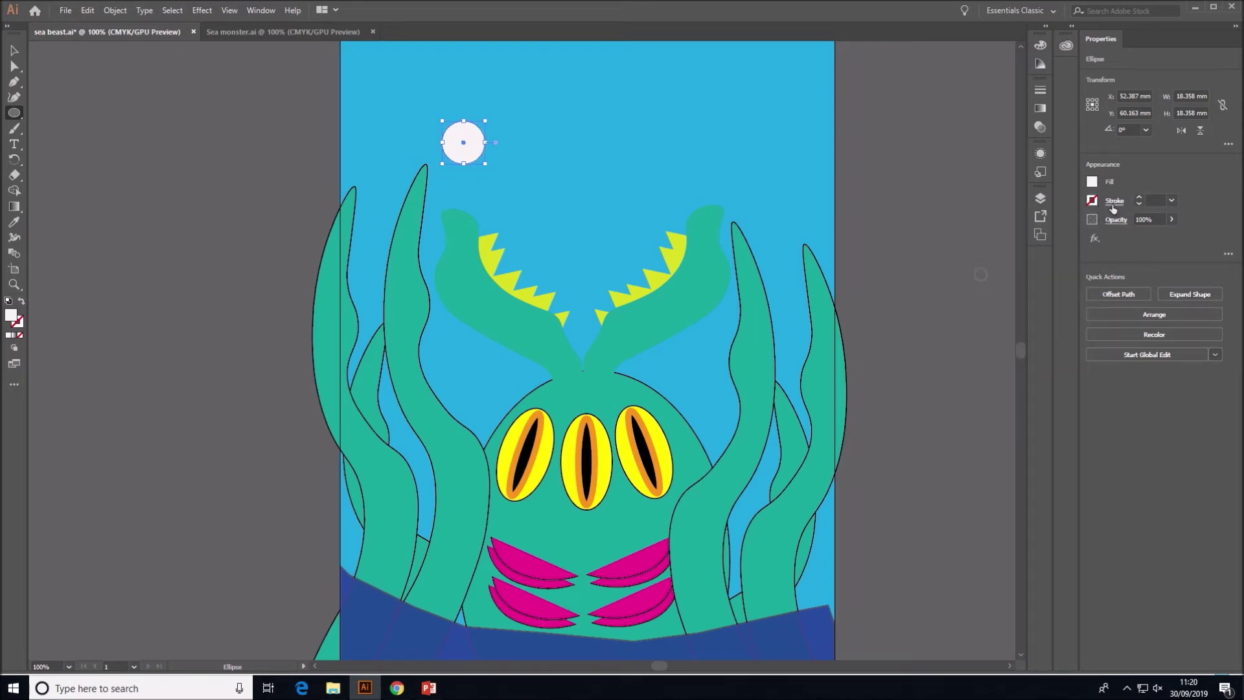
left_click_drag(1153, 237, 1134, 239)
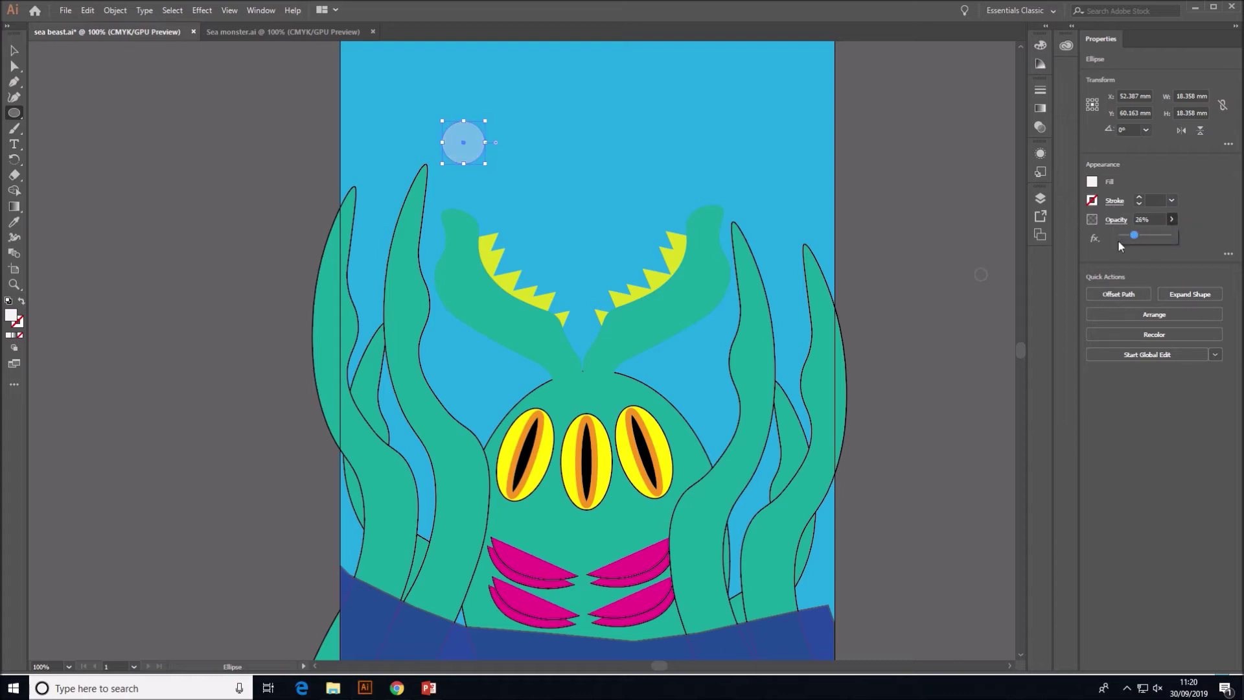
Step: Duplicate the bubble and shrink the copies into a medium bubble between the horns and a small oval about 5.7 by 7.4 mm
left_click(16, 51)
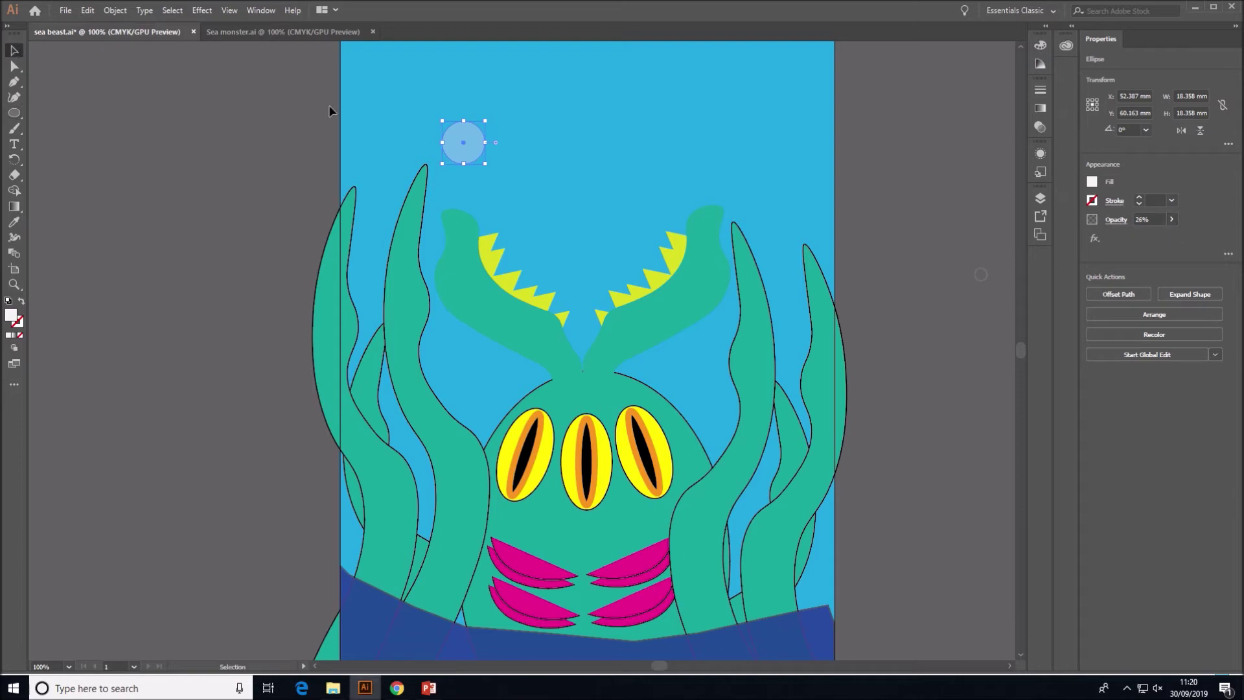
left_click_drag(469, 145, 653, 140, "alt")
left_click(558, 244)
left_click_drag(580, 265, 561, 244)
Step: Copy the large bubble to the page's right side and upper-left area, and add small oval copies above the horns
scroll(573, 224, "up", 3)
left_click_drag(483, 237, 786, 246)
left_click_drag(644, 225, 588, 256)
left_click_drag(472, 254, 400, 176)
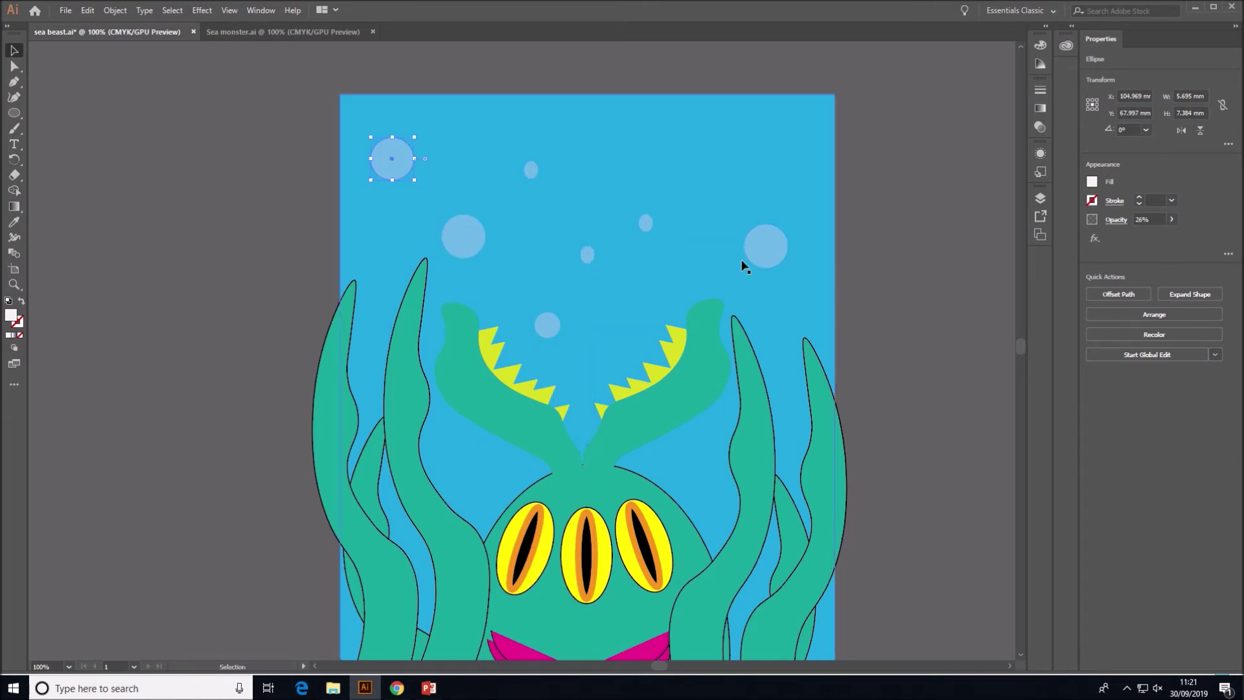
Step: Add more small and medium bubble copies near the right horn, between the horns and on both sides of the head, then deselect
left_click_drag(645, 228, 711, 176)
left_click_drag(555, 336, 759, 311)
scroll(648, 299, "down", 3)
left_click_drag(547, 250, 473, 405)
left_click_drag(560, 252, 697, 397)
left_click_drag(652, 146, 634, 246)
scroll(651, 248, "up", 3)
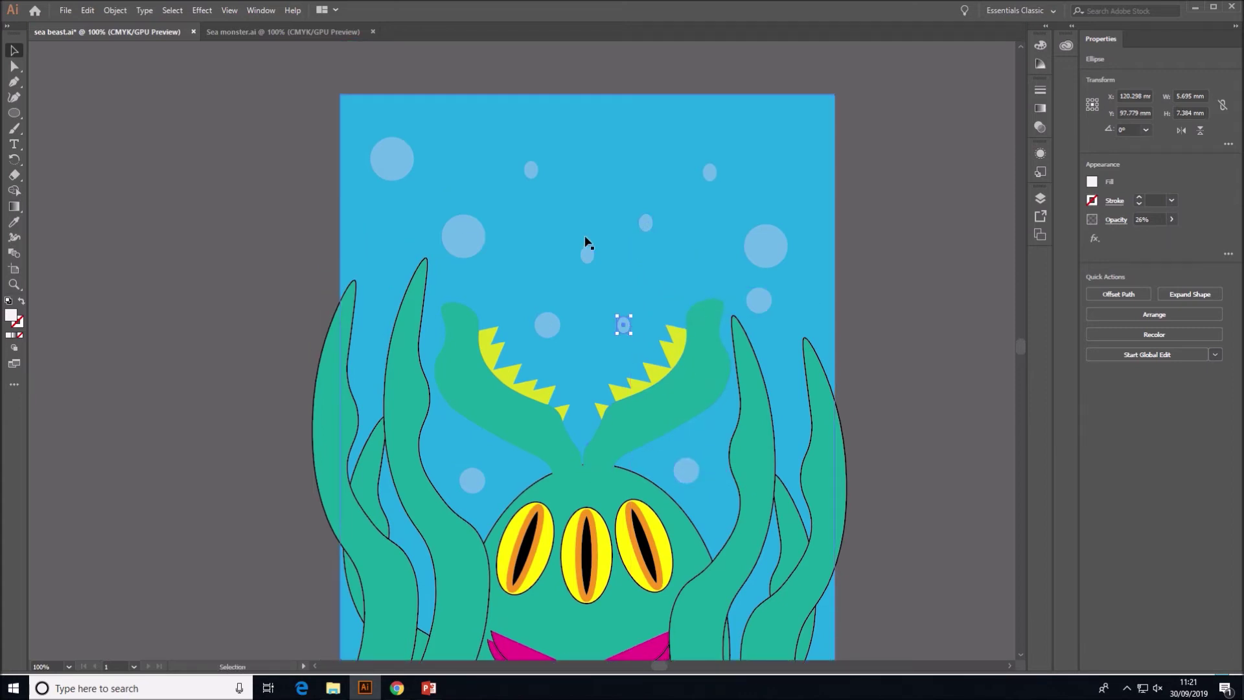
scroll(487, 252, "down", 1)
left_click(874, 247)
scroll(822, 258, "up", 1)
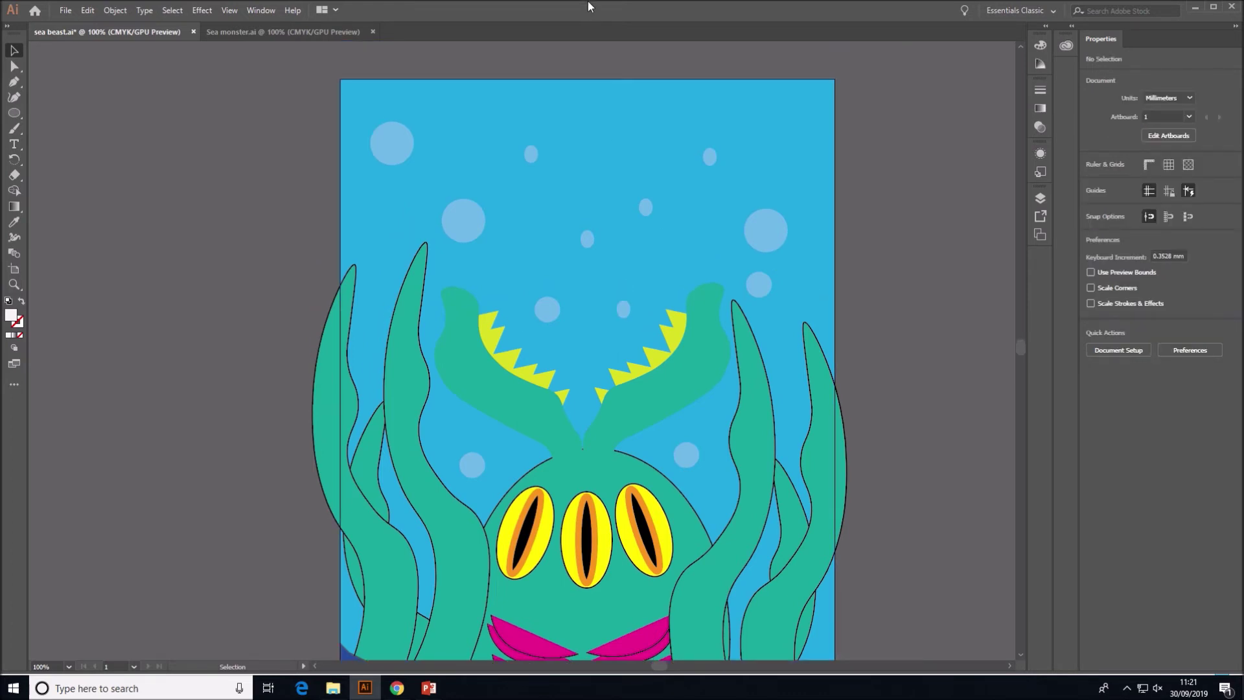
Step: Reposition the three left tentacles inward so they overlap the body and stand within the page's left edge
mouse_move(588, 2)
left_click(573, 26)
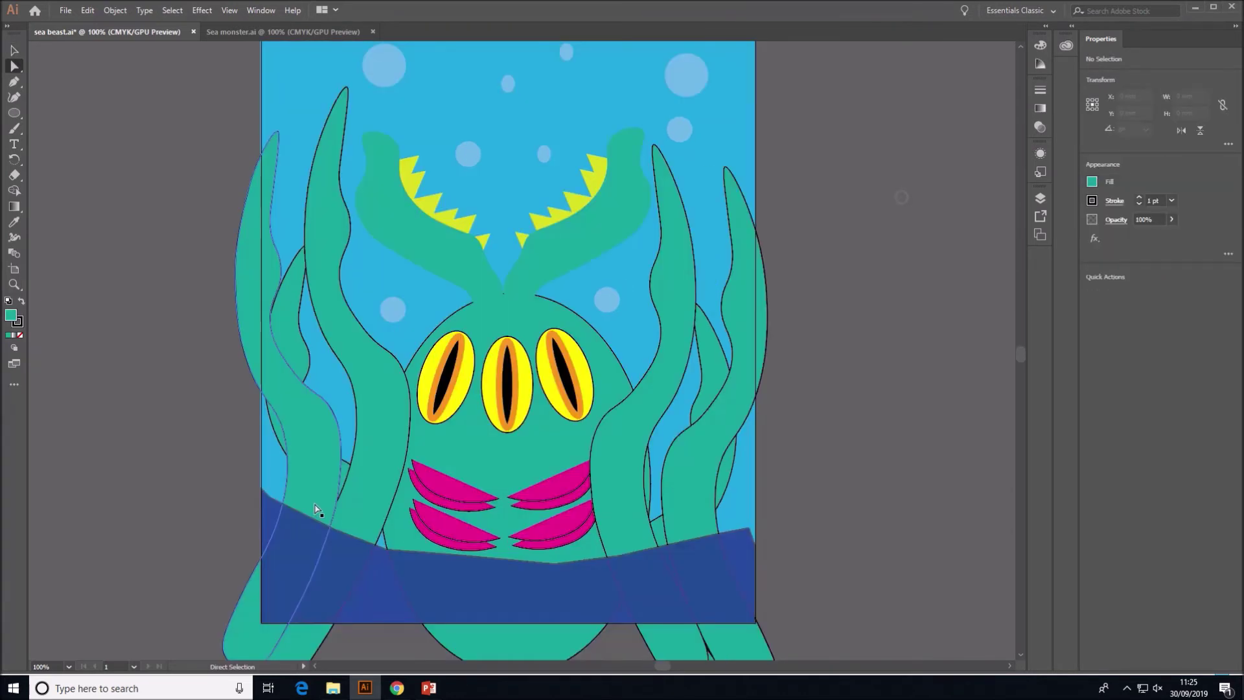
left_click_drag(320, 512, 409, 449)
left_click_drag(307, 376, 453, 415)
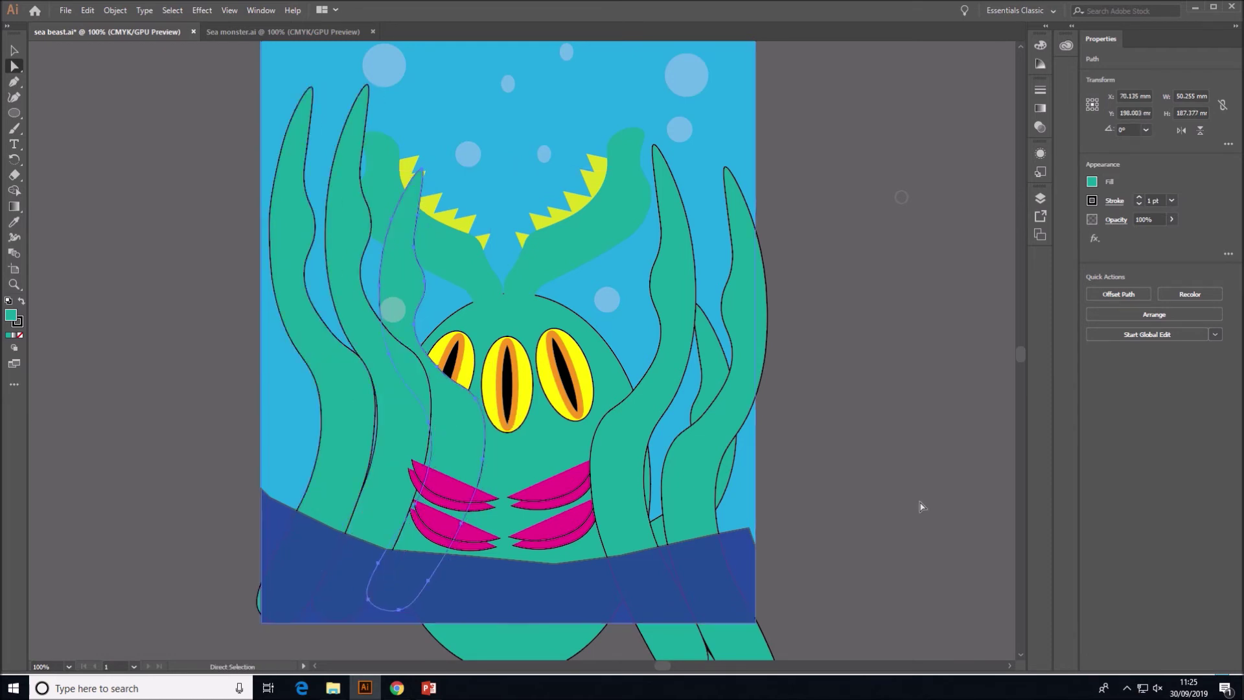
Step: Bring the innermost left tentacle to the front so it covers the pink gills
right_click(461, 459)
mouse_move(573, 395)
left_click(640, 405)
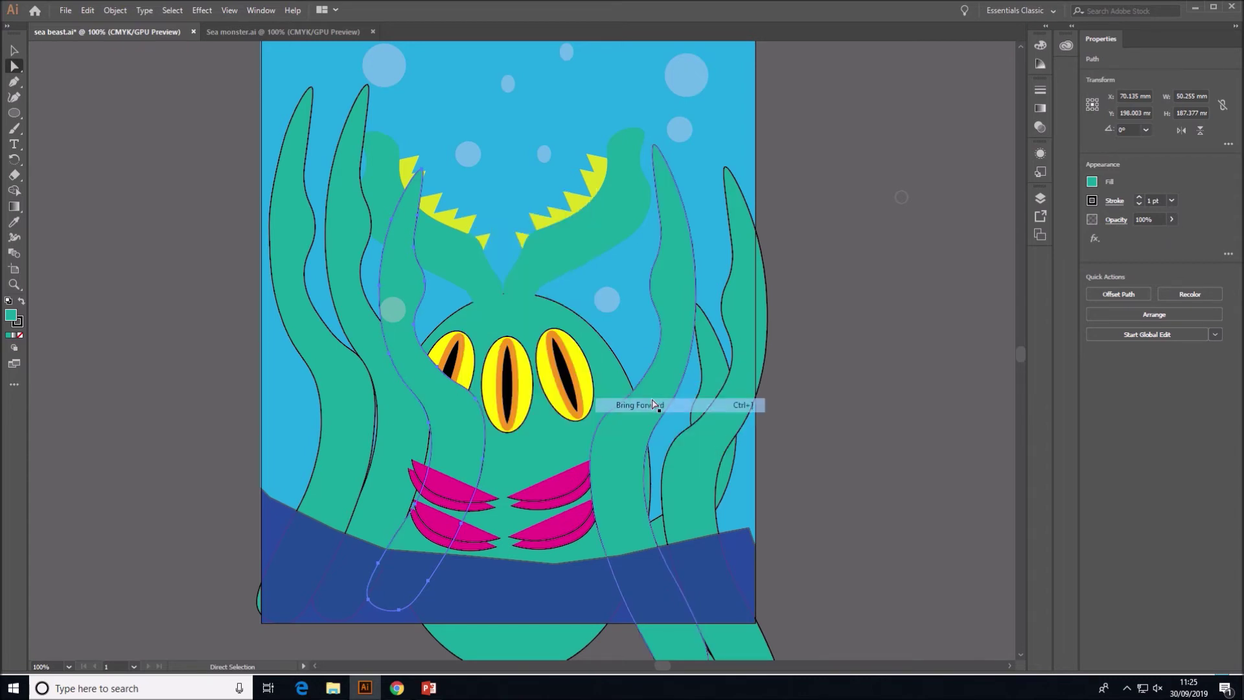
right_click(464, 434)
mouse_move(550, 370)
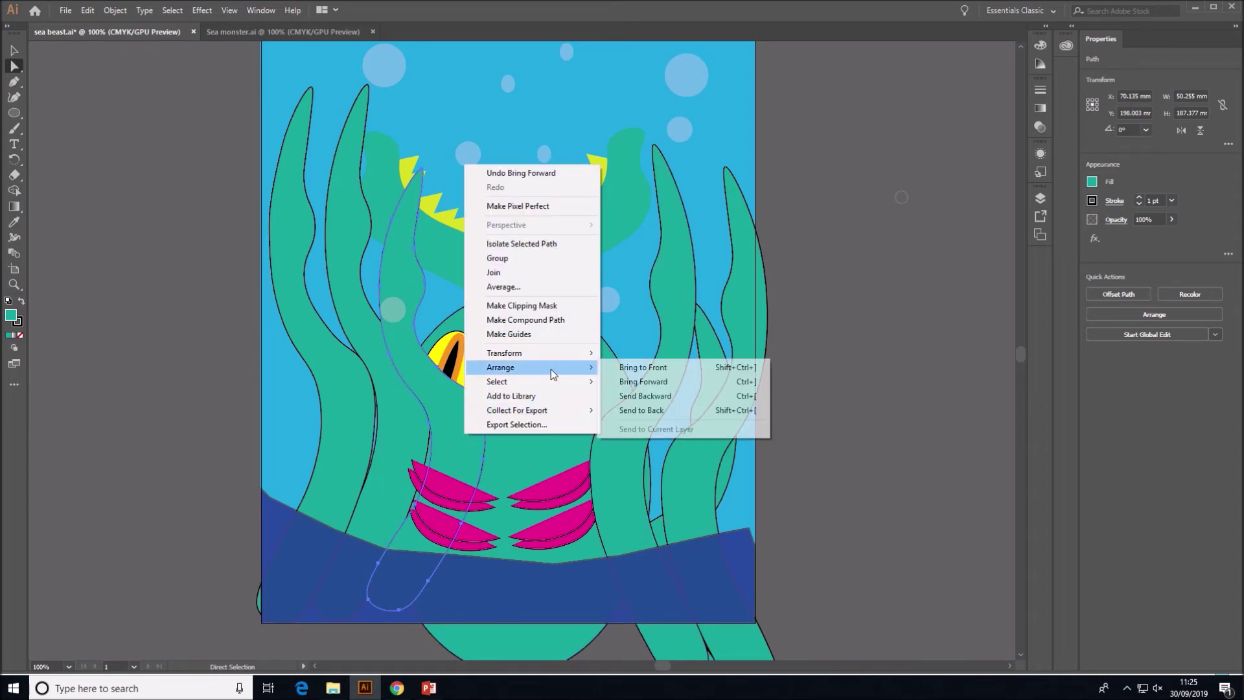
left_click(653, 388)
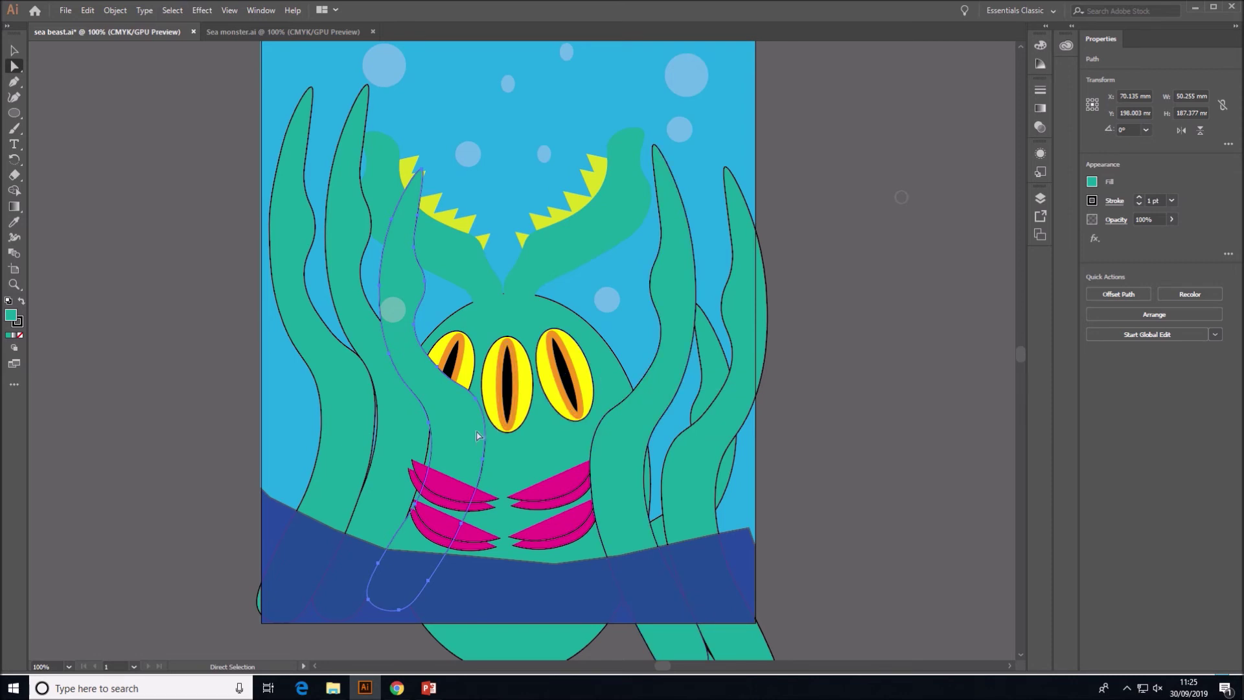
right_click(474, 165)
mouse_move(559, 352)
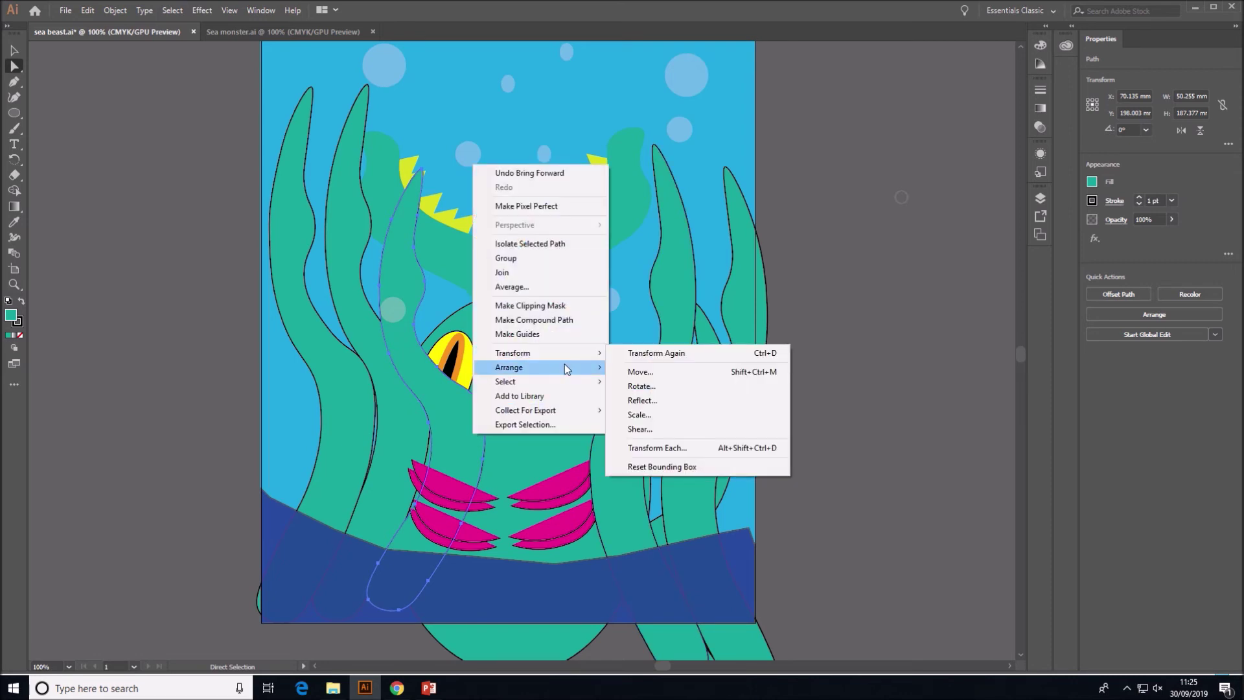
left_click(651, 369)
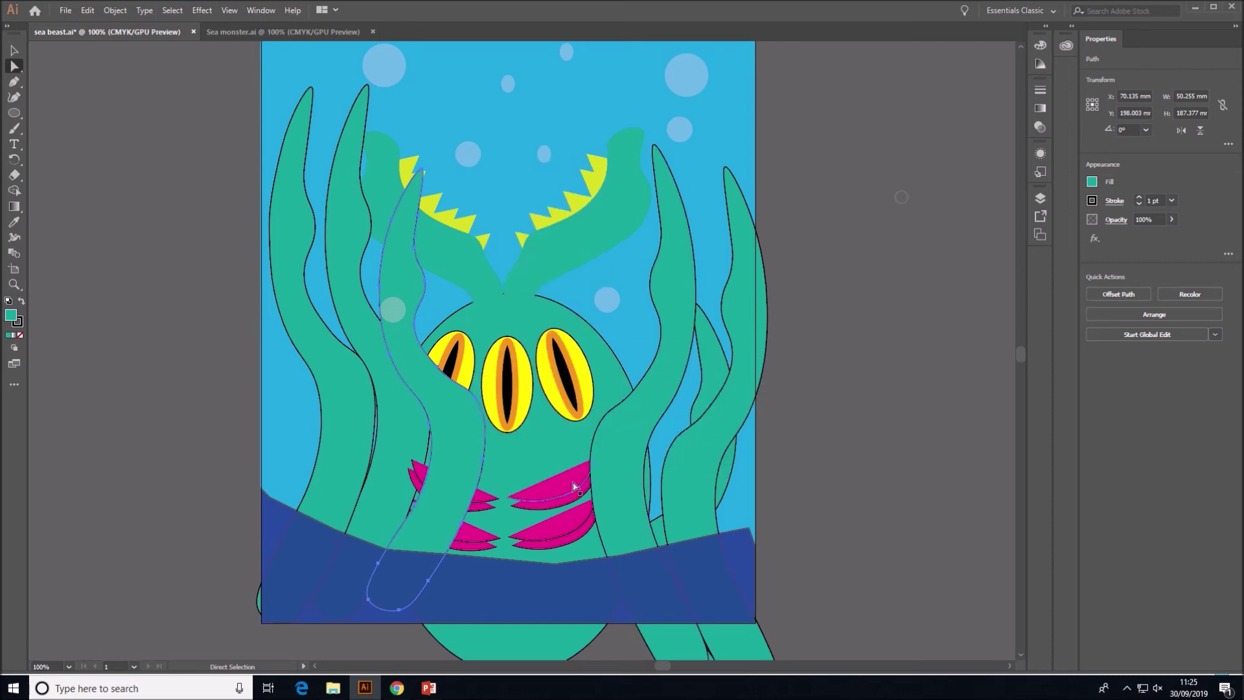
Step: Bring the middle left tentacle to the front of the monster artwork
right_click(409, 462)
mouse_move(480, 385)
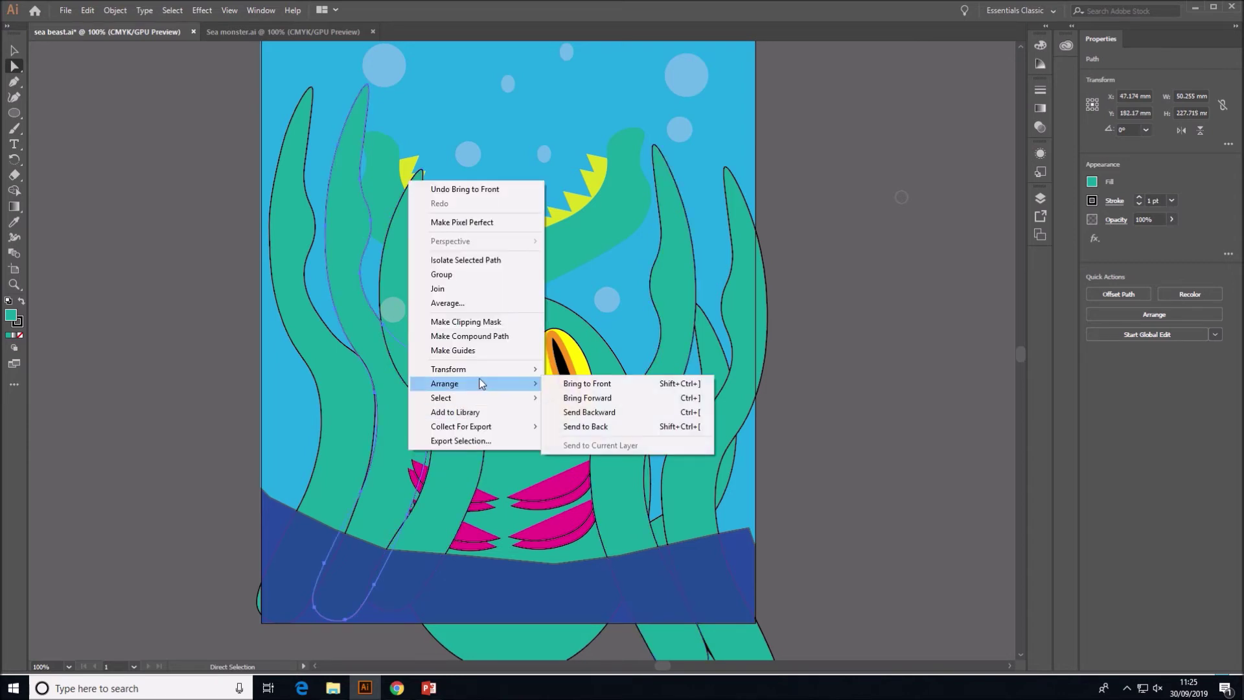
left_click(569, 396)
right_click(404, 427)
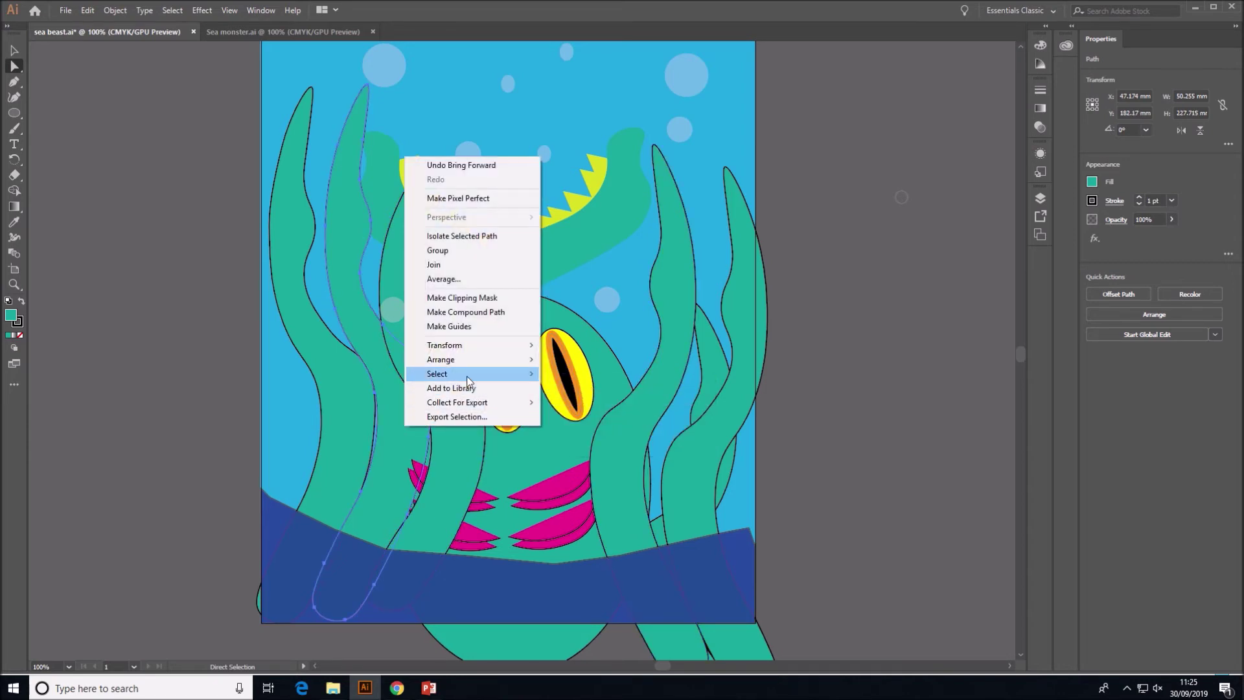
mouse_move(483, 364)
left_click(577, 360)
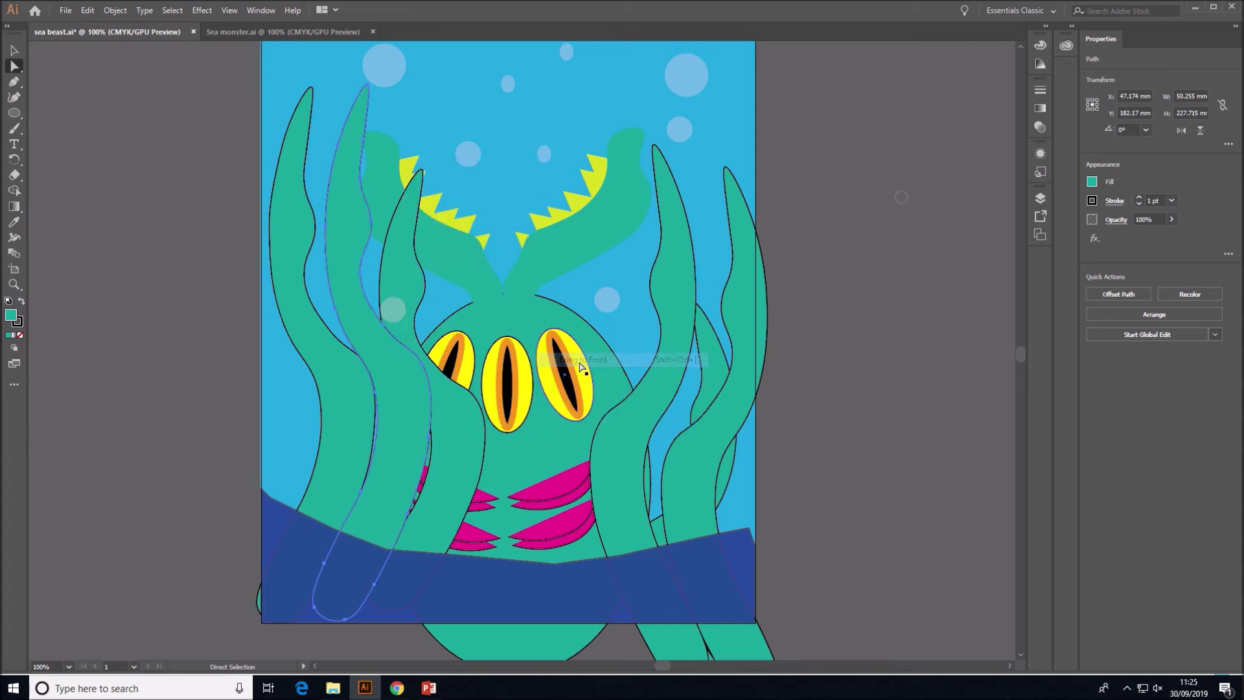
Step: Move the right tentacles inward and up so they overlap the body and spread apart
left_click_drag(617, 457, 592, 422)
left_click_drag(680, 494, 643, 436)
Step: Shift the outermost left tentacle slightly and shorten it by lowering its tip
left_click_drag(337, 433, 347, 420)
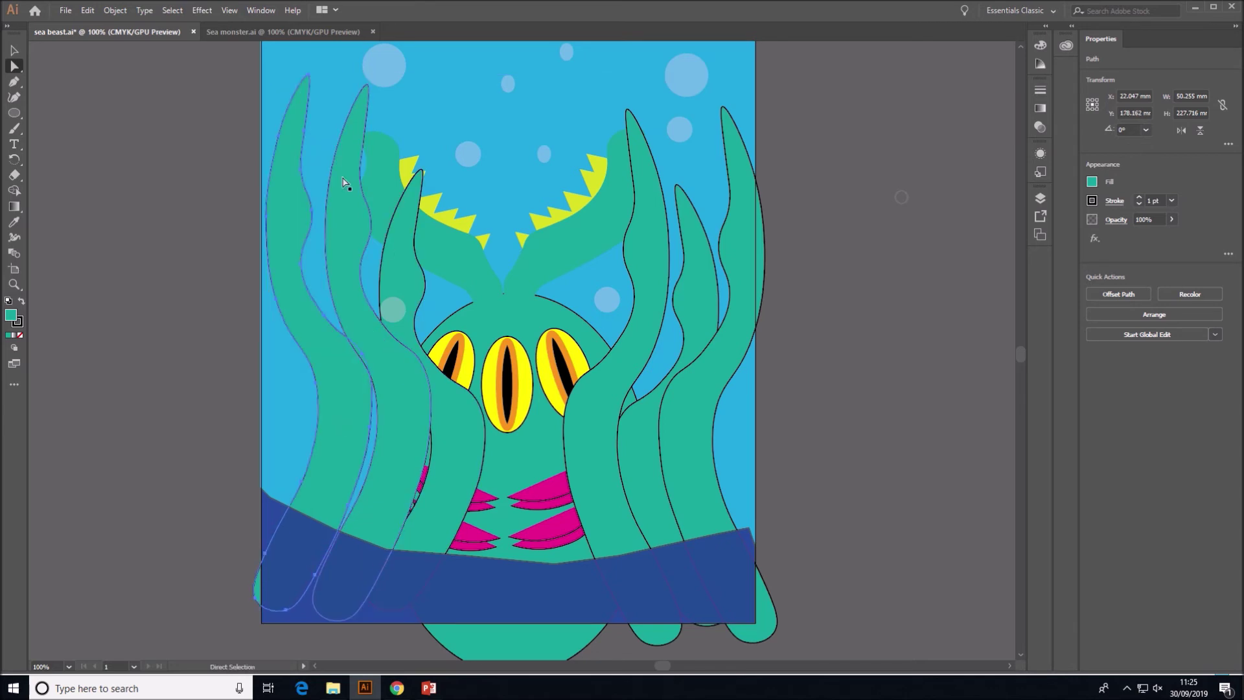
left_click(14, 49)
left_click_drag(308, 75, 284, 228)
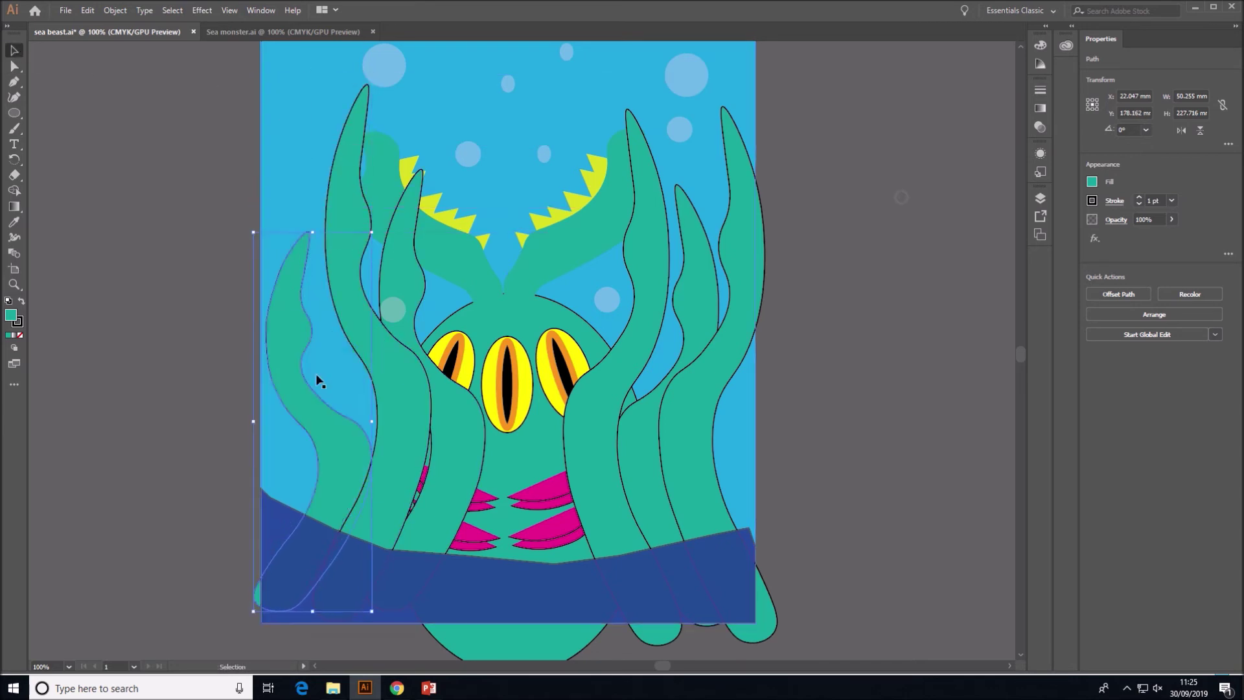
left_click_drag(400, 378, 372, 372)
left_click(88, 10)
left_click(104, 25)
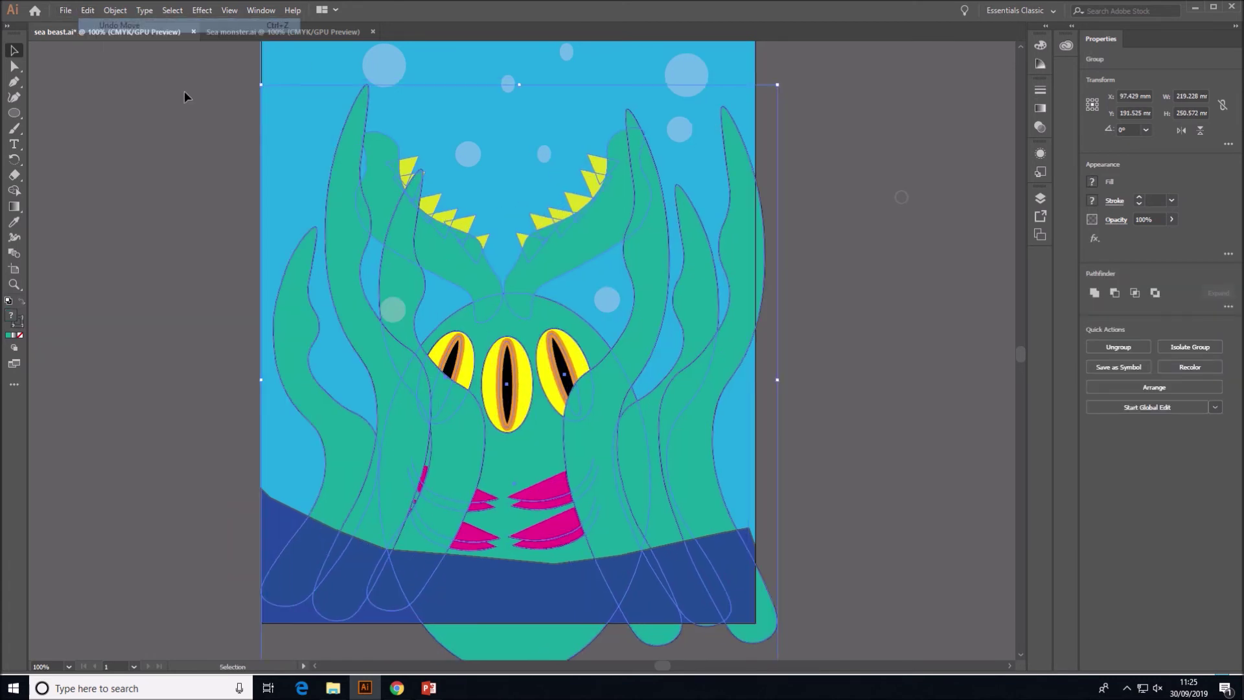
Step: Isolate the inner right tentacle within the monster group and stretch its tip upward, then leave isolation
left_click(803, 420)
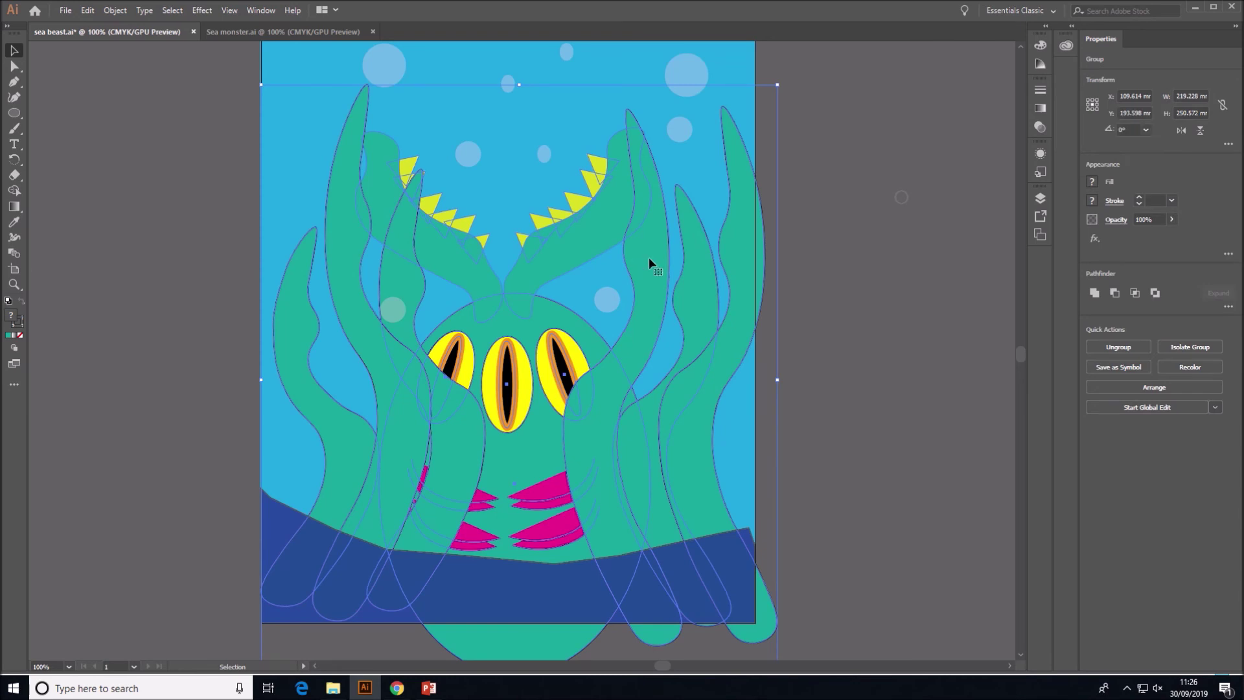
double_click(649, 258)
double_click(645, 271)
left_click_drag(621, 111, 631, 61)
double_click(819, 273)
Step: Isolate the outermost right tentacle and move it inward and slightly up
left_click_drag(772, 635, 771, 586)
double_click(765, 575)
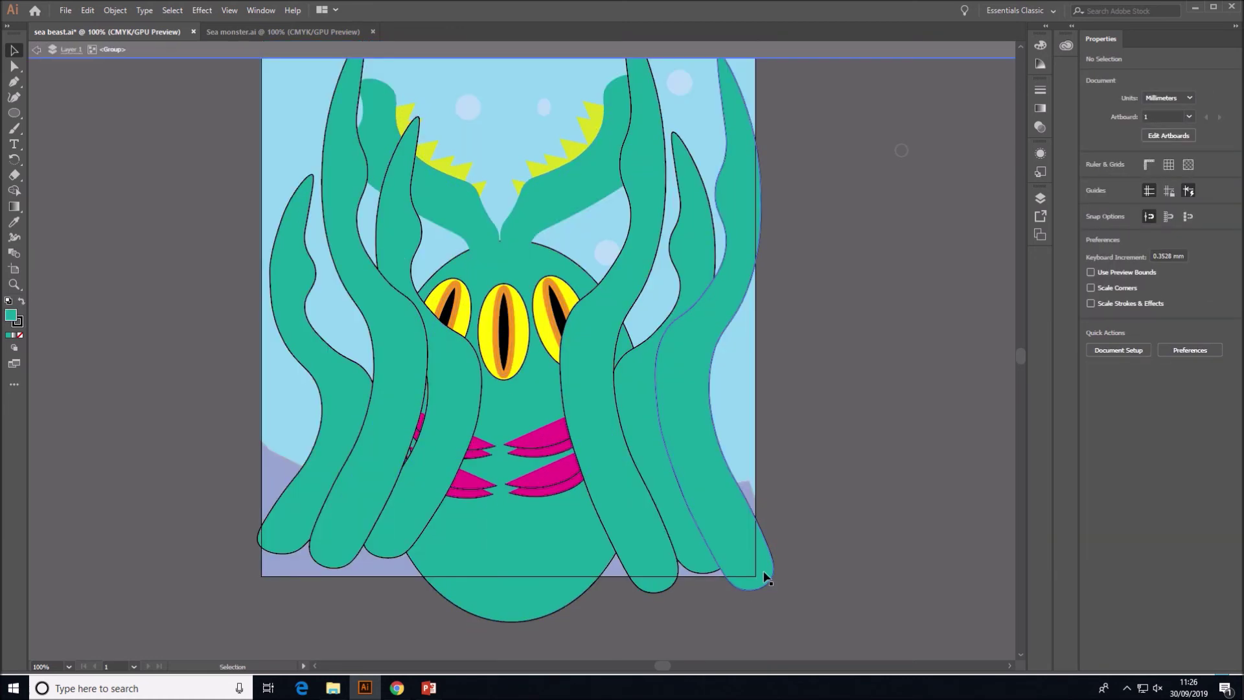
double_click(763, 570)
left_click_drag(764, 571, 746, 556)
Step: Shift the monster group slightly right, and move the inner right tentacle up so its base stays within the page's lower edge
double_click(658, 590)
left_click(656, 580)
left_click_drag(656, 579, 663, 576)
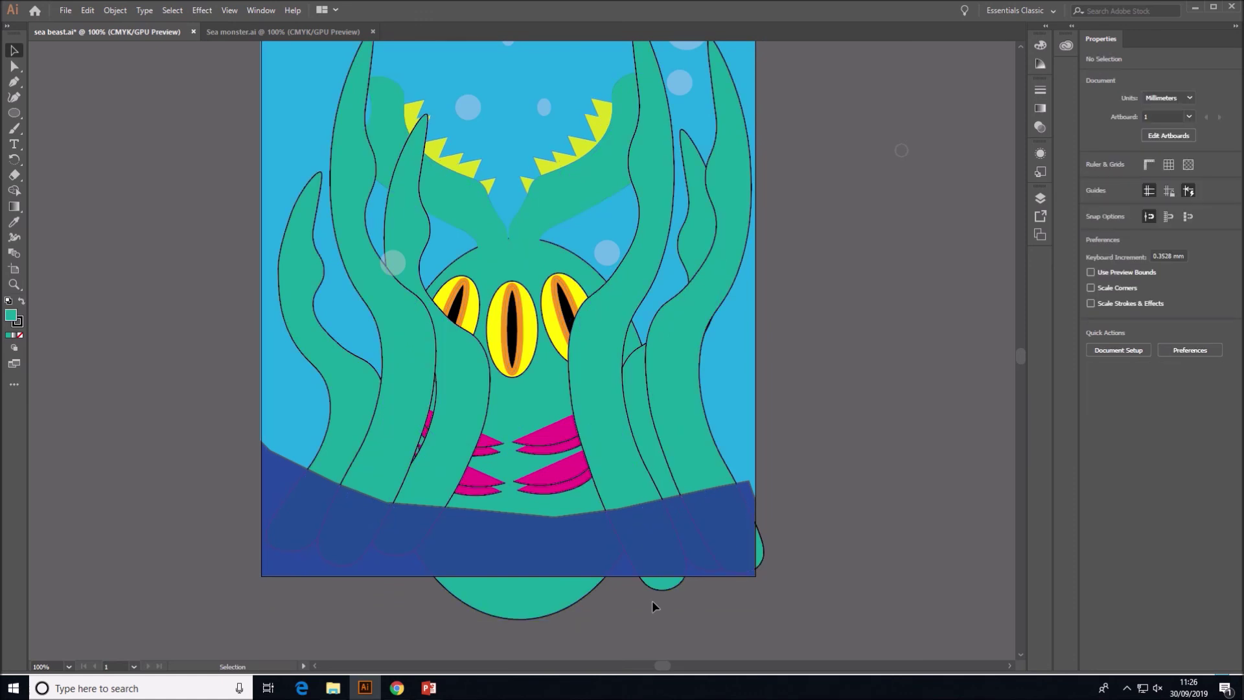
double_click(655, 582)
mouse_move(658, 577)
left_mouse_down()
mouse_move(654, 555)
mouse_move(652, 570)
left_mouse_up()
left_click(622, 615)
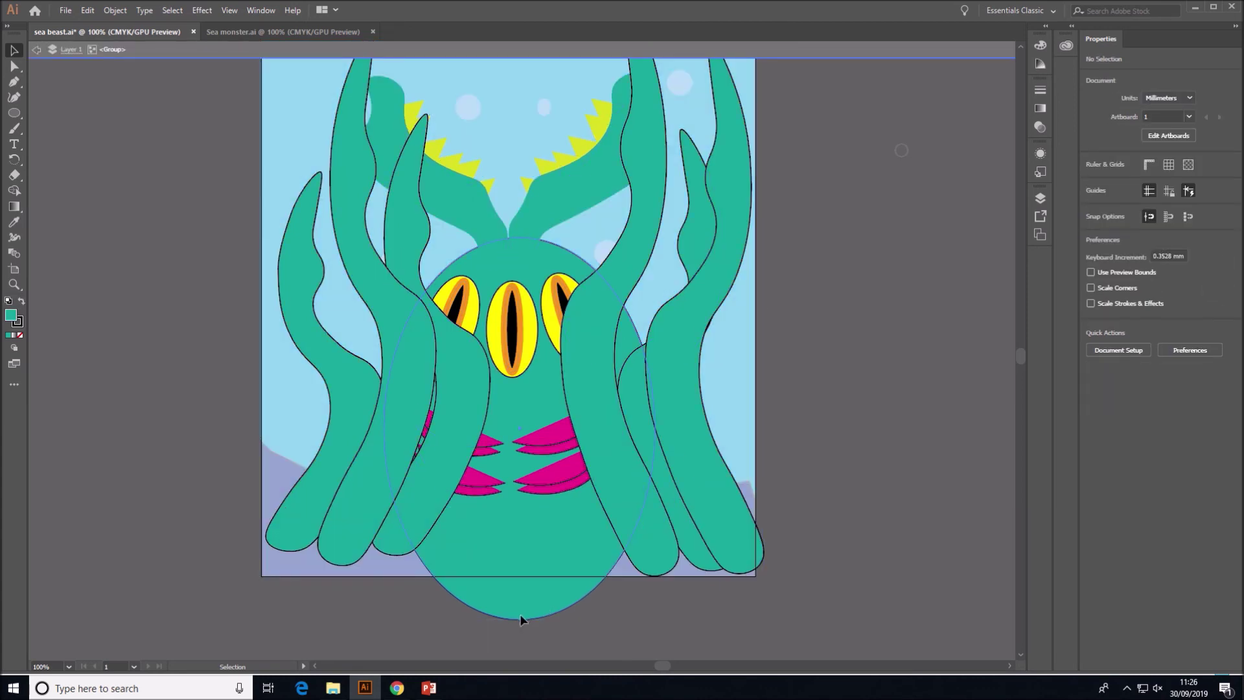
Step: Isolate the body ellipse and raise its lower end to the page's bottom edge, then leave isolation
double_click(520, 620)
left_click_drag(521, 617, 526, 576)
double_click(868, 541)
scroll(864, 541, "up", 1)
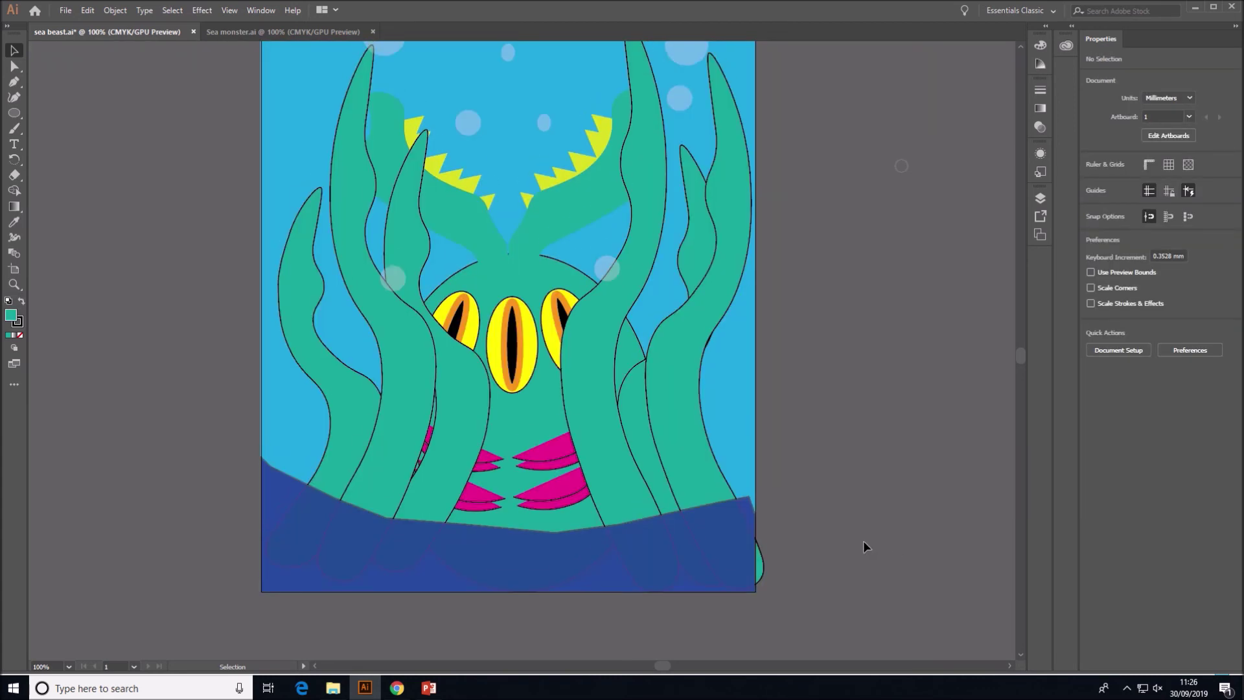
Step: Isolate the outermost right tentacle and move it left until its base fits inside the page's right edge
scroll(864, 547, "up", 1)
double_click(761, 579)
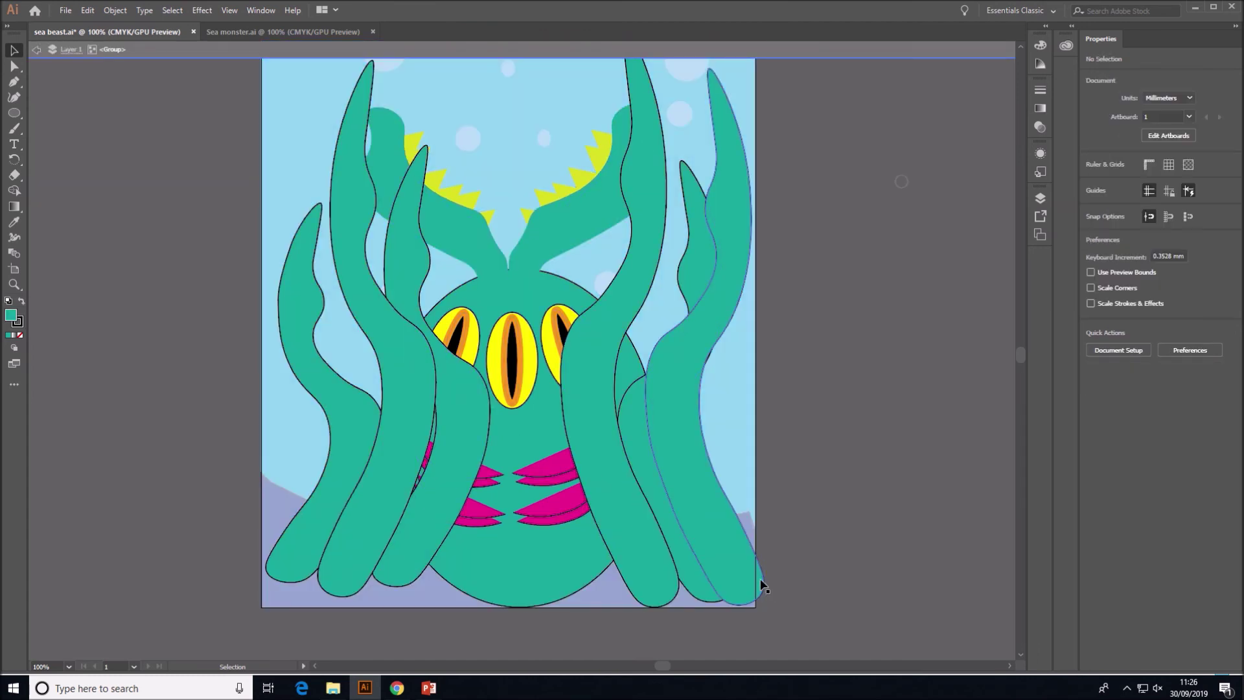
double_click(762, 582)
left_click_drag(758, 570, 745, 571)
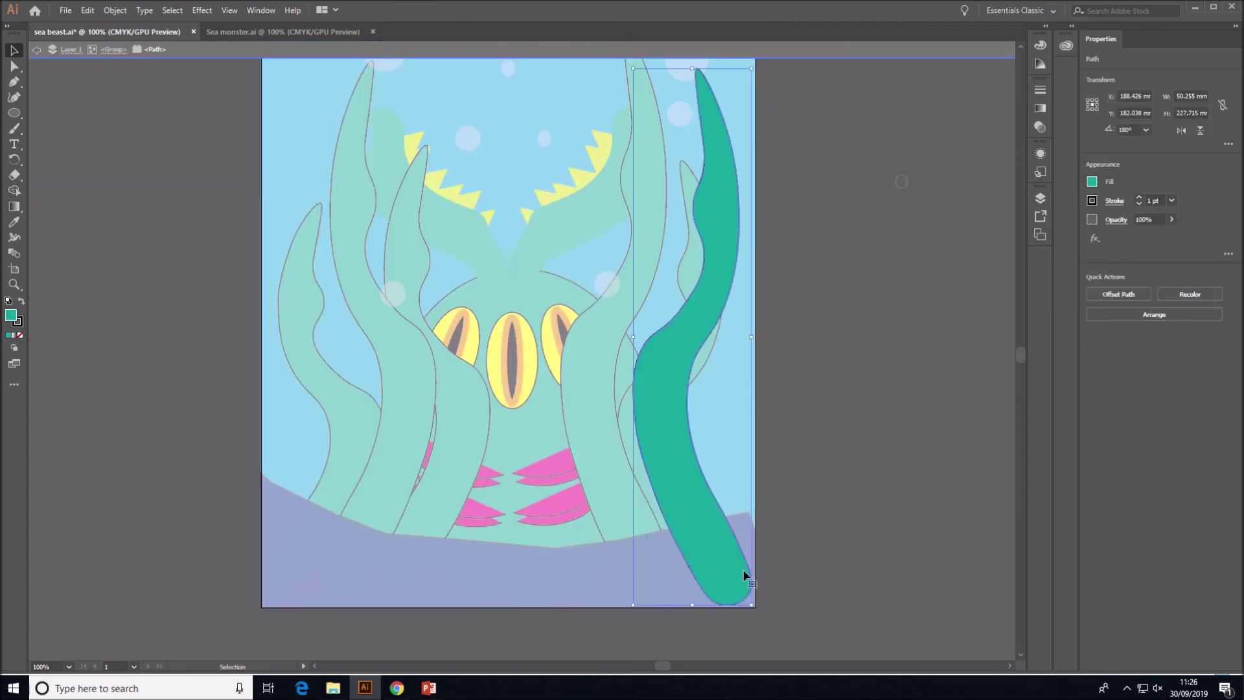
double_click(804, 553)
scroll(804, 553, "up", 2)
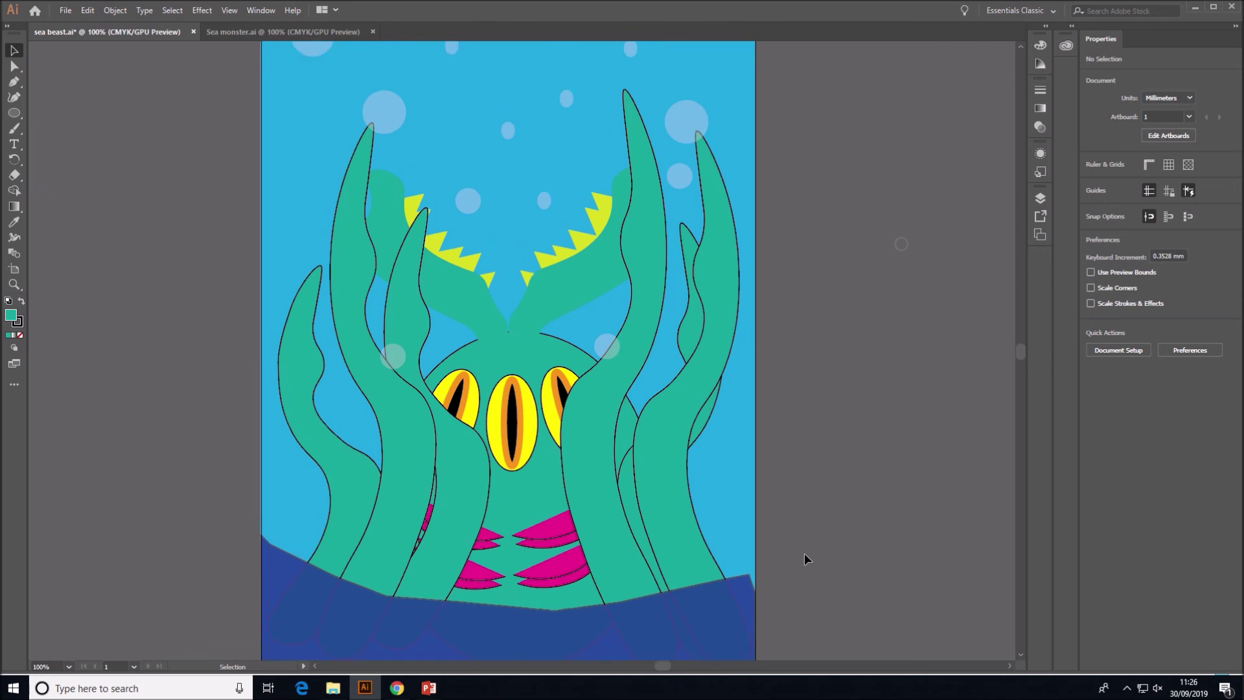
scroll(804, 554, "down", 1)
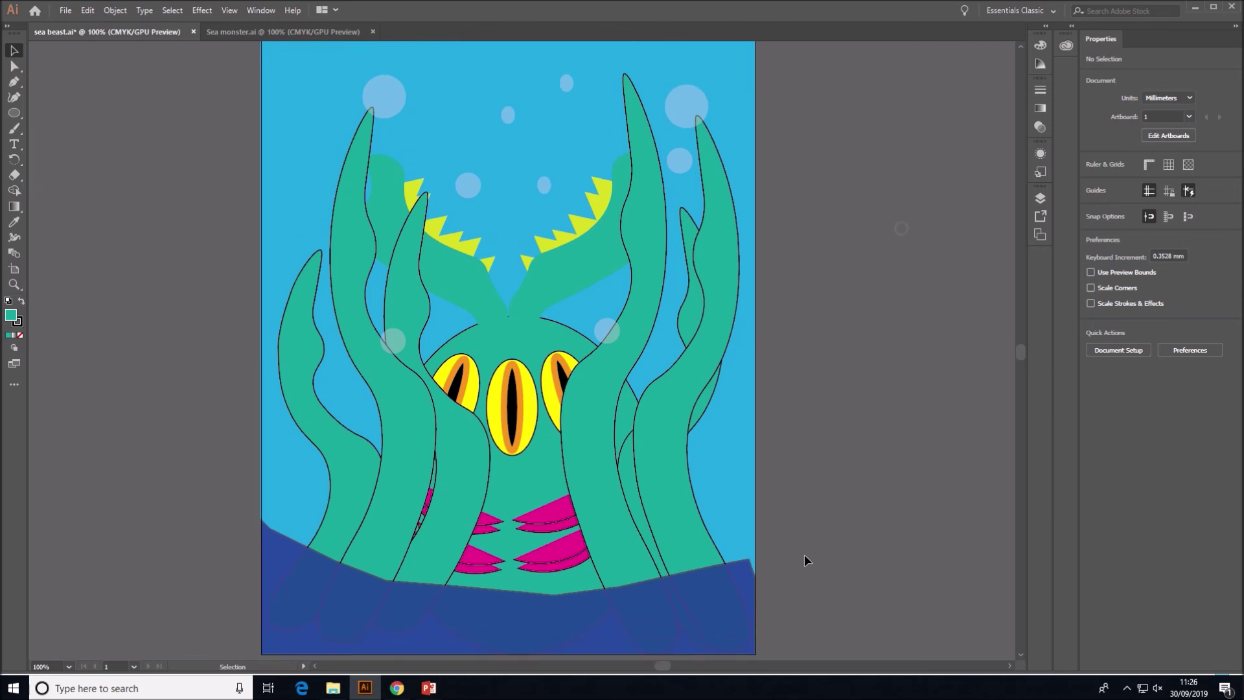
scroll(804, 555, "down", 3)
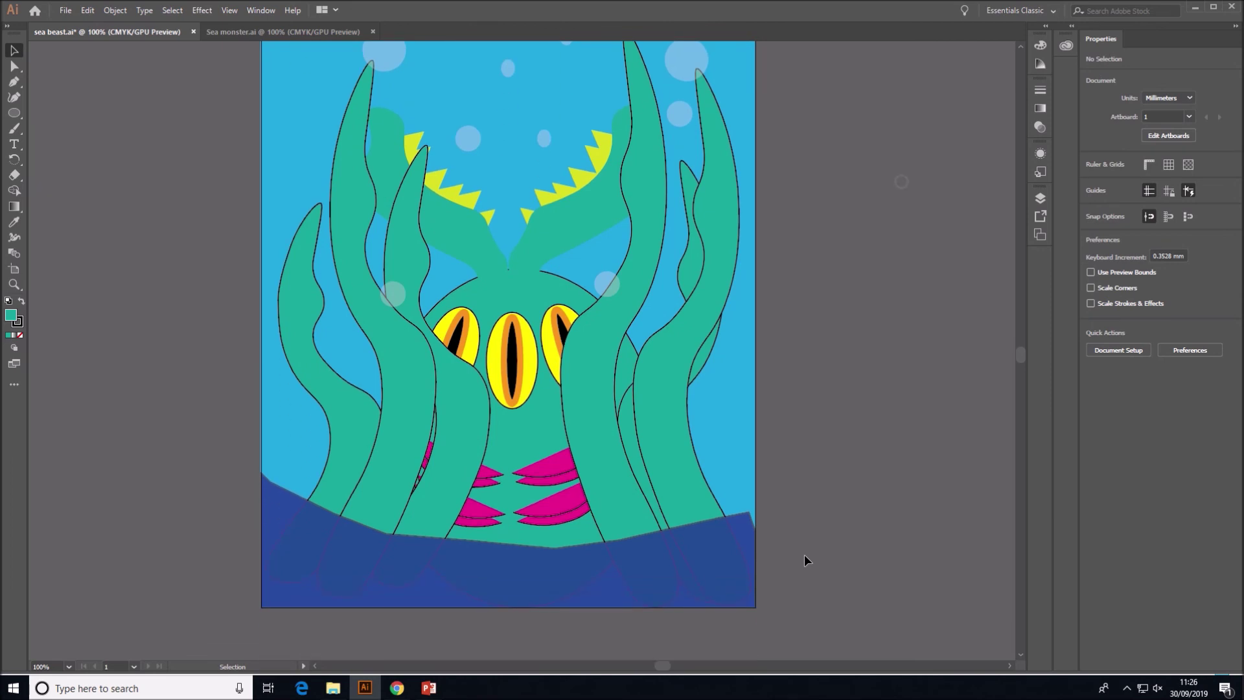
scroll(804, 554, "up", 7)
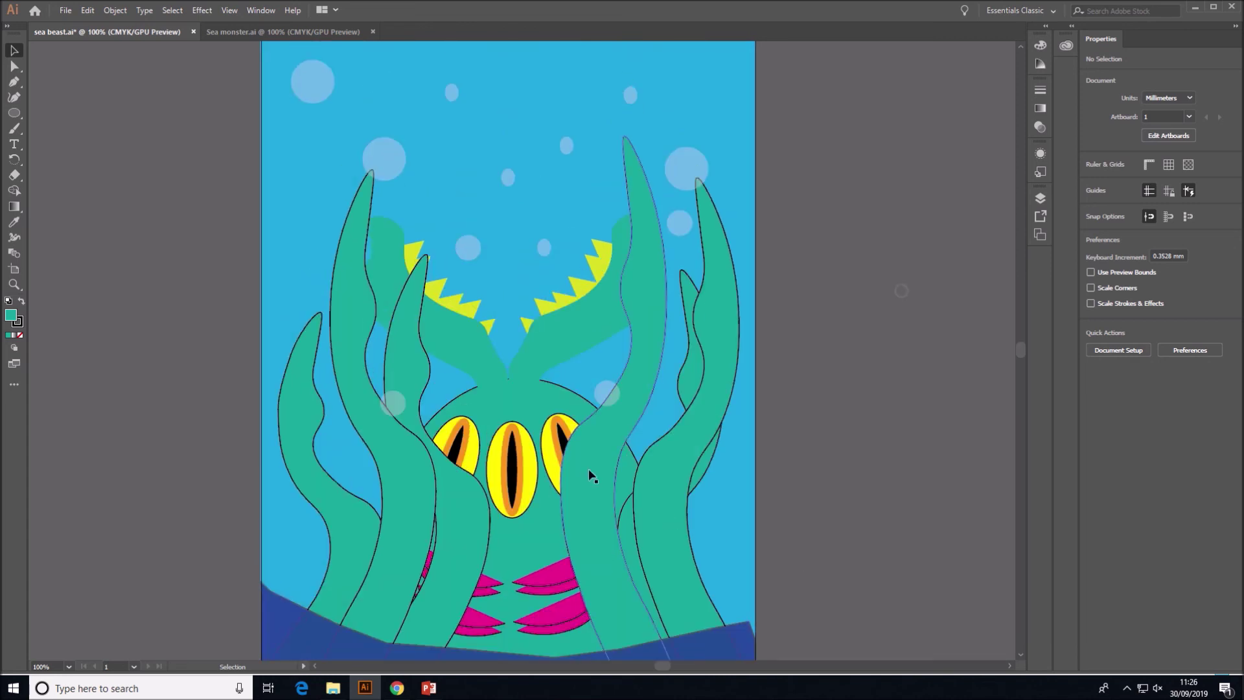
Step: Save the finished artwork as an Adobe Illustrator file named "sea beast" in the "Unit 1 and 2" folder, replacing the existing file
scroll(590, 479, "down", 4)
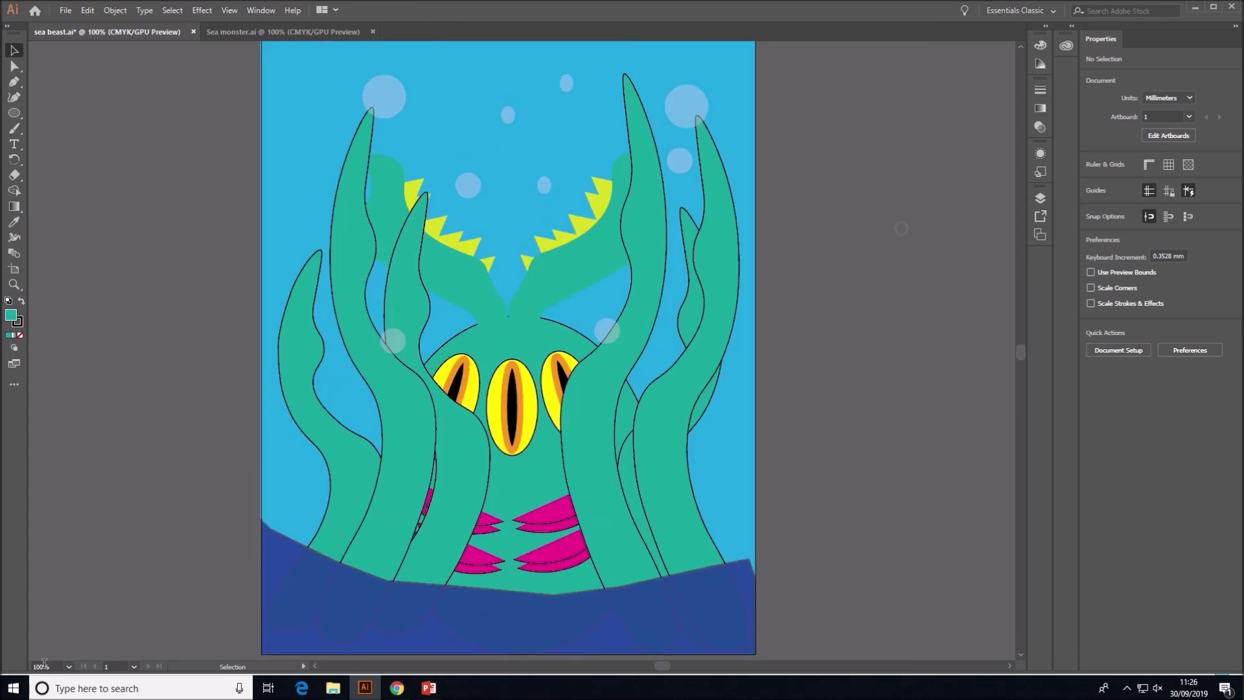
left_click(68, 668)
left_click(91, 546)
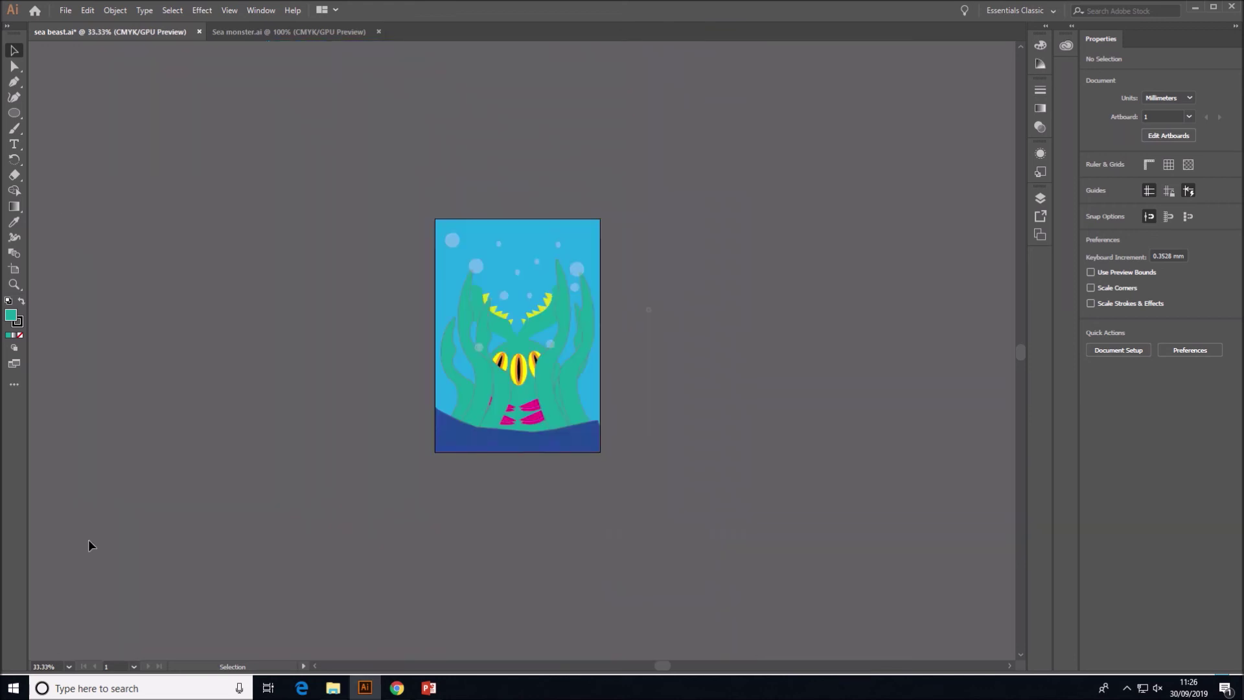
left_click(68, 667)
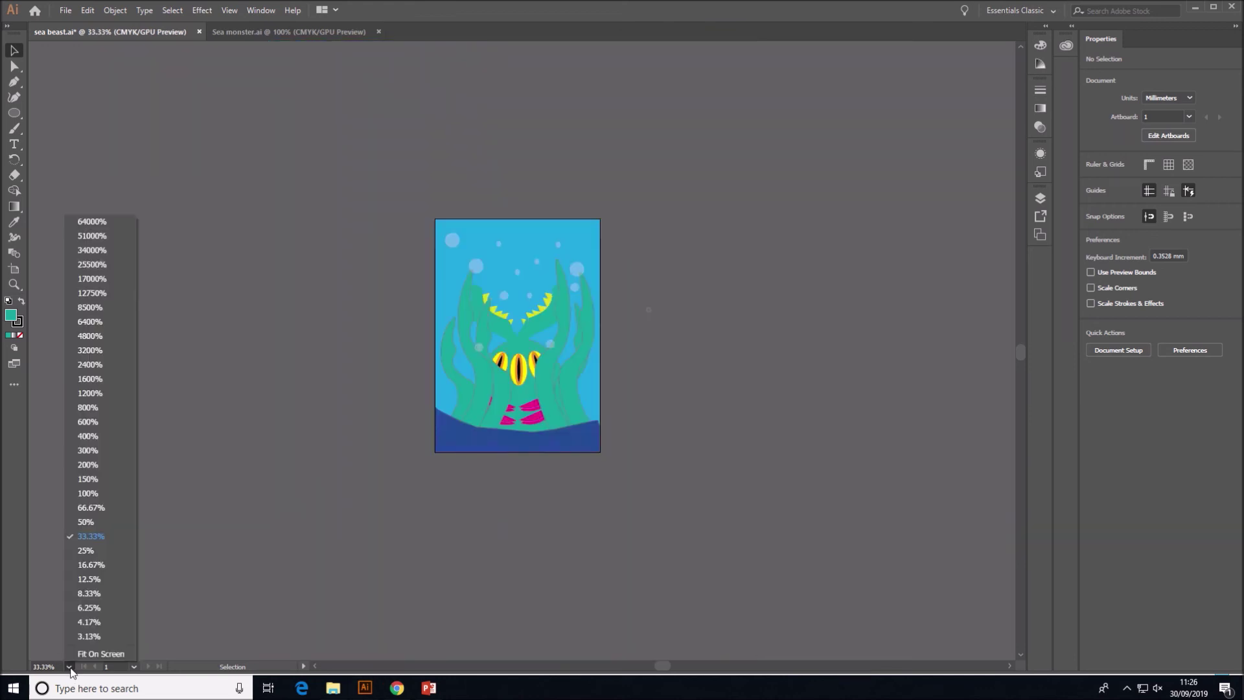
left_click(83, 521)
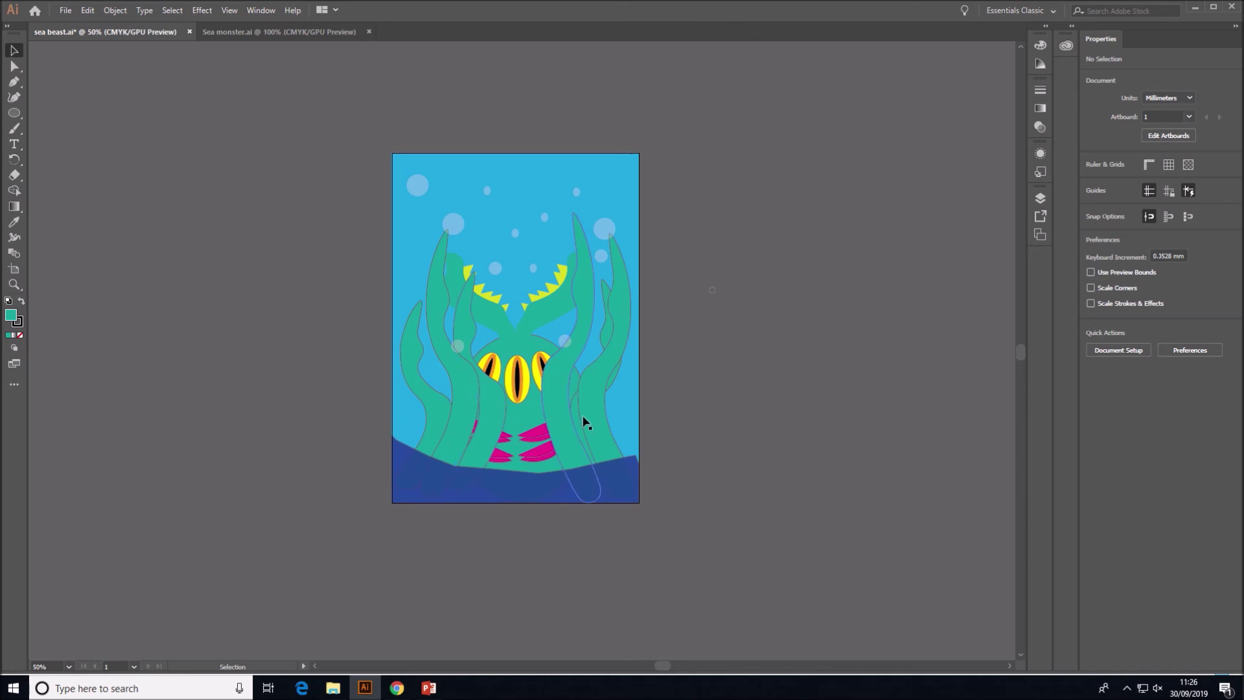
mouse_move(490, 4)
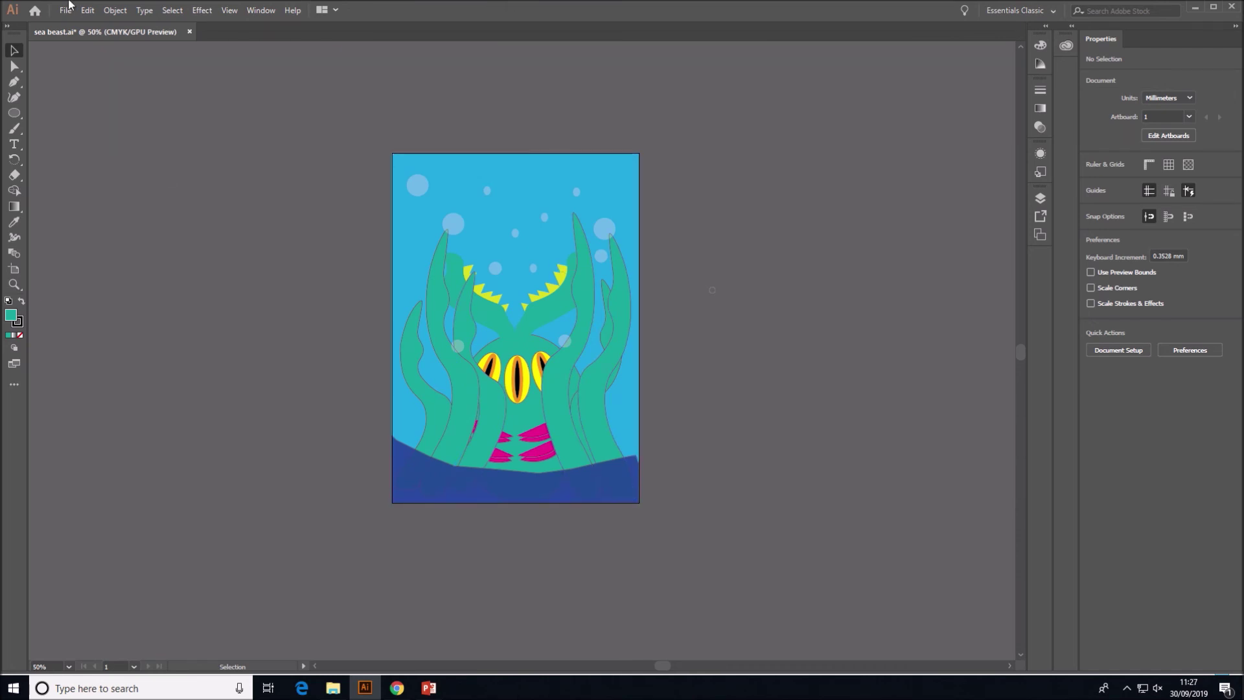
left_click(68, 10)
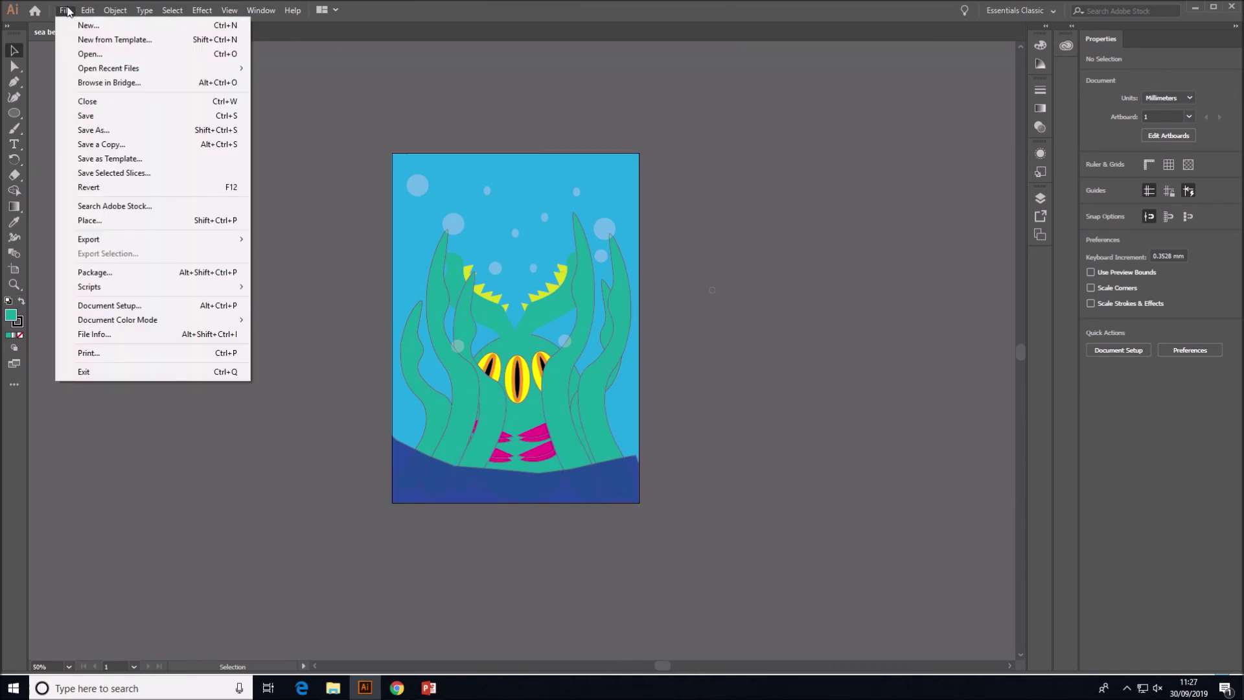
left_click(107, 131)
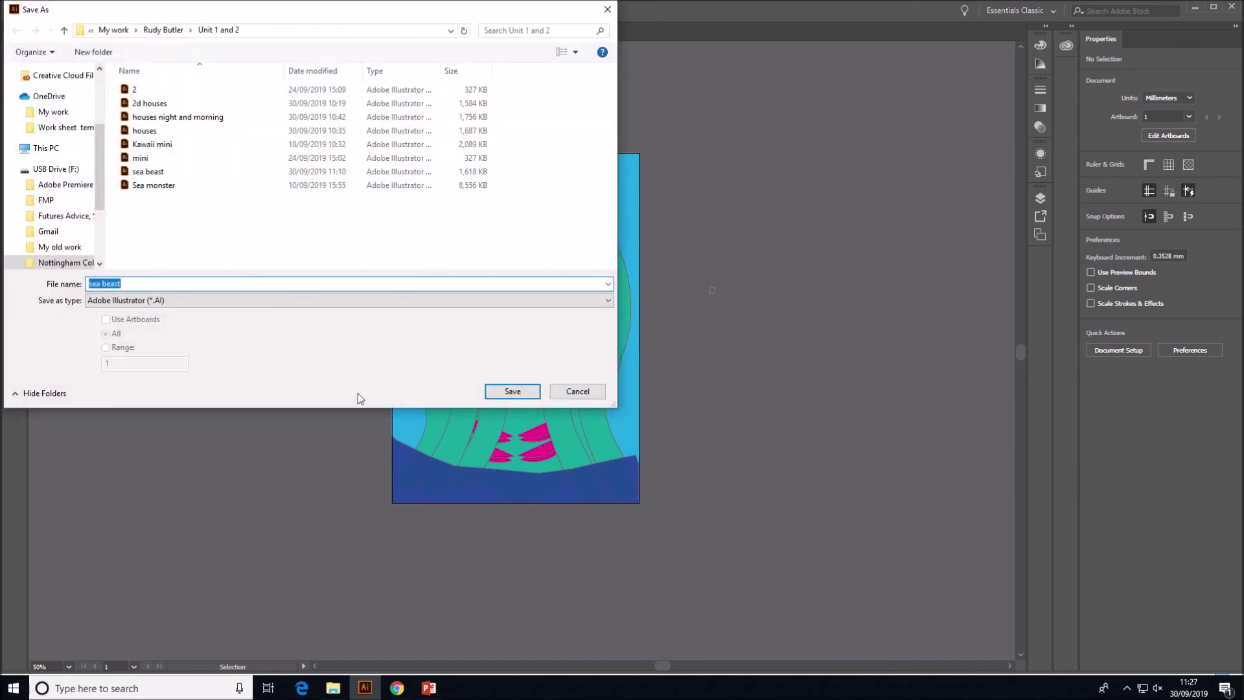
left_click(512, 395)
left_click(646, 396)
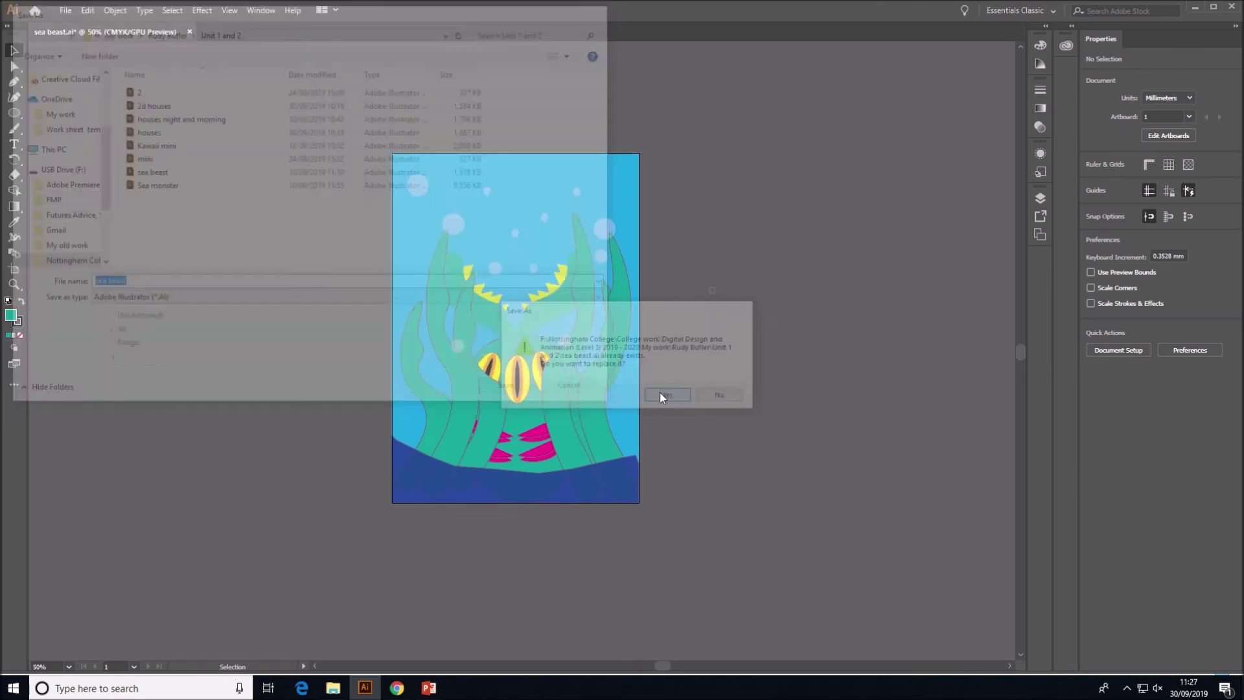
left_click(677, 526)
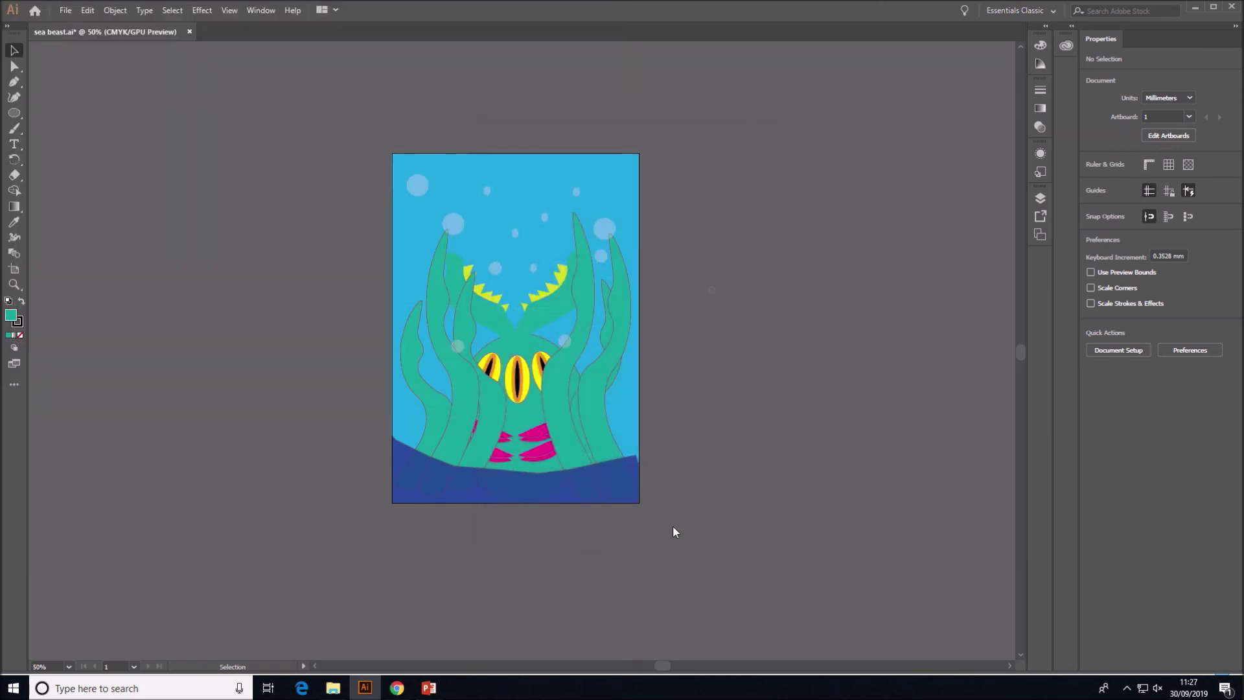